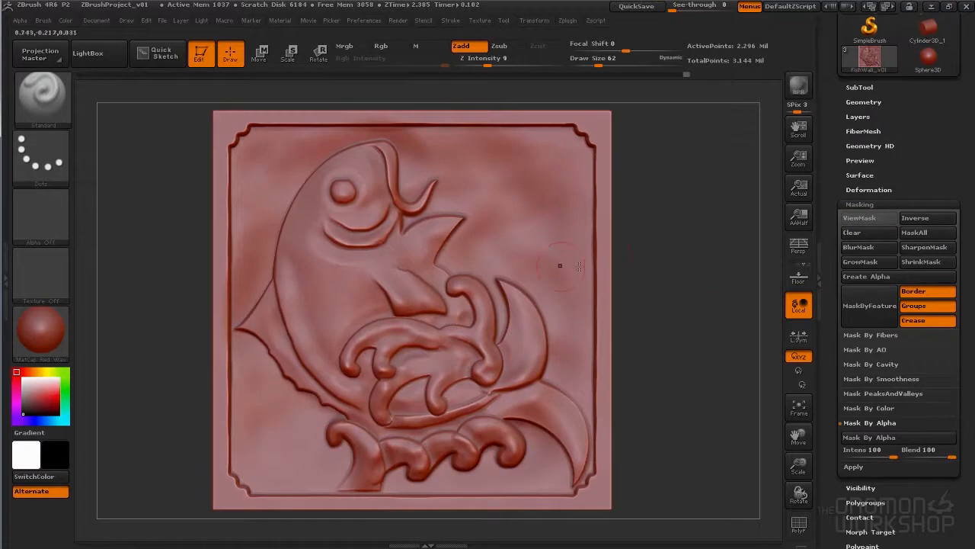
Store a morph target of the fish panel
{"action": "left_click_drag", "start_coordinate": [837, 482], "coordinate": [835, 433]}
{"action": "left_click", "coordinate": [853, 427]}
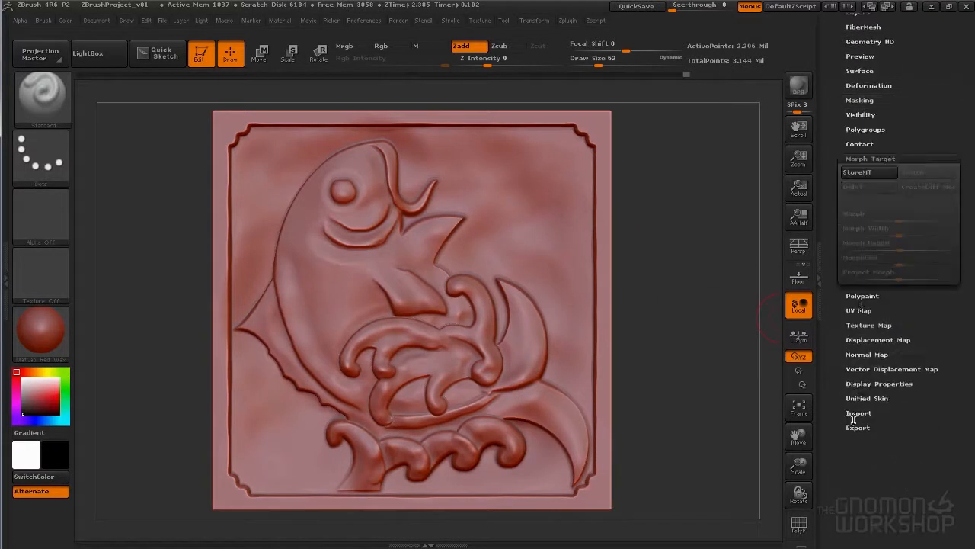
{"action": "left_click", "coordinate": [861, 172]}
Set the Standard brush to draw size 234 and Z intensity 4, and brush broadly over the masked fish panel
{"action": "left_click_drag", "start_coordinate": [843, 131], "coordinate": [860, 296]}
{"action": "left_click", "coordinate": [859, 295]}
{"action": "key", "text": "s"}
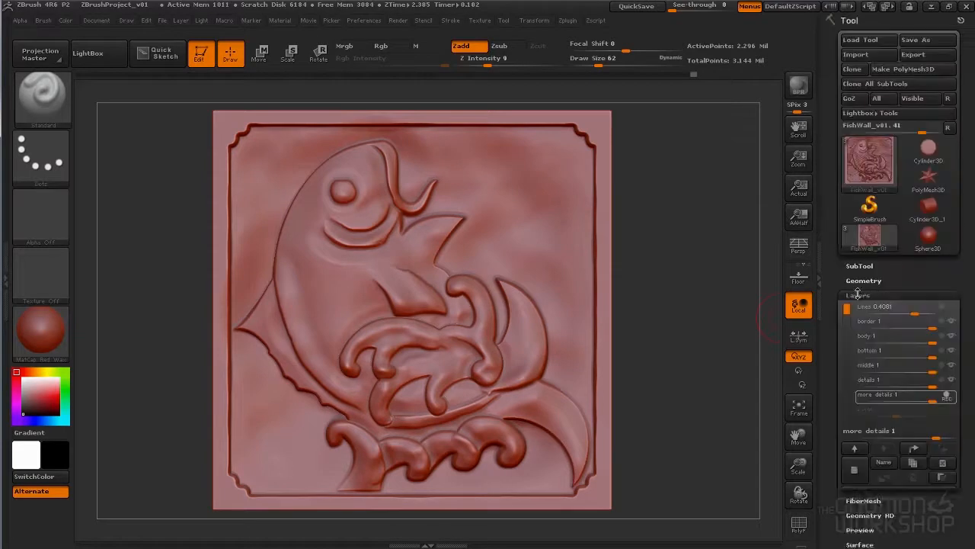
{"action": "key", "text": "u"}
{"action": "mouse_move", "coordinate": [438, 263]}
{"action": "left_mouse_down"}
{"action": "mouse_move", "coordinate": [275, 187]}
{"action": "mouse_move", "coordinate": [533, 213]}
{"action": "mouse_move", "coordinate": [243, 457]}
{"action": "mouse_move", "coordinate": [473, 427]}
{"action": "mouse_move", "coordinate": [373, 335]}
{"action": "mouse_move", "coordinate": [297, 327]}
{"action": "mouse_move", "coordinate": [458, 229]}
{"action": "mouse_move", "coordinate": [573, 311]}
{"action": "mouse_move", "coordinate": [547, 477]}
{"action": "mouse_move", "coordinate": [406, 322]}
{"action": "left_mouse_up"}
{"action": "left_click_drag", "start_coordinate": [268, 434], "coordinate": [376, 139]}
Invert the mask, hide its display, and brush over the fish and waves to deepen the line detail
{"action": "left_click", "coordinate": [664, 337], "text": "ctrl"}
{"action": "left_click_drag", "start_coordinate": [834, 533], "coordinate": [835, 277]}
{"action": "left_click", "coordinate": [861, 344]}
{"action": "left_click", "coordinate": [868, 141]}
{"action": "left_click_drag", "start_coordinate": [404, 218], "coordinate": [246, 362]}
{"action": "mouse_move", "coordinate": [500, 245]}
{"action": "left_mouse_down"}
{"action": "mouse_move", "coordinate": [427, 164]}
{"action": "mouse_move", "coordinate": [267, 427]}
{"action": "mouse_move", "coordinate": [334, 456]}
{"action": "left_mouse_up"}
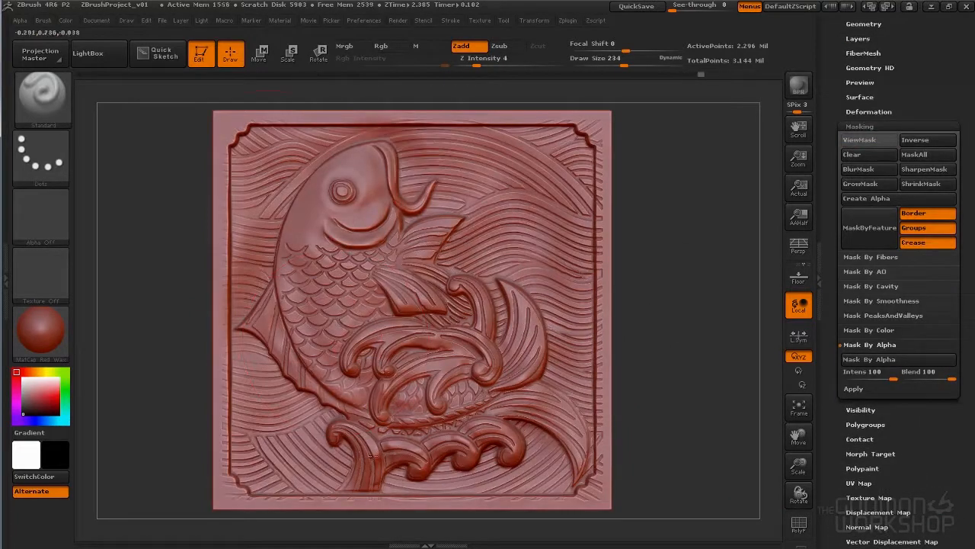
{"action": "left_click_drag", "start_coordinate": [378, 422], "coordinate": [352, 388]}
{"action": "mouse_move", "coordinate": [655, 327]}
{"action": "left_mouse_down"}
{"action": "mouse_move", "coordinate": [714, 328]}
{"action": "mouse_move", "coordinate": [686, 331]}
{"action": "left_mouse_up"}
{"action": "key", "text": "f"}
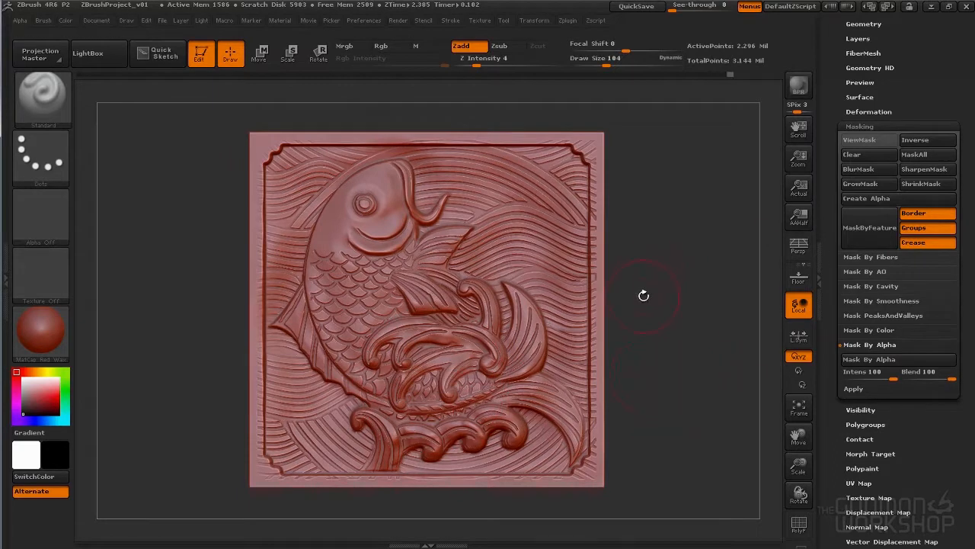
Select the Morph brush and wipe the stray line detail off the panel's outer border
{"action": "key", "text": "b"}
{"action": "key", "text": "m"}
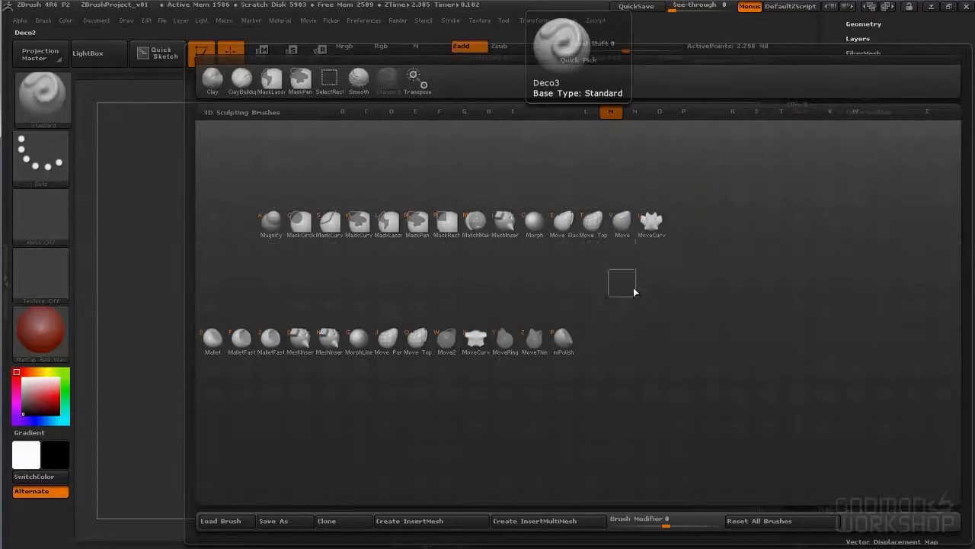
{"action": "left_click", "coordinate": [534, 222]}
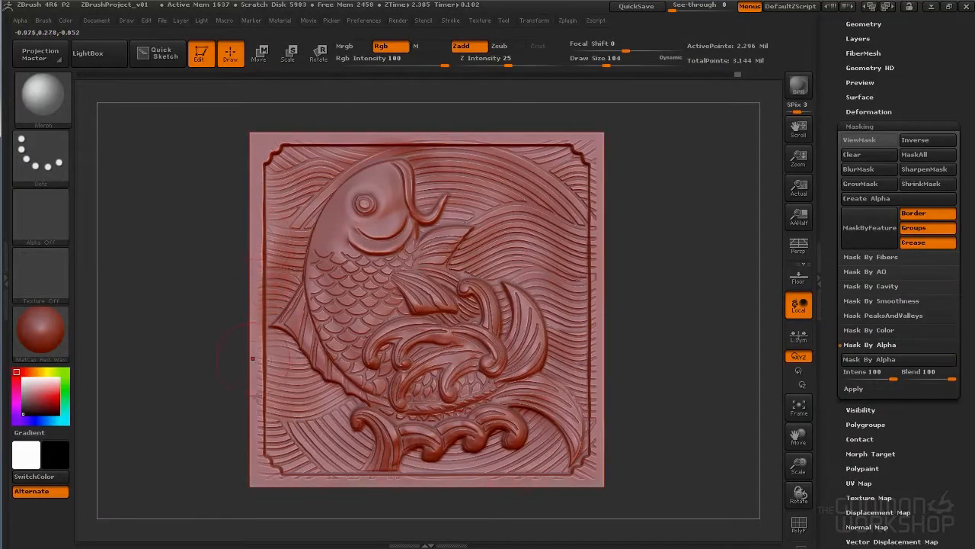
{"action": "mouse_move", "coordinate": [524, 479]}
{"action": "left_mouse_down"}
{"action": "mouse_move", "coordinate": [596, 263]}
{"action": "mouse_move", "coordinate": [599, 425]}
{"action": "mouse_move", "coordinate": [593, 162]}
{"action": "left_mouse_up"}
{"action": "mouse_move", "coordinate": [645, 279]}
{"action": "left_mouse_down"}
{"action": "mouse_move", "coordinate": [626, 266]}
{"action": "mouse_move", "coordinate": [639, 294]}
{"action": "left_mouse_up"}
Fade patches of line detail on the background waves and fish body with the Morph brush at draw sizes 90, 49 and 77
{"action": "key", "text": "s"}
{"action": "left_click", "coordinate": [457, 239]}
{"action": "left_click_drag", "start_coordinate": [564, 152], "coordinate": [508, 158]}
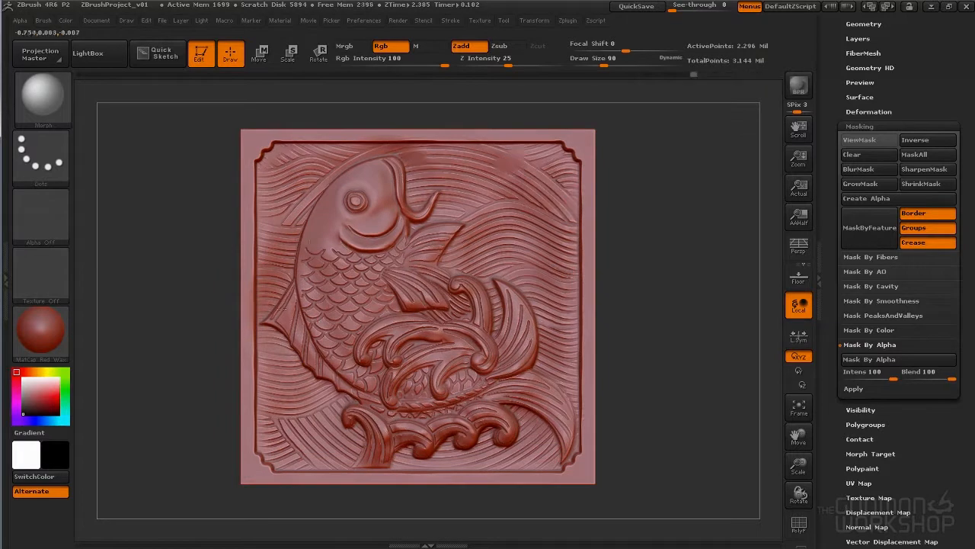
{"action": "left_click_drag", "start_coordinate": [324, 344], "coordinate": [328, 351]}
{"action": "key", "text": "s"}
{"action": "left_click", "coordinate": [310, 339]}
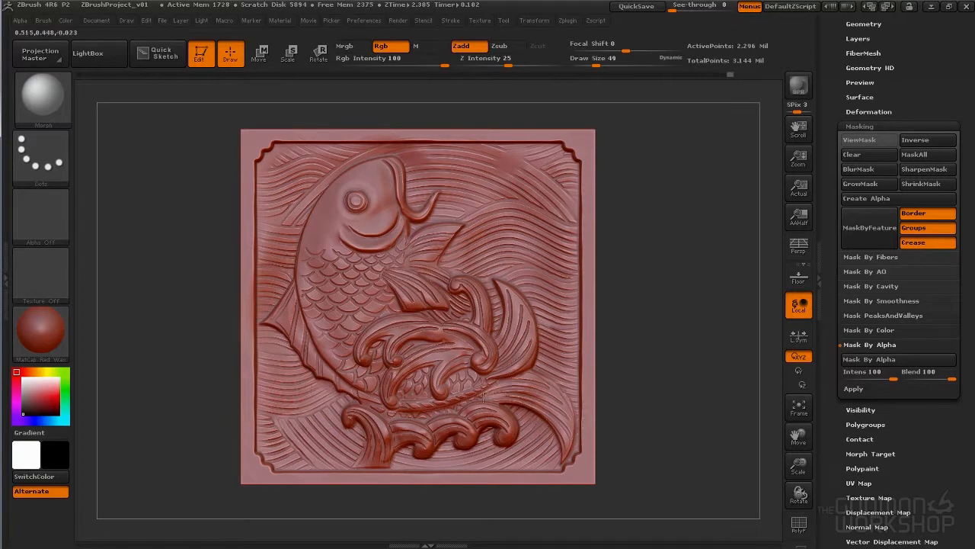
{"action": "key", "text": "f"}
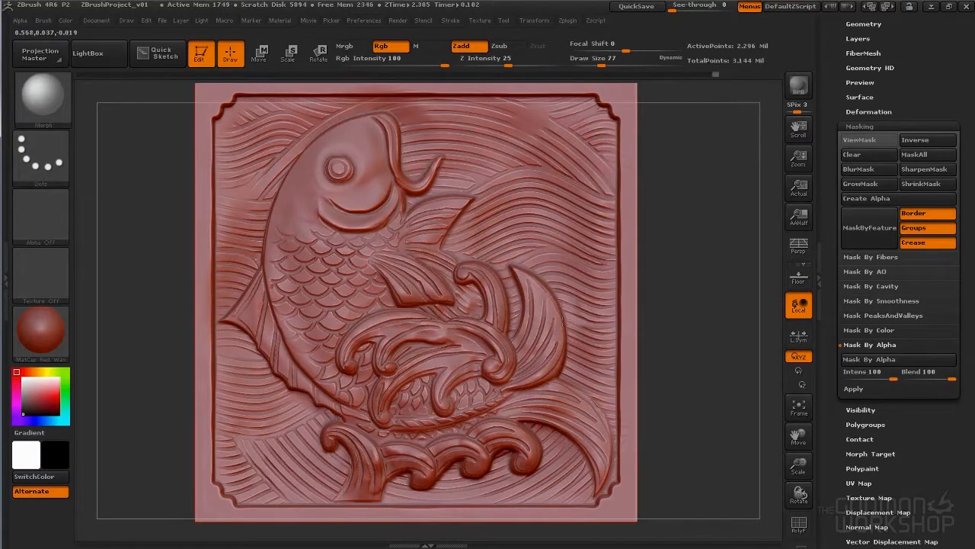
{"action": "left_click", "coordinate": [327, 314]}
Render a BPR preview of the whole panel to check the relief
{"action": "right_click_drag", "start_coordinate": [645, 328], "coordinate": [630, 270], "text": "ctrl"}
{"action": "left_click_drag", "start_coordinate": [629, 269], "coordinate": [653, 290], "text": "alt"}
{"action": "key", "text": "shift+r"}
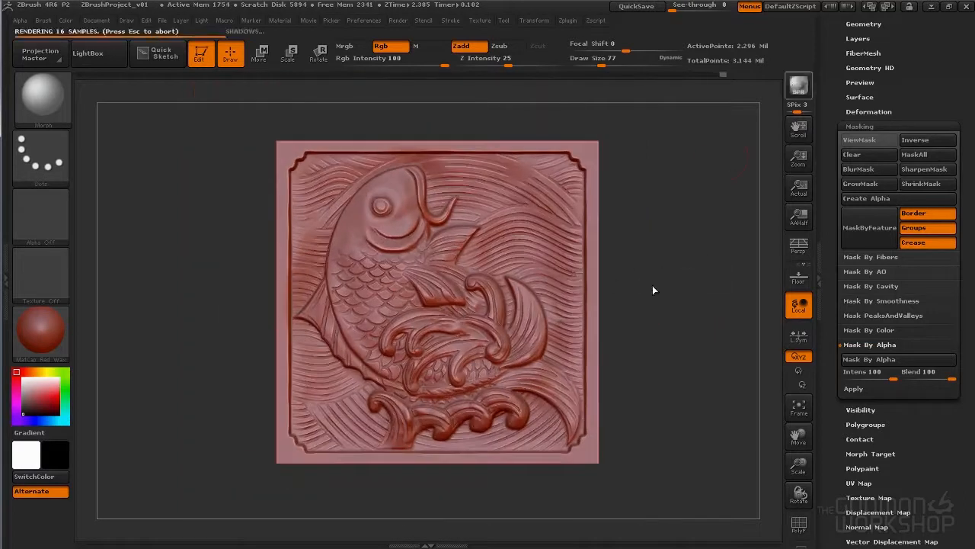
{"action": "left_click", "coordinate": [667, 280]}
Delete the stored morph target and store a new one from the current sculpt
{"action": "left_click_drag", "start_coordinate": [829, 419], "coordinate": [844, 306]}
{"action": "left_click", "coordinate": [851, 315]}
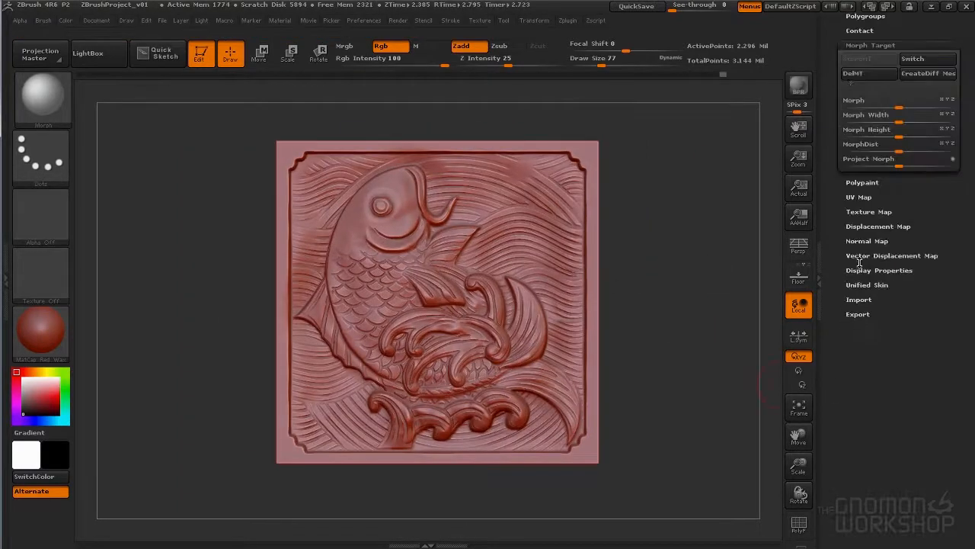
{"action": "left_click", "coordinate": [867, 75]}
{"action": "left_click", "coordinate": [864, 59]}
{"action": "left_click_drag", "start_coordinate": [846, 229], "coordinate": [838, 259]}
{"action": "right_click_drag", "start_coordinate": [661, 340], "coordinate": [689, 332], "text": "ctrl"}
{"action": "left_click", "coordinate": [859, 260]}
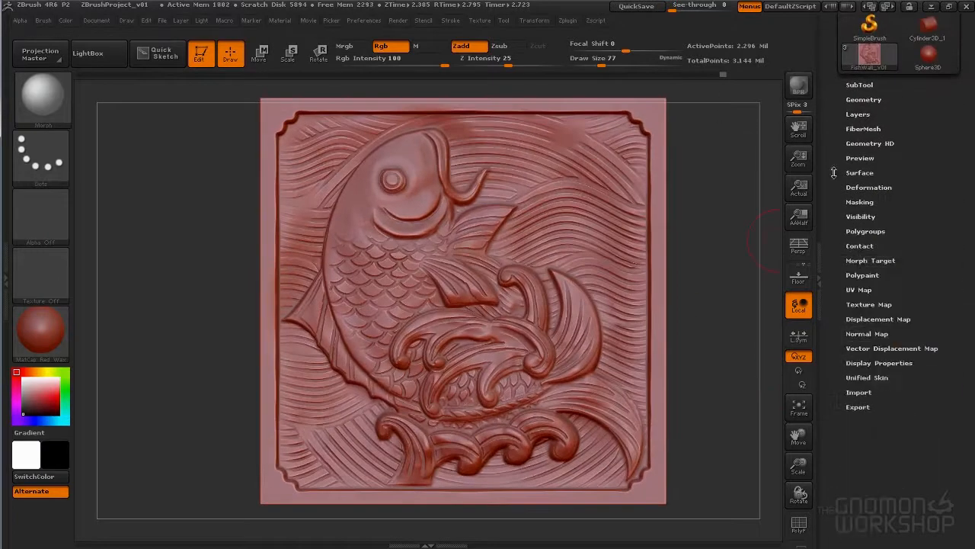
Add surface noise to the panel at a scale of 32.6836, with a noise curve that dips low in the middle and at its start
{"action": "left_click_drag", "start_coordinate": [831, 149], "coordinate": [829, 201]}
{"action": "left_click", "coordinate": [860, 223]}
{"action": "left_click", "coordinate": [861, 233]}
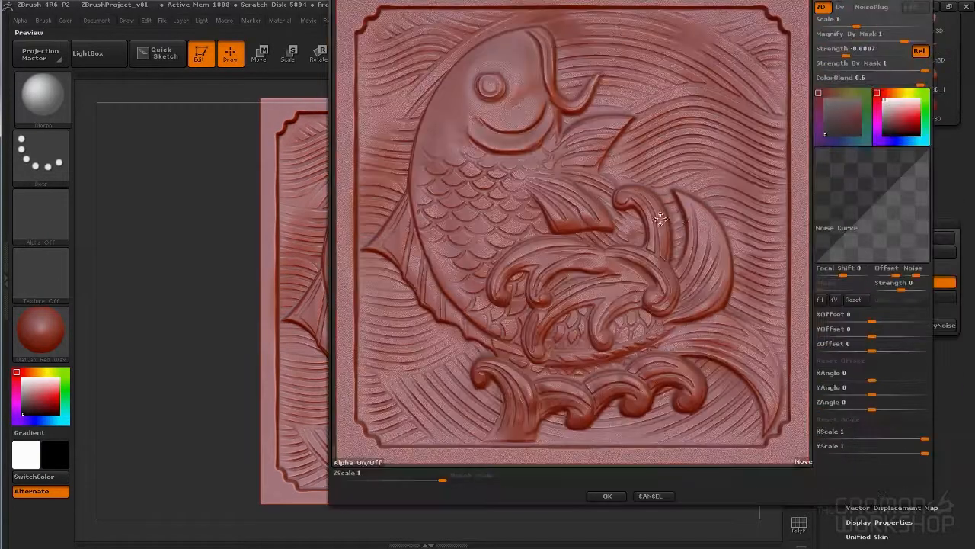
{"action": "left_click_drag", "start_coordinate": [855, 28], "coordinate": [882, 28]}
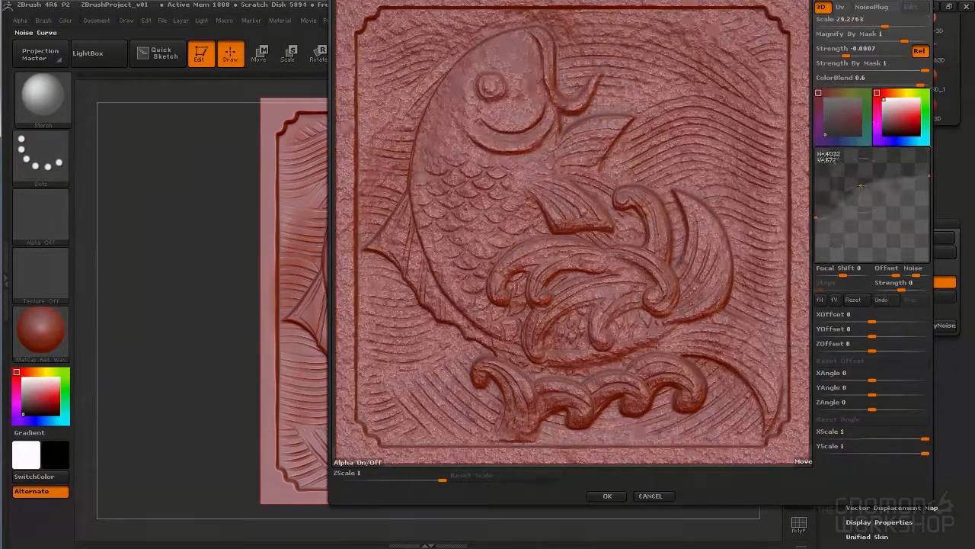
{"action": "left_click_drag", "start_coordinate": [884, 27], "coordinate": [886, 28]}
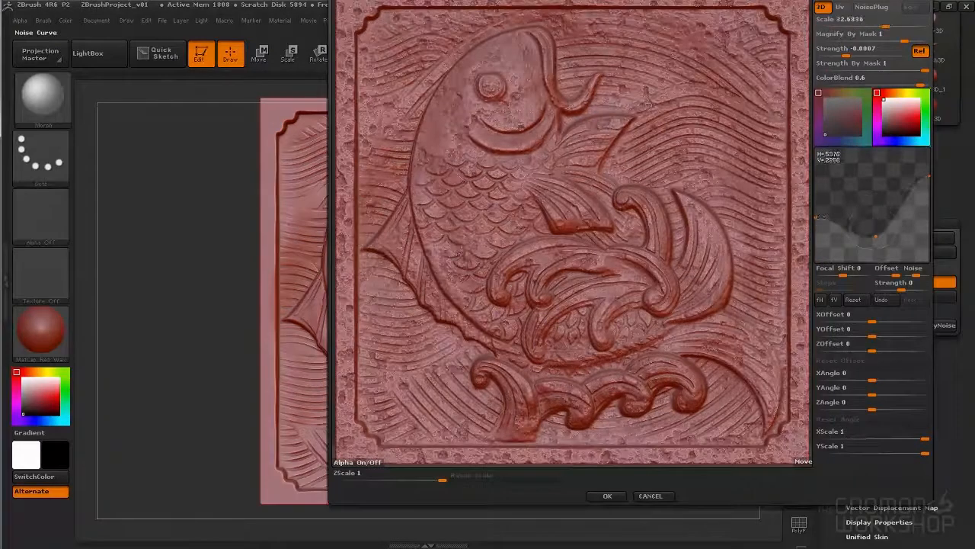
{"action": "left_click_drag", "start_coordinate": [817, 222], "coordinate": [817, 237]}
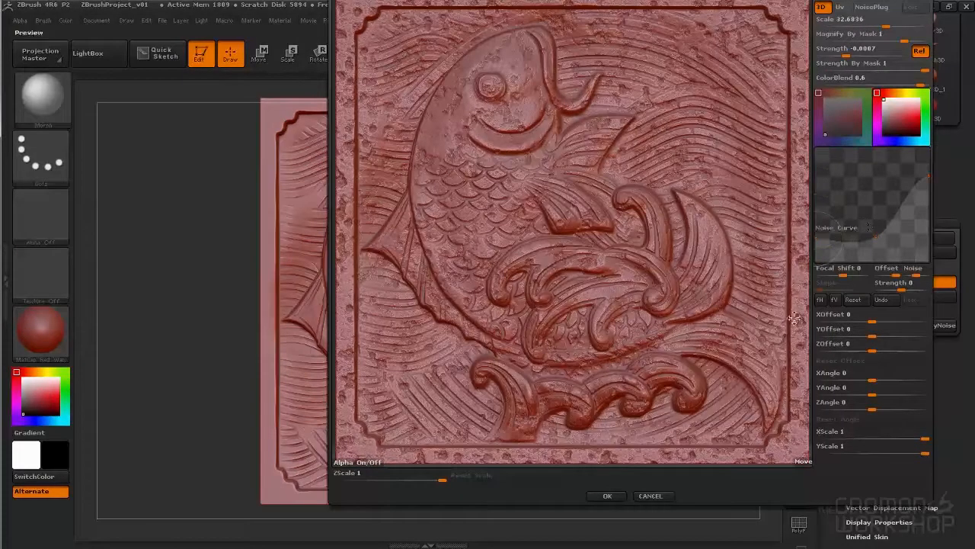
{"action": "left_click", "coordinate": [607, 495]}
{"action": "left_click", "coordinate": [861, 296]}
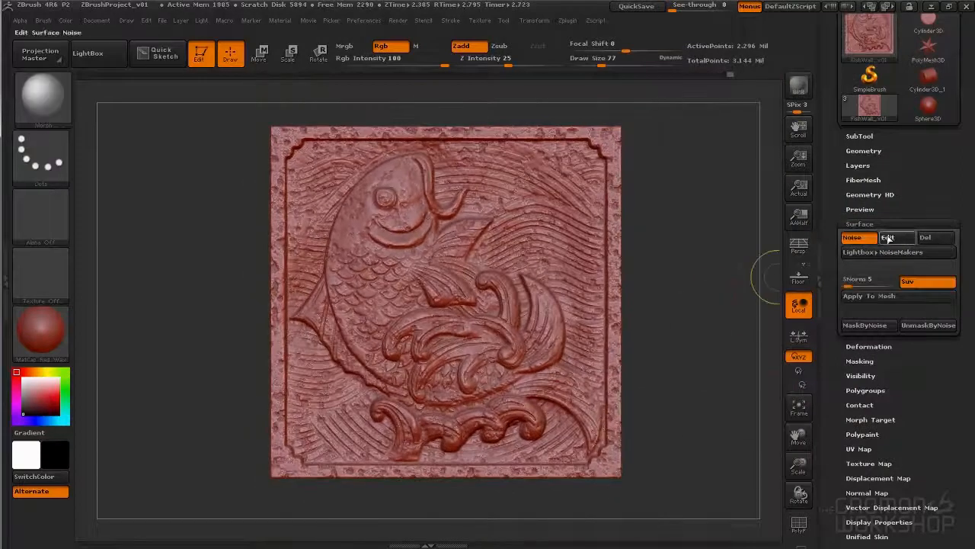
Lower the end point of the noise curve and apply the surface noise to the mesh
{"action": "left_click", "coordinate": [884, 238]}
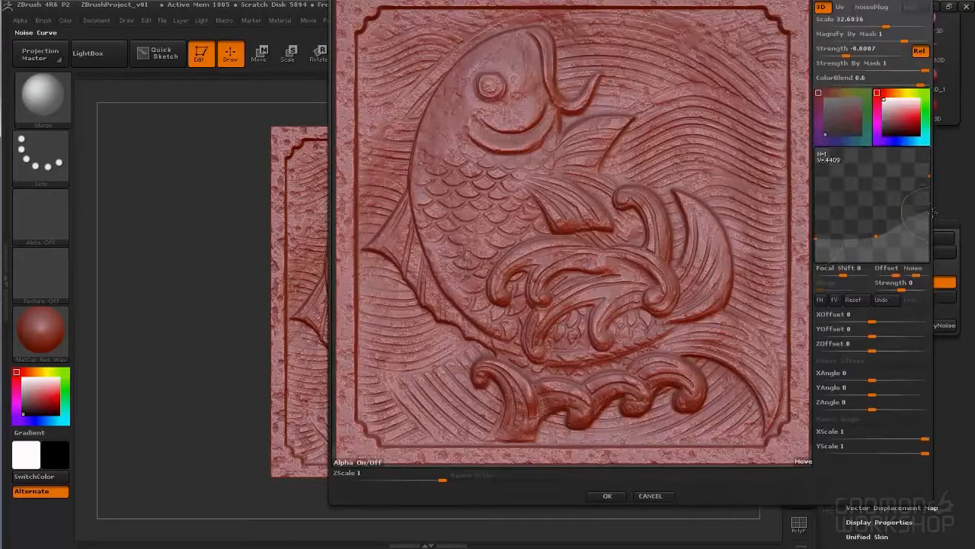
{"action": "left_click", "coordinate": [607, 496]}
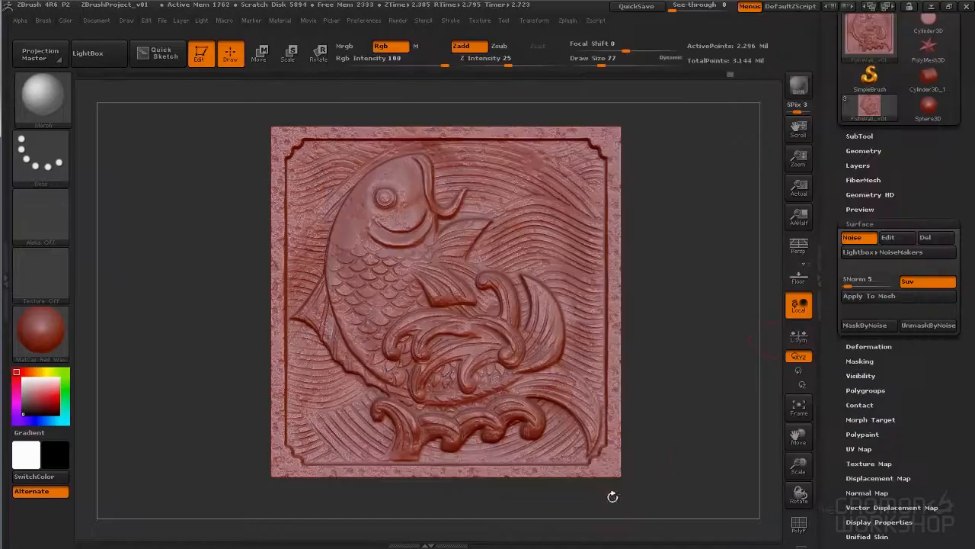
{"action": "left_click", "coordinate": [862, 296]}
Soften the noise in places across the panel and its border with the Morph brush at draw sizes 145 and 87
{"action": "key", "text": "s"}
{"action": "left_click_drag", "start_coordinate": [495, 222], "coordinate": [533, 222]}
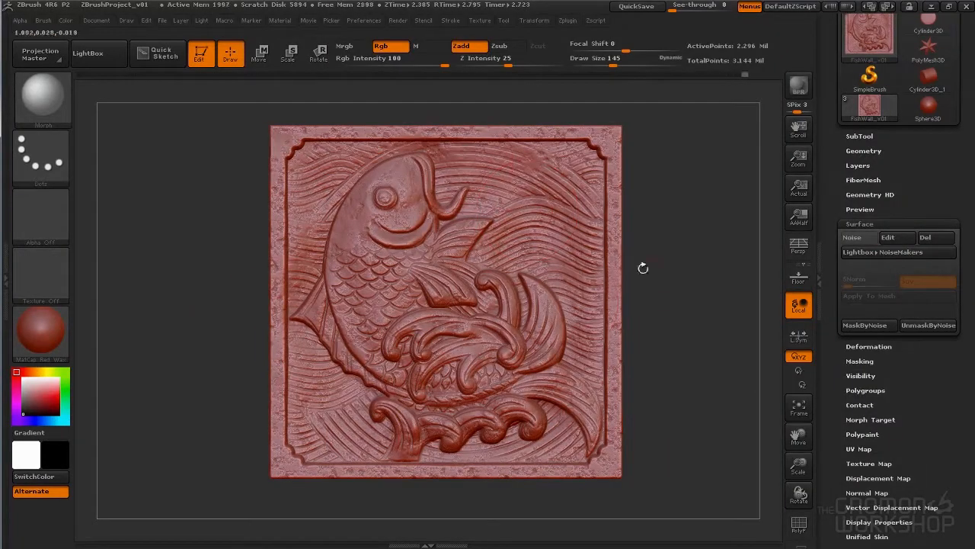
{"action": "key", "text": "f"}
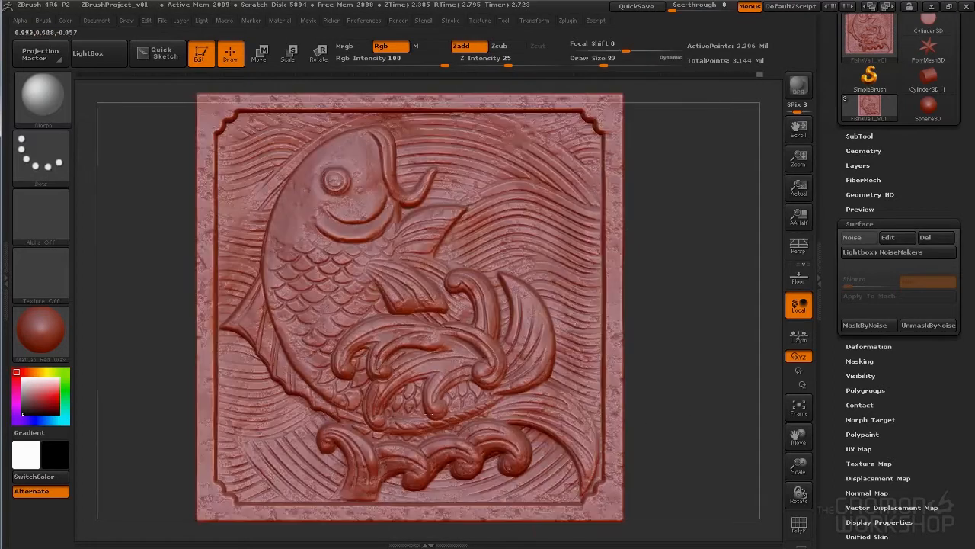
{"action": "mouse_move", "coordinate": [347, 100]}
{"action": "right_mouse_down"}
{"action": "mouse_move", "coordinate": [533, 111]}
{"action": "mouse_move", "coordinate": [566, 128]}
{"action": "mouse_move", "coordinate": [580, 151]}
{"action": "right_mouse_up"}
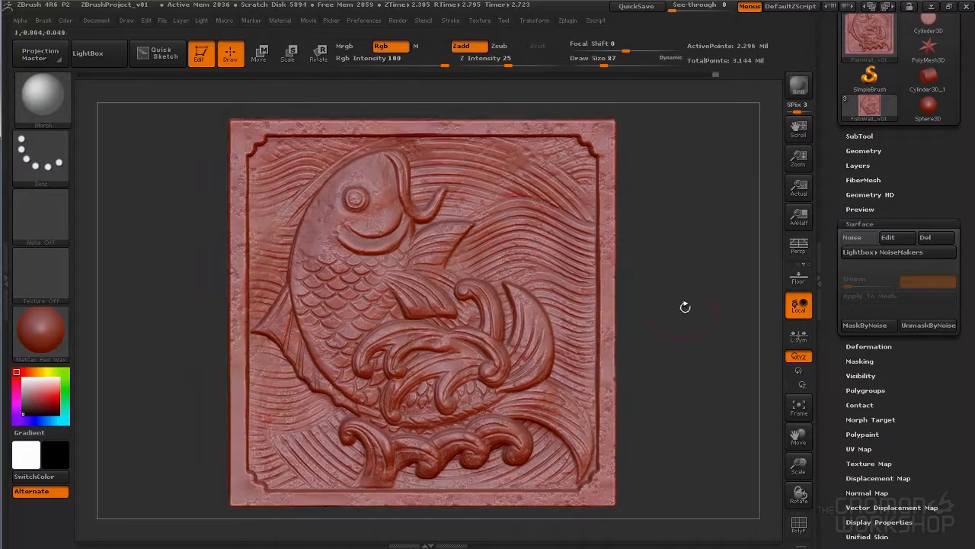
Select the ClayBuildup brush and chip the right edge of the panel's inner frame
{"action": "left_click", "coordinate": [61, 95]}
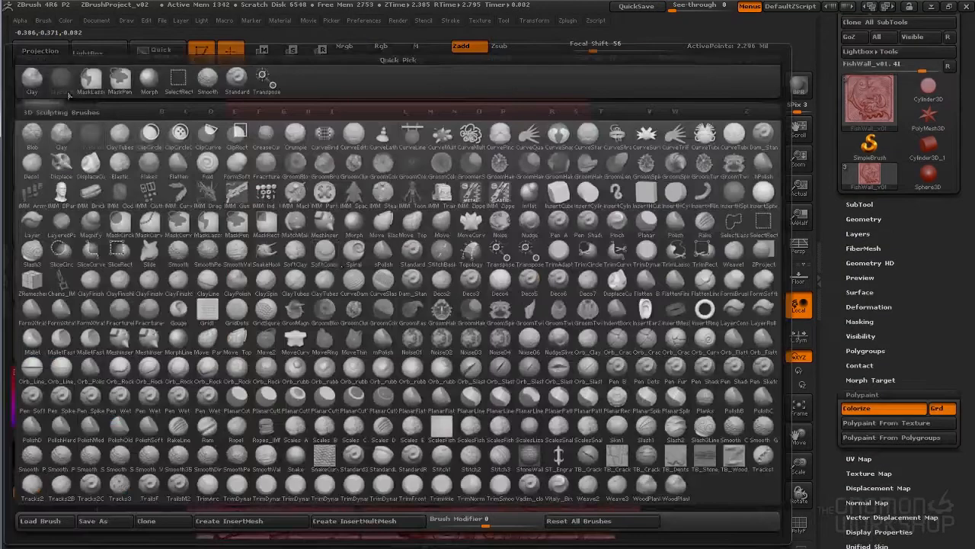
{"action": "left_click", "coordinate": [64, 85]}
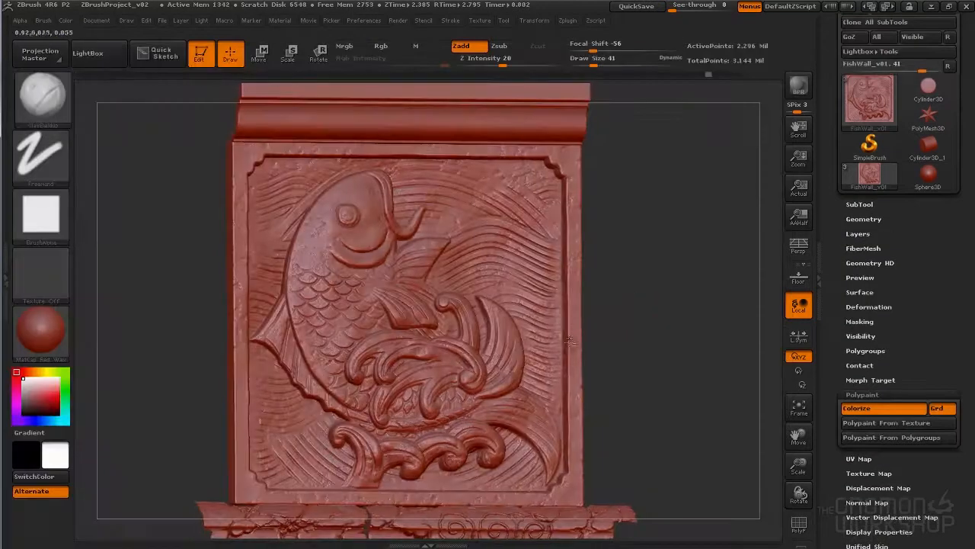
{"action": "left_click", "coordinate": [568, 333]}
{"action": "left_click", "coordinate": [568, 378]}
Add a new sculpting layer and chip the panel's side edges and lower-left corner at draw size 41
{"action": "left_click", "coordinate": [857, 234]}
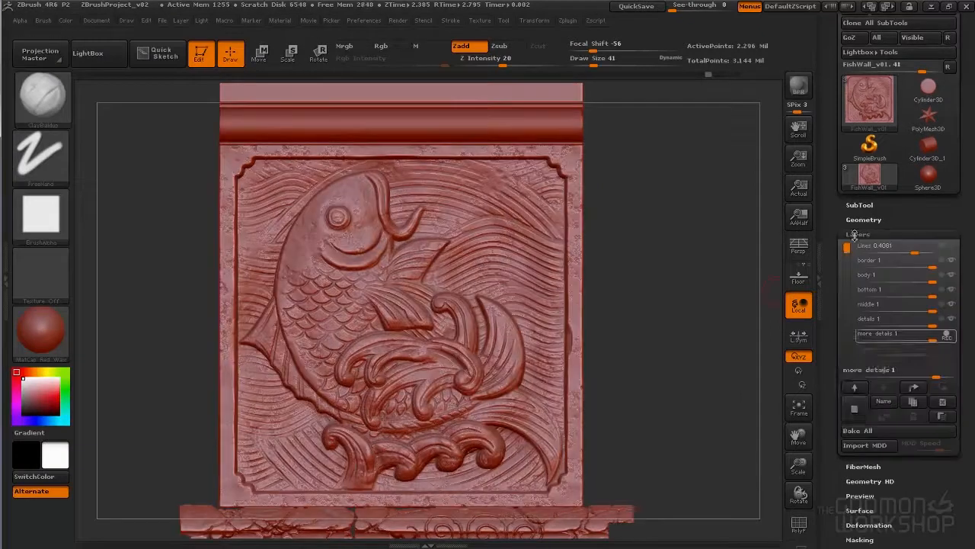
{"action": "left_click_drag", "start_coordinate": [643, 318], "coordinate": [221, 313]}
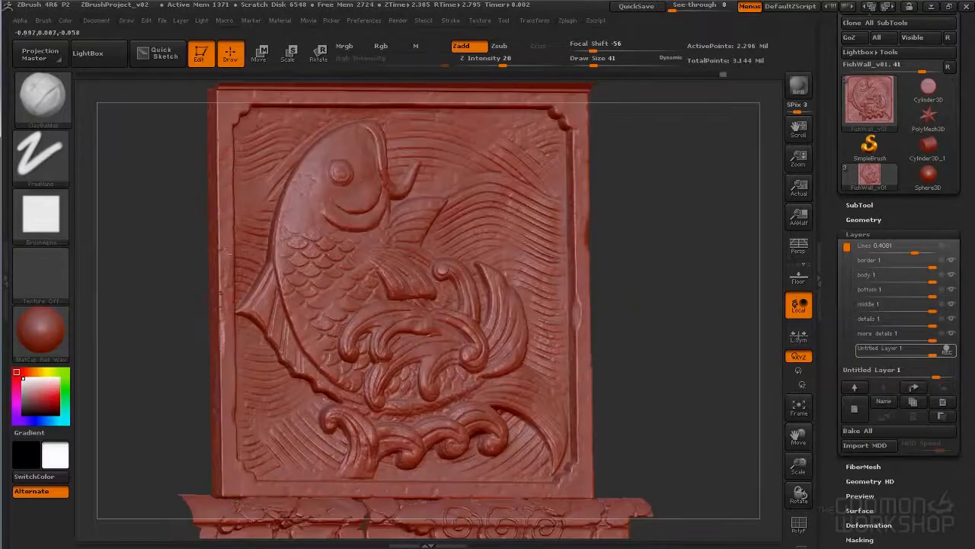
{"action": "left_click_drag", "start_coordinate": [227, 255], "coordinate": [368, 476]}
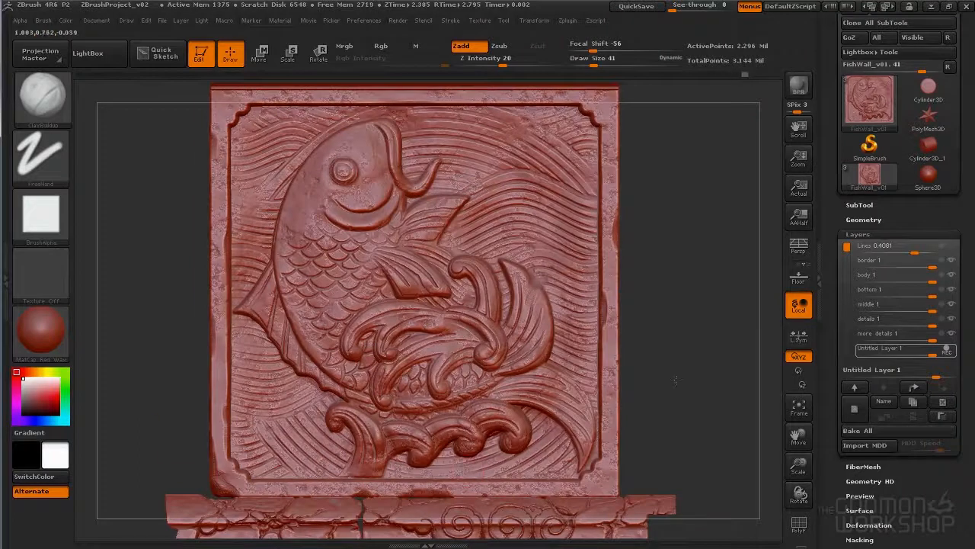
Reduce the brush to draw size 17 and carve finer damage around the panel's bottom edge and lower-left corner
{"action": "left_click_drag", "start_coordinate": [467, 471], "coordinate": [480, 411]}
{"action": "key", "text": "s"}
{"action": "left_click_drag", "start_coordinate": [537, 375], "coordinate": [527, 365]}
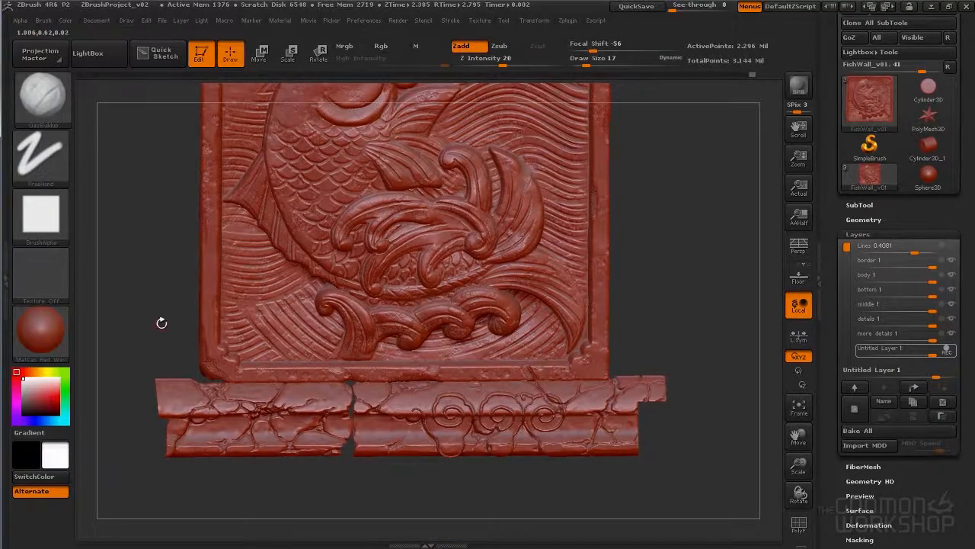
{"action": "left_click_drag", "start_coordinate": [179, 354], "coordinate": [229, 336]}
{"action": "left_click_drag", "start_coordinate": [671, 304], "coordinate": [689, 323], "text": "shift"}
Set the draw size to 33 and carve a chip into the middle of the panel's top edge
{"action": "left_click_drag", "start_coordinate": [697, 261], "coordinate": [716, 305], "text": "alt"}
{"action": "key", "text": "s"}
{"action": "left_click_drag", "start_coordinate": [447, 178], "coordinate": [452, 178]}
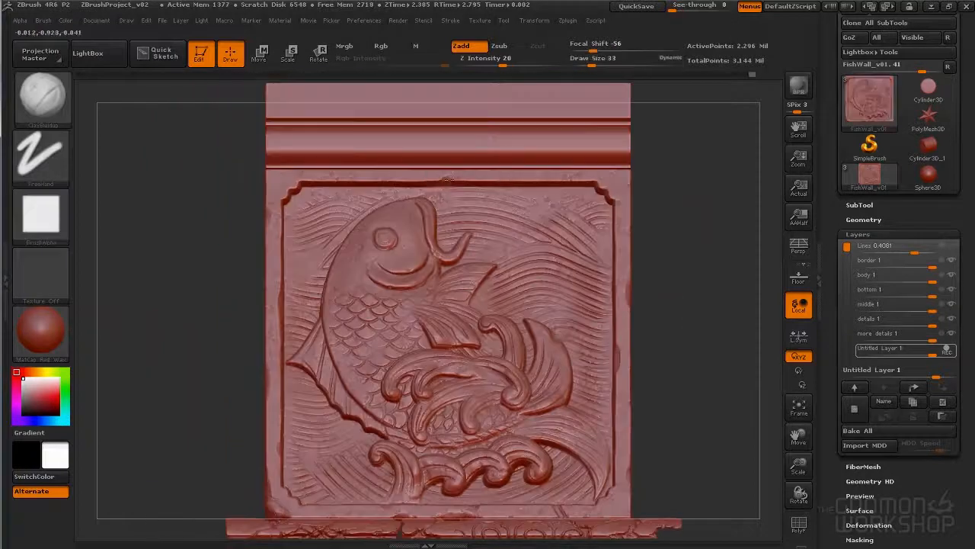
Carve a broken area into the fish's back behind the head, using draw sizes 44 and 20
{"action": "mouse_move", "coordinate": [200, 312]}
{"action": "left_mouse_down"}
{"action": "mouse_move", "coordinate": [239, 337]}
{"action": "mouse_move", "coordinate": [252, 320]}
{"action": "left_mouse_up"}
{"action": "key", "text": "s"}
{"action": "left_click_drag", "start_coordinate": [228, 305], "coordinate": [237, 305]}
{"action": "left_click_drag", "start_coordinate": [190, 282], "coordinate": [205, 328], "text": "alt"}
{"action": "mouse_move", "coordinate": [347, 240]}
{"action": "left_mouse_down"}
{"action": "mouse_move", "coordinate": [329, 283]}
{"action": "mouse_move", "coordinate": [340, 233]}
{"action": "mouse_move", "coordinate": [328, 294]}
{"action": "left_mouse_up"}
{"action": "key", "text": "s"}
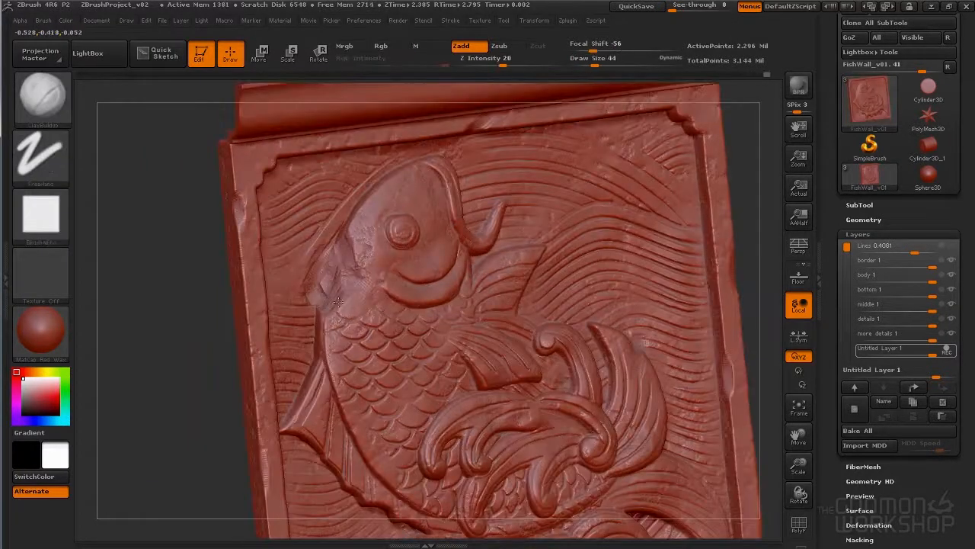
{"action": "key", "text": "s"}
{"action": "left_click_drag", "start_coordinate": [365, 257], "coordinate": [357, 256]}
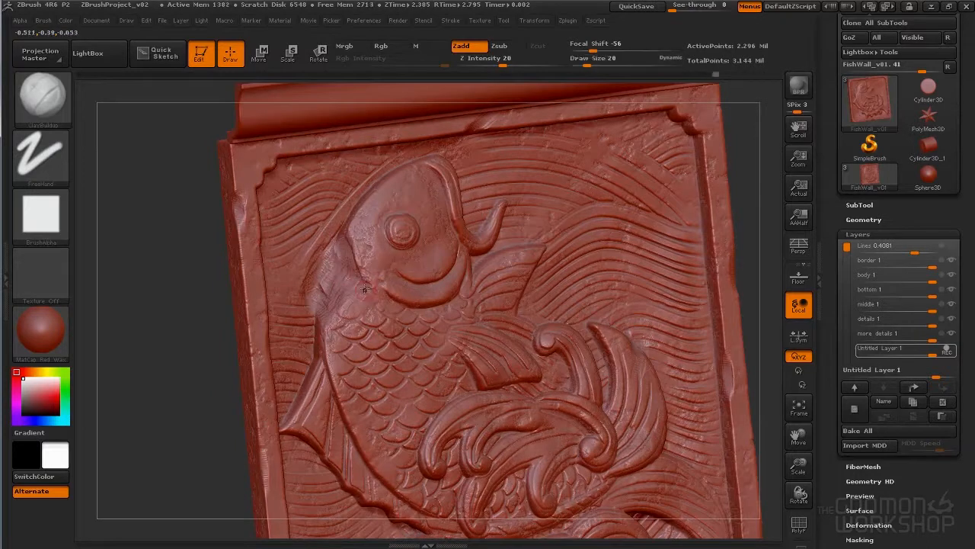
{"action": "right_click_drag", "start_coordinate": [346, 303], "coordinate": [351, 286], "text": "shift"}
{"action": "left_click_drag", "start_coordinate": [352, 267], "coordinate": [328, 298]}
Carve thin cracks across the upper-right waves, the tail fin and the wave curls, refining them at draw size 13
{"action": "right_click_drag", "start_coordinate": [637, 233], "coordinate": [440, 235], "text": "alt"}
{"action": "left_click_drag", "start_coordinate": [507, 220], "coordinate": [479, 269]}
{"action": "left_click_drag", "start_coordinate": [677, 293], "coordinate": [723, 211], "text": "alt"}
{"action": "left_click_drag", "start_coordinate": [442, 363], "coordinate": [455, 351]}
{"action": "key", "text": "s"}
{"action": "left_click", "coordinate": [490, 321]}
{"action": "left_click_drag", "start_coordinate": [515, 304], "coordinate": [472, 336]}
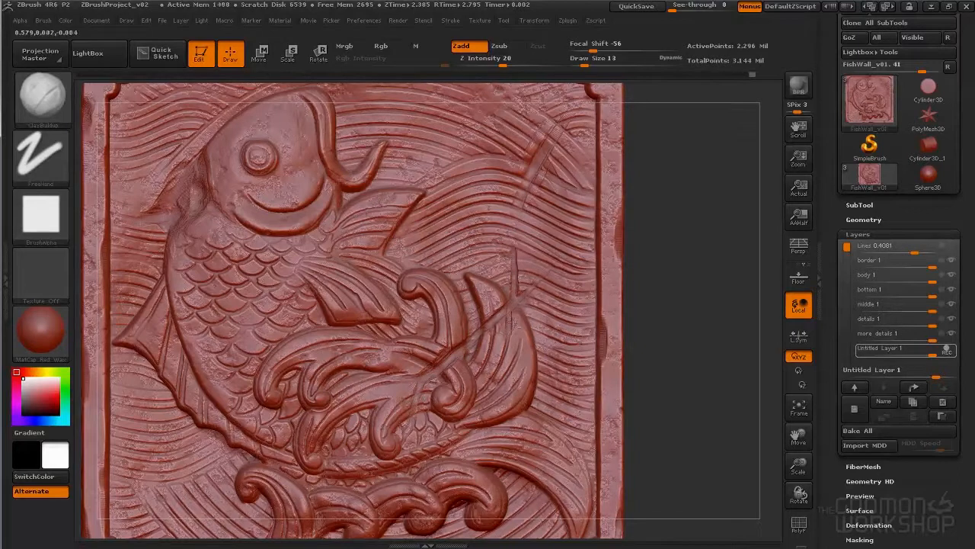
Chip the panel's right edge with small ClayBuildup strokes at draw size 13
{"action": "key", "text": "f"}
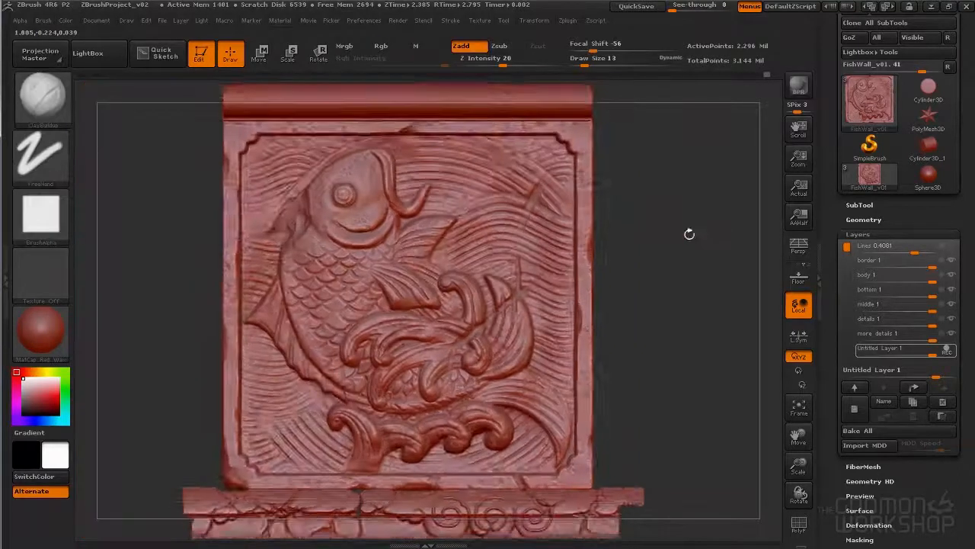
{"action": "left_click_drag", "start_coordinate": [575, 354], "coordinate": [590, 390]}
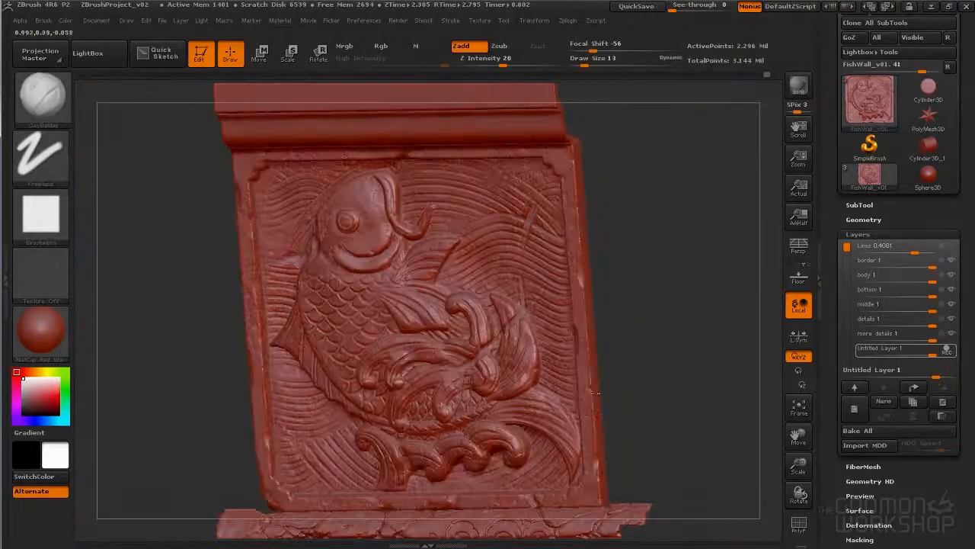
{"action": "left_click_drag", "start_coordinate": [574, 165], "coordinate": [659, 282]}
Cut fine cracks into the panel's carved waves with the Dam_Standard brush at draw size 27, and turn on perspective view
{"action": "key", "text": "b"}
{"action": "key", "text": "d"}
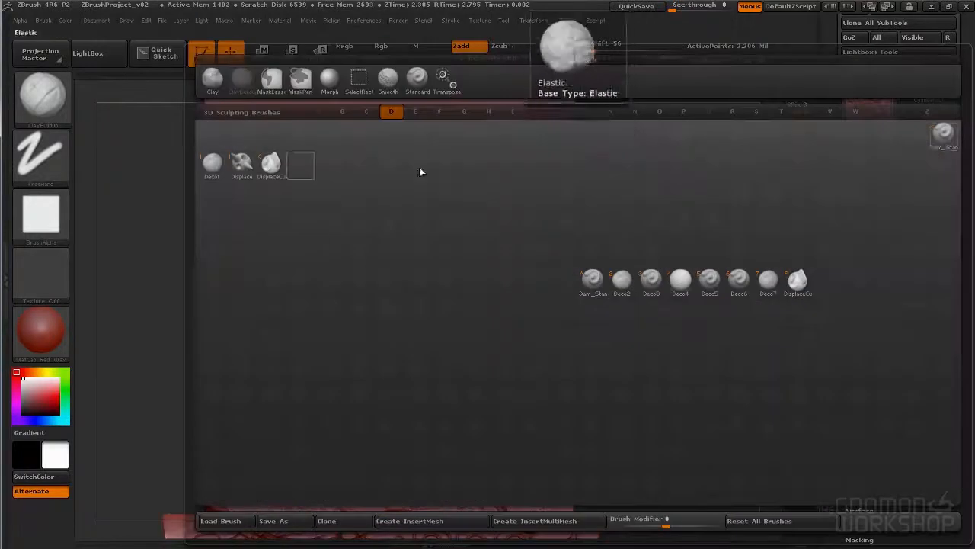
{"action": "key", "text": "s"}
{"action": "right_click_drag", "start_coordinate": [517, 309], "coordinate": [526, 309], "text": "ctrl"}
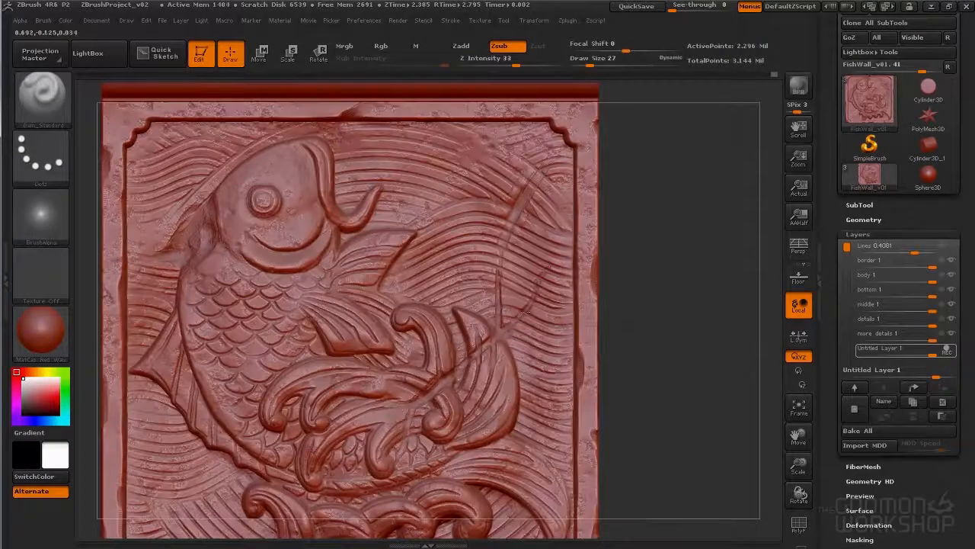
{"action": "mouse_move", "coordinate": [480, 534]}
{"action": "right_mouse_down", "text": "alt"}
{"action": "mouse_move", "coordinate": [515, 359]}
{"action": "mouse_move", "coordinate": [602, 390]}
{"action": "mouse_move", "coordinate": [366, 409]}
{"action": "right_mouse_up", "text": "alt"}
{"action": "right_click_drag", "start_coordinate": [363, 347], "coordinate": [394, 433], "text": "alt"}
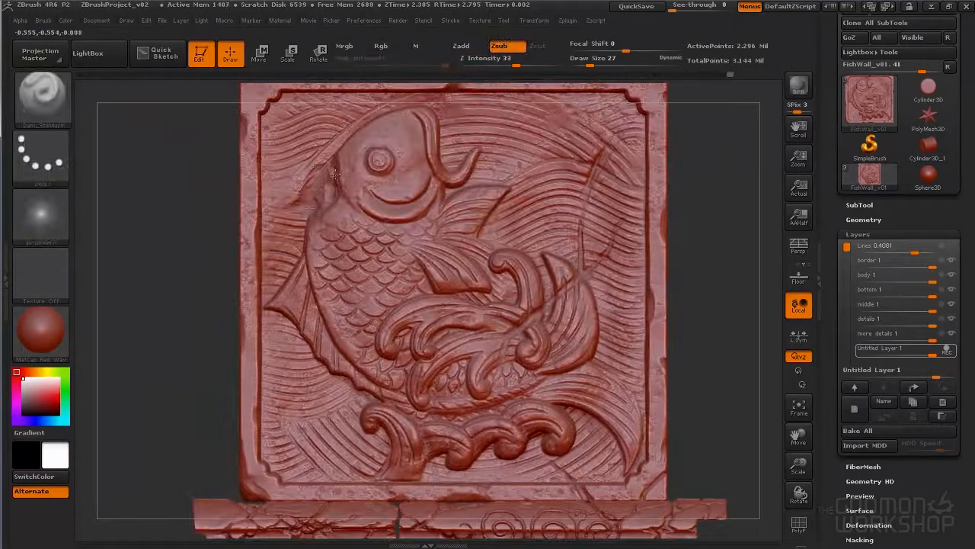
{"action": "right_click_drag", "start_coordinate": [228, 317], "coordinate": [181, 379]}
{"action": "mouse_move", "coordinate": [674, 252]}
{"action": "right_mouse_down", "text": "ctrl"}
{"action": "mouse_move", "coordinate": [671, 210]}
{"action": "mouse_move", "coordinate": [669, 237]}
{"action": "right_mouse_up", "text": "ctrl"}
{"action": "mouse_move", "coordinate": [669, 236]}
{"action": "right_mouse_down"}
{"action": "mouse_move", "coordinate": [691, 277]}
{"action": "mouse_move", "coordinate": [630, 297]}
{"action": "mouse_move", "coordinate": [646, 301]}
{"action": "mouse_move", "coordinate": [661, 235]}
{"action": "mouse_move", "coordinate": [654, 242]}
{"action": "right_mouse_up"}
{"action": "key", "text": "p"}
{"action": "key", "text": "shift+r"}
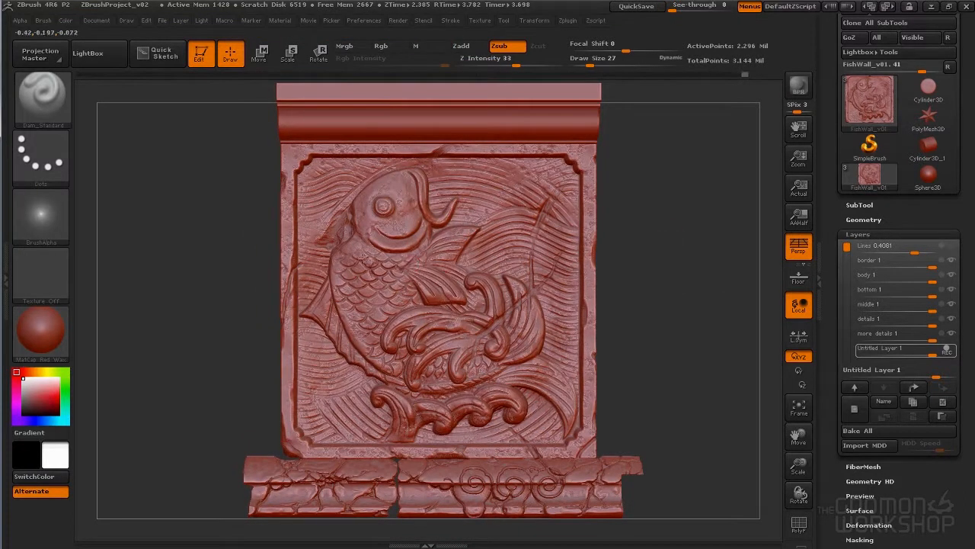
Punch a pit into the lower-left waves at draw size 41 and smaller dents into the upper-right waves at draw size 25
{"action": "key", "text": "s"}
{"action": "left_click", "coordinate": [326, 406]}
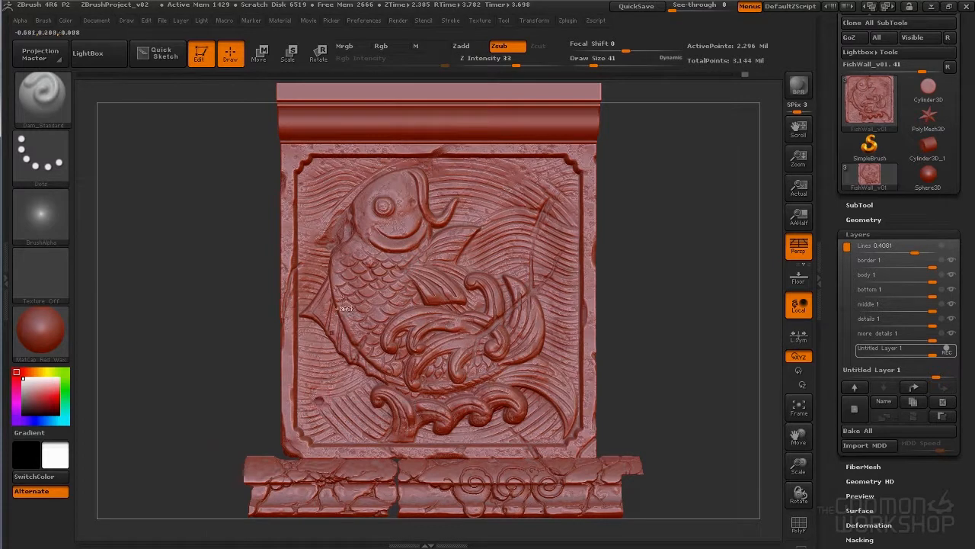
{"action": "right_click_drag", "start_coordinate": [322, 397], "coordinate": [317, 429], "text": "ctrl"}
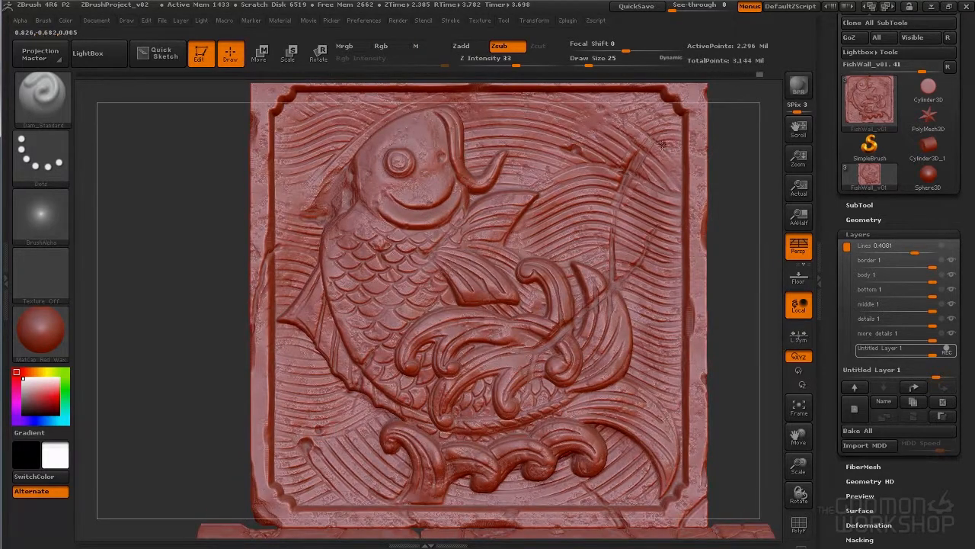
{"action": "right_click_drag", "start_coordinate": [664, 144], "coordinate": [665, 113], "text": "ctrl"}
Select the Ornate subtool, frame it on its own and choose the Ornate_Shell alpha
{"action": "right_click_drag", "start_coordinate": [698, 291], "coordinate": [672, 352]}
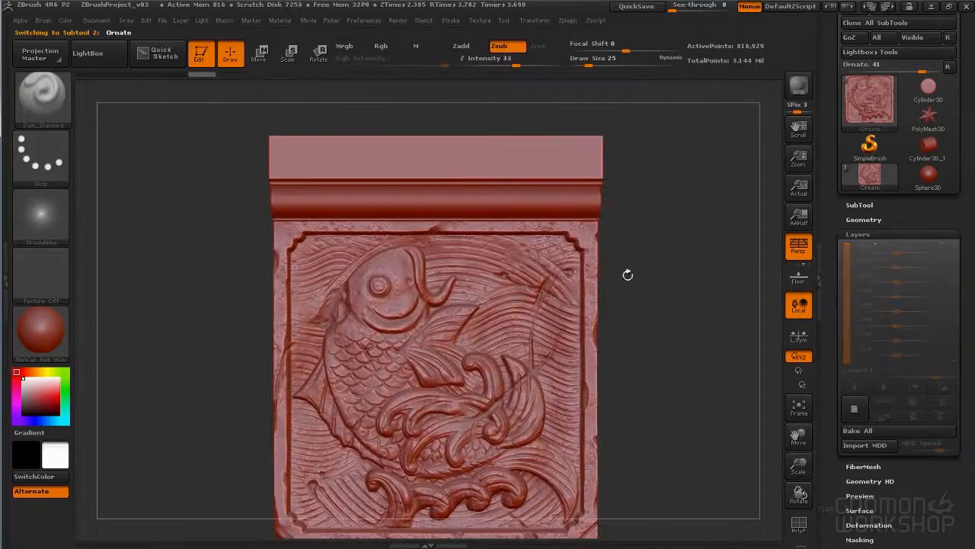
{"action": "left_click", "coordinate": [860, 204]}
{"action": "left_click", "coordinate": [900, 81]}
{"action": "key", "text": "f"}
{"action": "left_click", "coordinate": [5, 282]}
{"action": "left_click", "coordinate": [105, 275]}
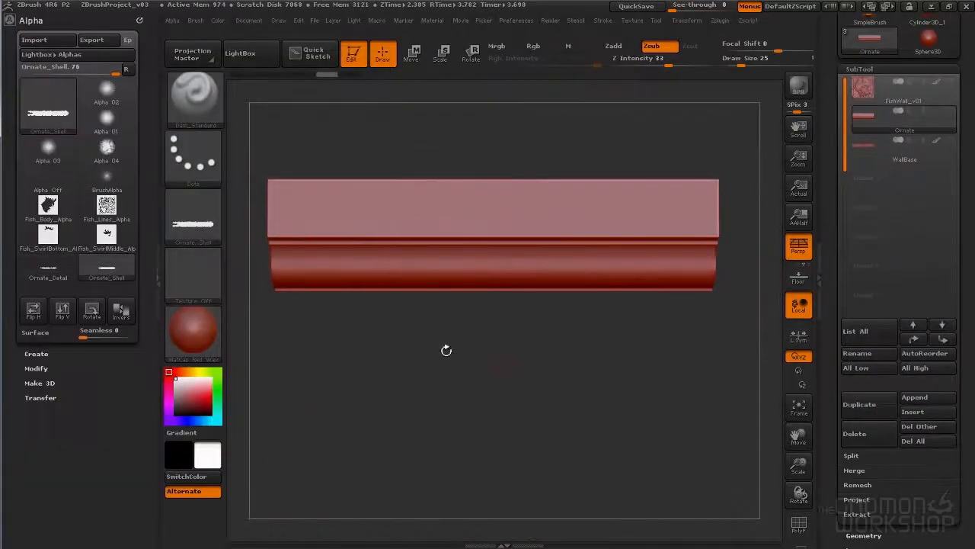
Mask the Ornate molding by the Ornate_Shell alpha so only the ornament band's silhouette stays unmasked
{"action": "left_click", "coordinate": [154, 282]}
{"action": "scroll", "coordinate": [860, 385], "scroll_direction": "down", "scroll_amount": 5}
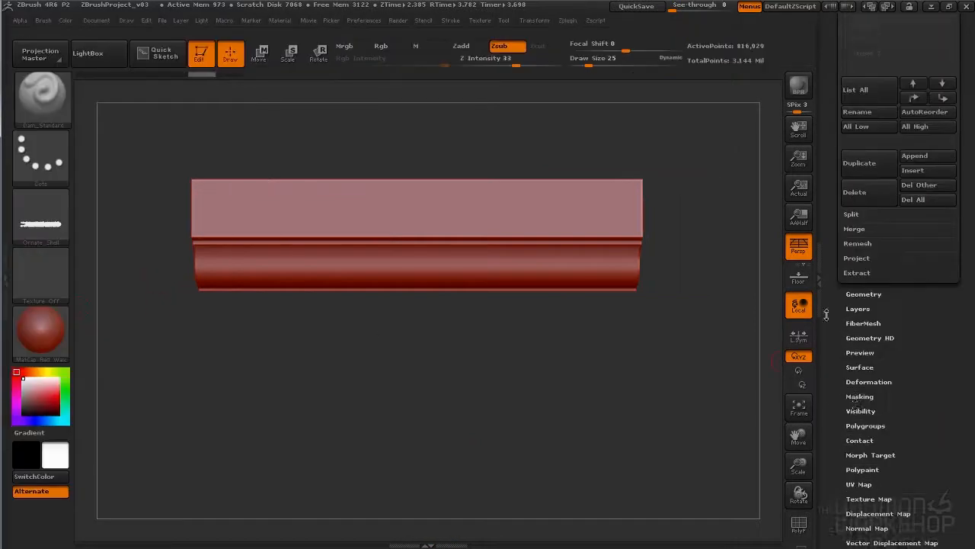
{"action": "left_click", "coordinate": [860, 375]}
{"action": "left_click", "coordinate": [870, 237]}
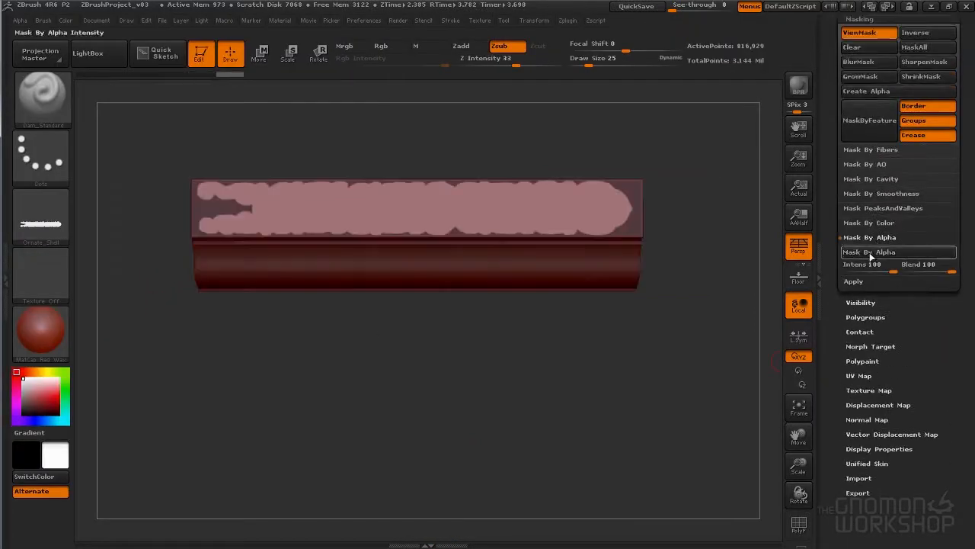
{"action": "right_click_drag", "start_coordinate": [701, 310], "coordinate": [723, 333], "text": "alt"}
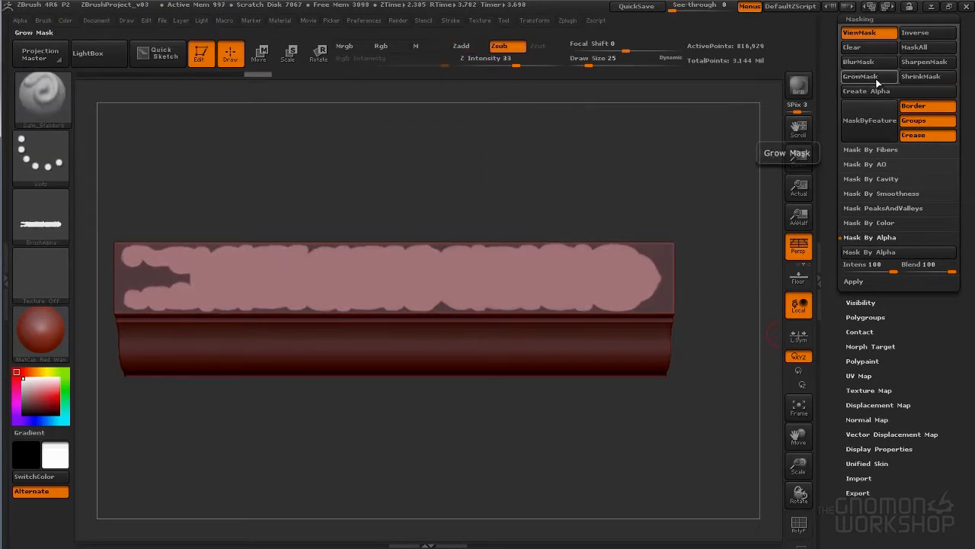
Shift the unmasked silhouette on the top band in depth with Move, turn off perspective and smooth the surface
{"action": "mouse_move", "coordinate": [645, 462]}
{"action": "left_mouse_down"}
{"action": "mouse_move", "coordinate": [667, 464]}
{"action": "mouse_move", "coordinate": [595, 428]}
{"action": "mouse_move", "coordinate": [612, 416]}
{"action": "mouse_move", "coordinate": [566, 399]}
{"action": "mouse_move", "coordinate": [602, 427]}
{"action": "left_mouse_up"}
{"action": "key", "text": "w"}
{"action": "key", "text": "p"}
{"action": "left_click_drag", "start_coordinate": [594, 419], "coordinate": [605, 414]}
{"action": "key", "text": "q"}
{"action": "mouse_move", "coordinate": [339, 243]}
{"action": "left_mouse_down", "text": "shift"}
{"action": "mouse_move", "coordinate": [576, 241]}
{"action": "mouse_move", "coordinate": [694, 268]}
{"action": "mouse_move", "coordinate": [520, 303]}
{"action": "mouse_move", "coordinate": [173, 307]}
{"action": "left_mouse_up", "text": "shift"}
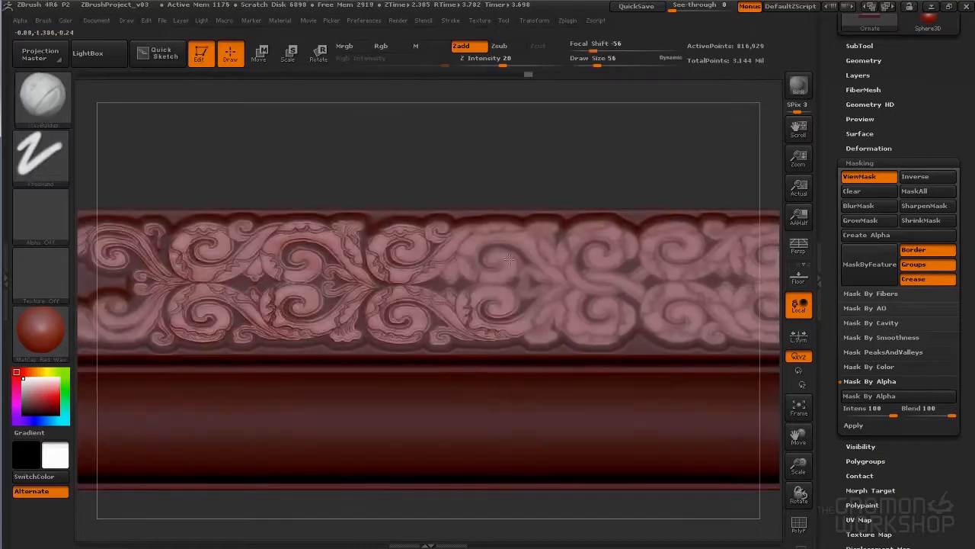
Build up the unmasked scroll and leaf ornament along the whole band with ClayBuildup at draw size 56
{"action": "left_click_drag", "start_coordinate": [509, 260], "coordinate": [567, 309]}
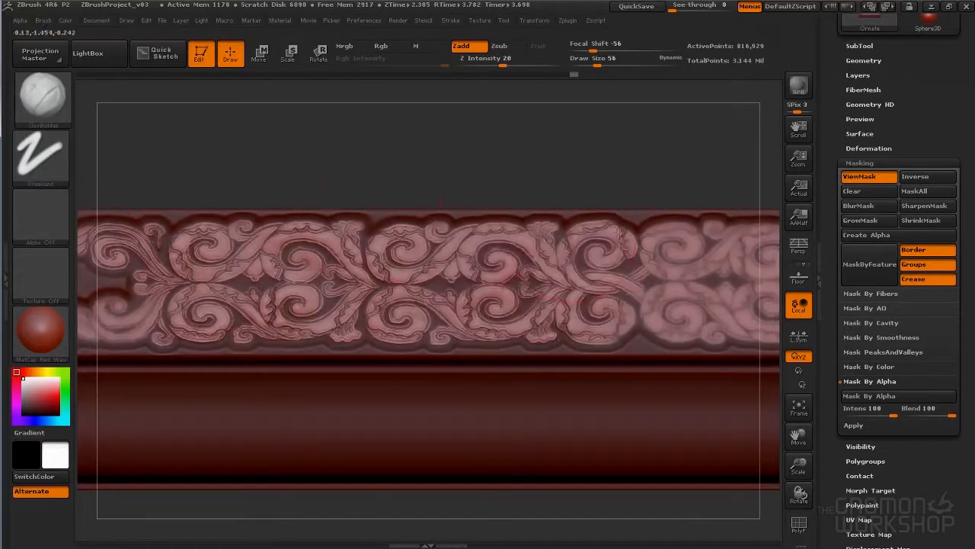
{"action": "right_click_drag", "start_coordinate": [427, 160], "coordinate": [609, 160], "text": "alt"}
{"action": "mouse_move", "coordinate": [271, 309]}
{"action": "left_mouse_down"}
{"action": "mouse_move", "coordinate": [397, 324]}
{"action": "mouse_move", "coordinate": [453, 289]}
{"action": "mouse_move", "coordinate": [533, 343]}
{"action": "left_mouse_up"}
{"action": "left_click_drag", "start_coordinate": [503, 263], "coordinate": [609, 242]}
{"action": "left_click_drag", "start_coordinate": [545, 335], "coordinate": [648, 305]}
{"action": "right_click_drag", "start_coordinate": [686, 183], "coordinate": [358, 206], "text": "alt"}
{"action": "left_click_drag", "start_coordinate": [350, 259], "coordinate": [388, 294]}
{"action": "left_click_drag", "start_coordinate": [324, 365], "coordinate": [374, 328]}
{"action": "mouse_move", "coordinate": [396, 362]}
{"action": "left_mouse_down"}
{"action": "mouse_move", "coordinate": [439, 336]}
{"action": "mouse_move", "coordinate": [518, 366]}
{"action": "left_mouse_up"}
{"action": "left_click_drag", "start_coordinate": [438, 282], "coordinate": [529, 328]}
{"action": "left_click_drag", "start_coordinate": [496, 263], "coordinate": [575, 317]}
{"action": "left_click_drag", "start_coordinate": [434, 366], "coordinate": [518, 373]}
{"action": "mouse_move", "coordinate": [366, 194]}
{"action": "left_mouse_down"}
{"action": "mouse_move", "coordinate": [531, 190]}
{"action": "mouse_move", "coordinate": [365, 194]}
{"action": "left_mouse_up"}
{"action": "left_click_drag", "start_coordinate": [343, 350], "coordinate": [305, 370]}
{"action": "left_click_drag", "start_coordinate": [229, 190], "coordinate": [610, 170], "text": "alt"}
{"action": "left_click_drag", "start_coordinate": [450, 244], "coordinate": [381, 342]}
{"action": "left_click_drag", "start_coordinate": [274, 263], "coordinate": [343, 242]}
{"action": "left_click_drag", "start_coordinate": [251, 182], "coordinate": [633, 165], "text": "alt"}
{"action": "left_click_drag", "start_coordinate": [404, 336], "coordinate": [445, 318]}
{"action": "left_click_drag", "start_coordinate": [320, 172], "coordinate": [457, 179], "text": "alt"}
{"action": "left_click_drag", "start_coordinate": [342, 310], "coordinate": [362, 301]}
{"action": "left_click_drag", "start_coordinate": [149, 340], "coordinate": [174, 320]}
{"action": "left_click_drag", "start_coordinate": [181, 329], "coordinate": [204, 317]}
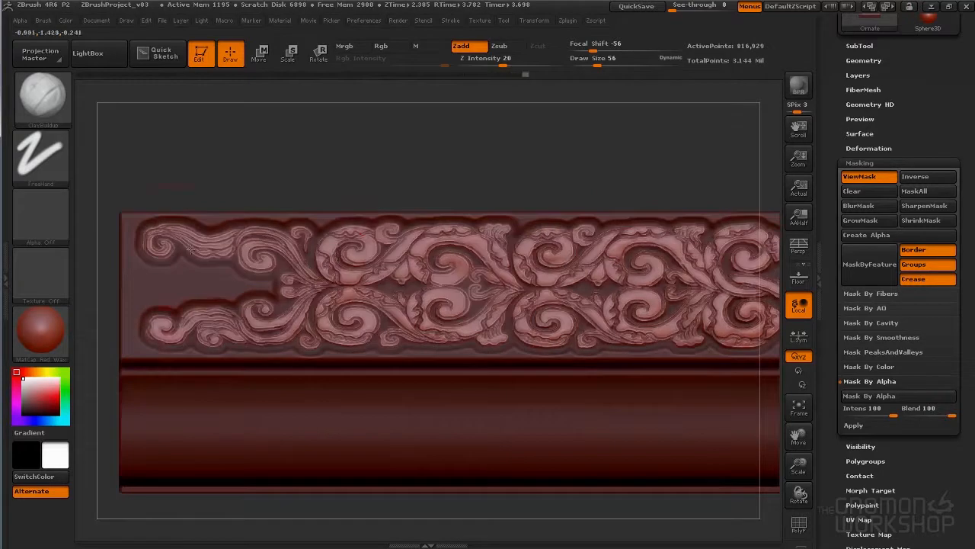
Invert the mask, hide its display and work the gaps between the left-hand scrolls with ClayBuildup at draw size 23
{"action": "key", "text": "ctrl+i"}
{"action": "left_click_drag", "start_coordinate": [373, 282], "coordinate": [469, 279]}
{"action": "left_click_drag", "start_coordinate": [597, 66], "coordinate": [590, 66]}
{"action": "left_click", "coordinate": [869, 178]}
{"action": "mouse_move", "coordinate": [404, 275]}
{"action": "left_mouse_down"}
{"action": "mouse_move", "coordinate": [414, 286]}
{"action": "mouse_move", "coordinate": [466, 260]}
{"action": "left_mouse_up"}
{"action": "left_click_drag", "start_coordinate": [328, 245], "coordinate": [337, 226]}
{"action": "mouse_move", "coordinate": [340, 312]}
{"action": "left_mouse_down"}
{"action": "mouse_move", "coordinate": [361, 320]}
{"action": "mouse_move", "coordinate": [396, 306]}
{"action": "left_mouse_up"}
{"action": "left_click_drag", "start_coordinate": [324, 297], "coordinate": [303, 323]}
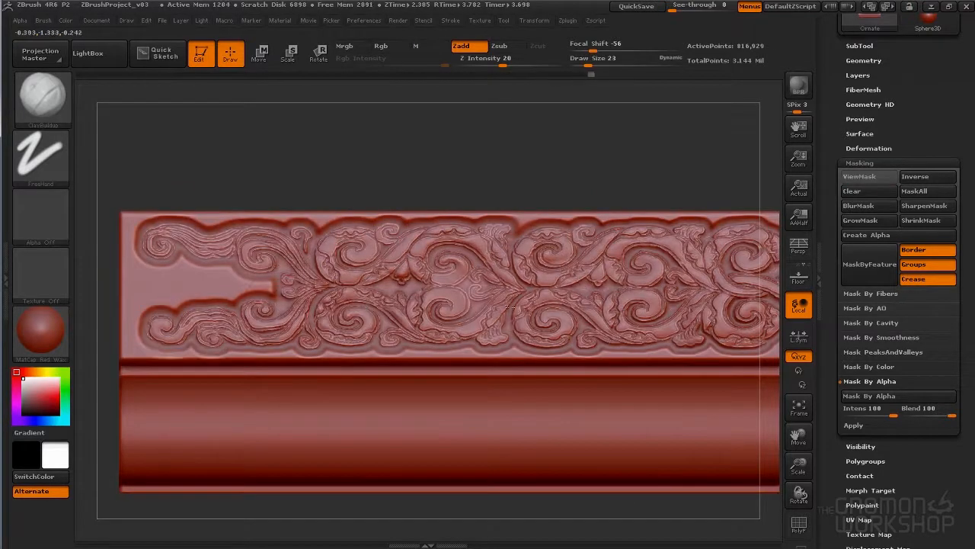
Work the recesses between the scrolls across the middle and right part of the ornament band at draw size 23
{"action": "left_click_drag", "start_coordinate": [579, 176], "coordinate": [368, 180], "text": "alt"}
{"action": "left_click_drag", "start_coordinate": [429, 290], "coordinate": [447, 297]}
{"action": "left_click_drag", "start_coordinate": [562, 304], "coordinate": [579, 317]}
{"action": "left_click_drag", "start_coordinate": [573, 330], "coordinate": [560, 352]}
{"action": "left_click_drag", "start_coordinate": [572, 175], "coordinate": [377, 175], "text": "alt"}
{"action": "left_click_drag", "start_coordinate": [449, 293], "coordinate": [483, 284]}
{"action": "left_click_drag", "start_coordinate": [410, 314], "coordinate": [427, 323]}
{"action": "left_click_drag", "start_coordinate": [506, 249], "coordinate": [551, 265]}
{"action": "left_click_drag", "start_coordinate": [588, 296], "coordinate": [612, 322]}
{"action": "left_click_drag", "start_coordinate": [501, 308], "coordinate": [535, 324]}
{"action": "left_click_drag", "start_coordinate": [633, 290], "coordinate": [677, 328]}
{"action": "left_click_drag", "start_coordinate": [634, 253], "coordinate": [665, 277]}
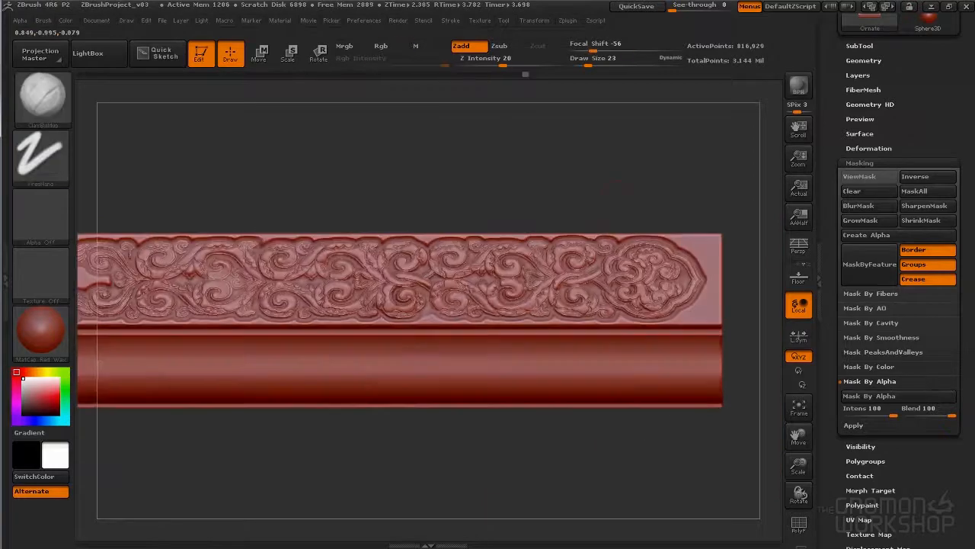
Switch to the custom brush with Z Intensity 50 and draw size 14 and define the outline around the ornament's rounded right end
{"action": "key", "text": "b"}
{"action": "left_click", "coordinate": [565, 243]}
{"action": "mouse_move", "coordinate": [674, 168]}
{"action": "left_mouse_down", "text": "alt"}
{"action": "mouse_move", "coordinate": [680, 223]}
{"action": "mouse_move", "coordinate": [713, 254]}
{"action": "left_mouse_up", "text": "alt"}
{"action": "mouse_move", "coordinate": [714, 302]}
{"action": "left_mouse_down"}
{"action": "mouse_move", "coordinate": [648, 348]}
{"action": "mouse_move", "coordinate": [556, 343]}
{"action": "left_mouse_up"}
{"action": "left_click", "coordinate": [585, 64]}
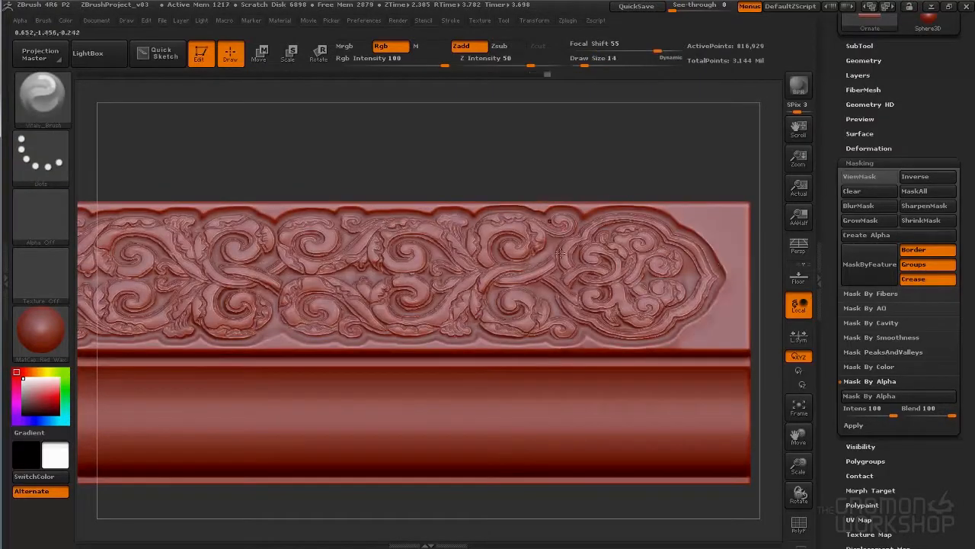
Define the ornament's scalloped outline along the upper and lower edges of the rest of the band
{"action": "left_click_drag", "start_coordinate": [229, 171], "coordinate": [513, 158], "text": "alt"}
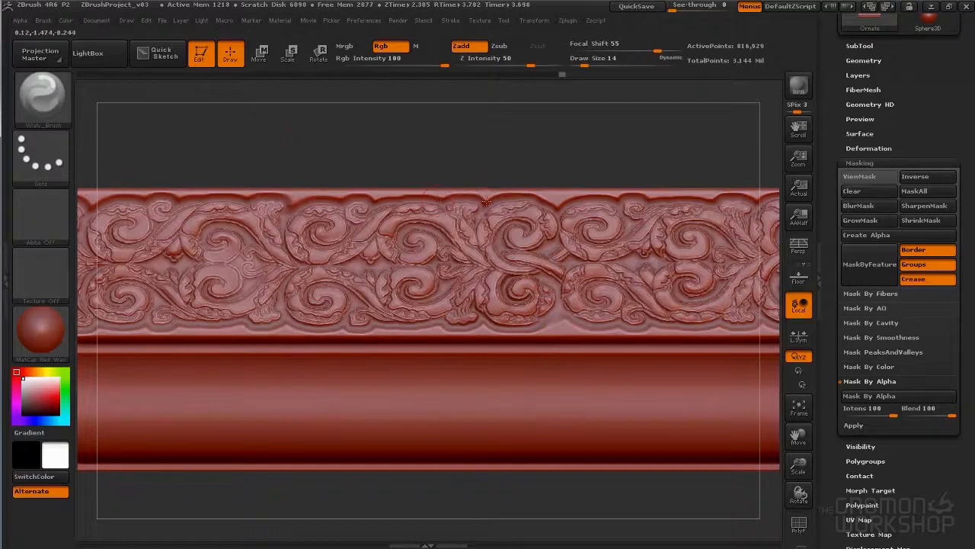
{"action": "left_click_drag", "start_coordinate": [357, 196], "coordinate": [331, 197]}
{"action": "left_click_drag", "start_coordinate": [271, 117], "coordinate": [478, 125], "text": "alt"}
{"action": "left_click_drag", "start_coordinate": [381, 206], "coordinate": [391, 209]}
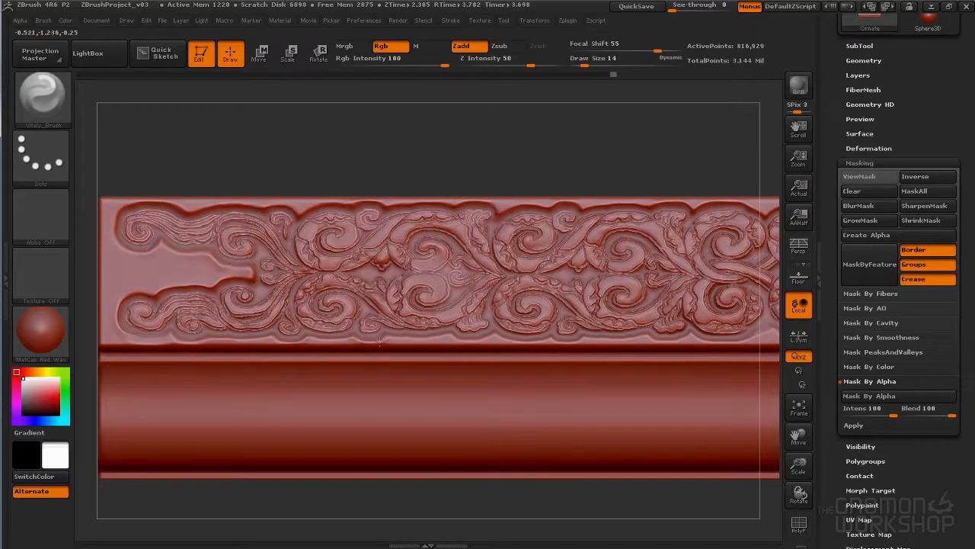
{"action": "left_click_drag", "start_coordinate": [650, 336], "coordinate": [427, 334], "text": "alt"}
{"action": "left_click_drag", "start_coordinate": [640, 333], "coordinate": [493, 334], "text": "alt"}
{"action": "left_click_drag", "start_coordinate": [495, 335], "coordinate": [610, 335]}
{"action": "left_click_drag", "start_coordinate": [634, 332], "coordinate": [427, 332], "text": "alt"}
Clear the mask and swell the scrolls on the band's right part with the Standard brush, raising Z Intensity to 10
{"action": "left_click", "coordinate": [41, 93]}
{"action": "left_click", "coordinate": [90, 81]}
{"action": "key", "text": "b"}
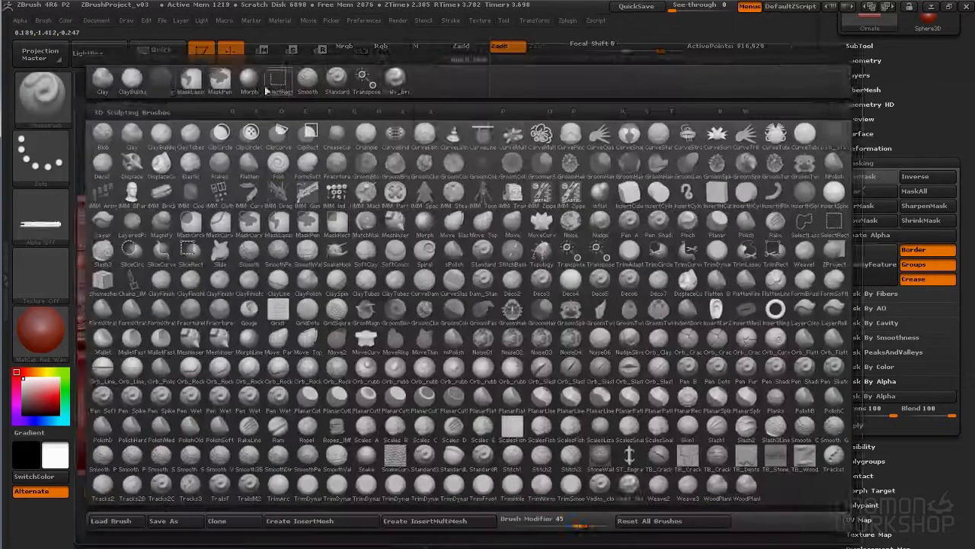
{"action": "left_click", "coordinate": [336, 79]}
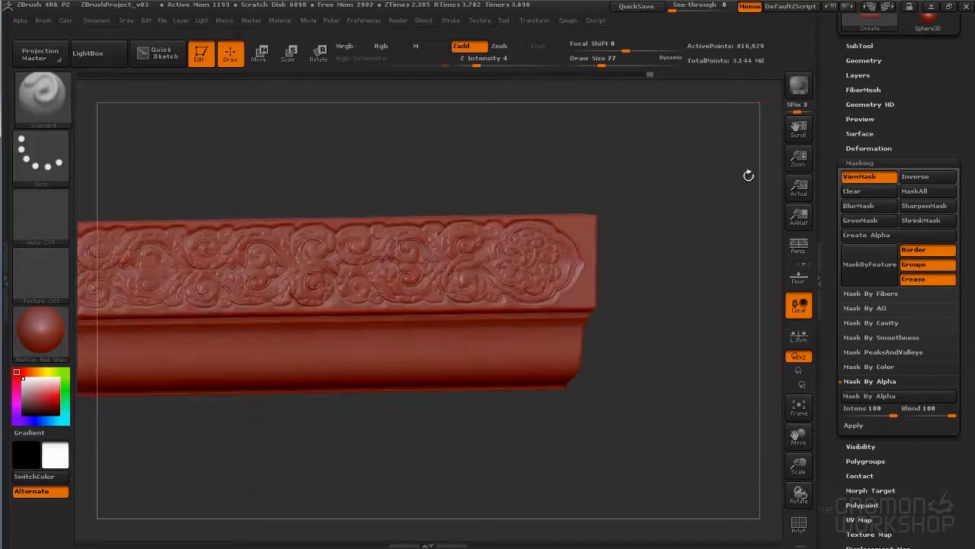
{"action": "mouse_move", "coordinate": [749, 174]}
{"action": "left_mouse_down"}
{"action": "mouse_move", "coordinate": [351, 304]}
{"action": "mouse_move", "coordinate": [335, 289]}
{"action": "left_mouse_up"}
{"action": "left_click_drag", "start_coordinate": [477, 65], "coordinate": [484, 64]}
{"action": "left_click_drag", "start_coordinate": [533, 115], "coordinate": [487, 167], "text": "alt"}
{"action": "key", "text": "s"}
{"action": "left_click_drag", "start_coordinate": [429, 219], "coordinate": [415, 219]}
{"action": "left_click_drag", "start_coordinate": [484, 64], "coordinate": [490, 64]}
{"action": "left_click_drag", "start_coordinate": [435, 285], "coordinate": [417, 293]}
{"action": "left_click_drag", "start_coordinate": [346, 281], "coordinate": [333, 299]}
{"action": "left_click_drag", "start_coordinate": [266, 238], "coordinate": [256, 252]}
{"action": "left_click_drag", "start_coordinate": [324, 227], "coordinate": [314, 232]}
{"action": "left_click_drag", "start_coordinate": [439, 221], "coordinate": [421, 232]}
{"action": "left_click_drag", "start_coordinate": [528, 222], "coordinate": [509, 236]}
{"action": "left_click_drag", "start_coordinate": [538, 290], "coordinate": [520, 295]}
Add volume to the scrolls and leaves across the middle of the ornament band with the Standard brush at draw size 22
{"action": "left_click_drag", "start_coordinate": [274, 153], "coordinate": [575, 134], "text": "alt"}
{"action": "left_click_drag", "start_coordinate": [473, 261], "coordinate": [453, 274]}
{"action": "key", "text": "s"}
{"action": "left_click_drag", "start_coordinate": [368, 271], "coordinate": [363, 272]}
{"action": "left_click_drag", "start_coordinate": [285, 258], "coordinate": [263, 275]}
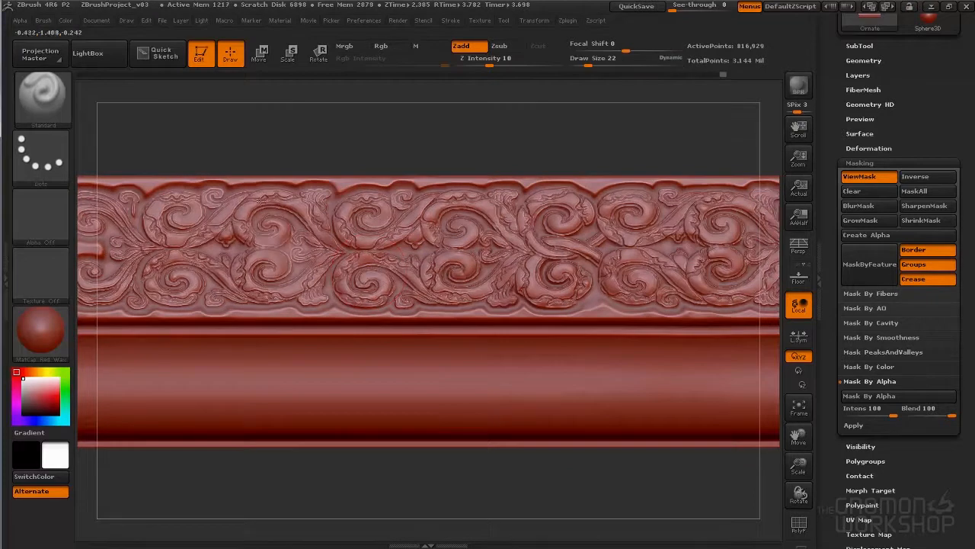
{"action": "left_click_drag", "start_coordinate": [321, 152], "coordinate": [452, 162], "text": "alt"}
{"action": "left_click_drag", "start_coordinate": [449, 286], "coordinate": [419, 310]}
{"action": "left_click_drag", "start_coordinate": [348, 243], "coordinate": [283, 214]}
{"action": "left_click_drag", "start_coordinate": [311, 297], "coordinate": [278, 310]}
Shape the small curls at the band's left end at draw size 14 and the neighbouring larger scrolls at draw size 23
{"action": "key", "text": "s"}
{"action": "left_click_drag", "start_coordinate": [254, 280], "coordinate": [251, 280]}
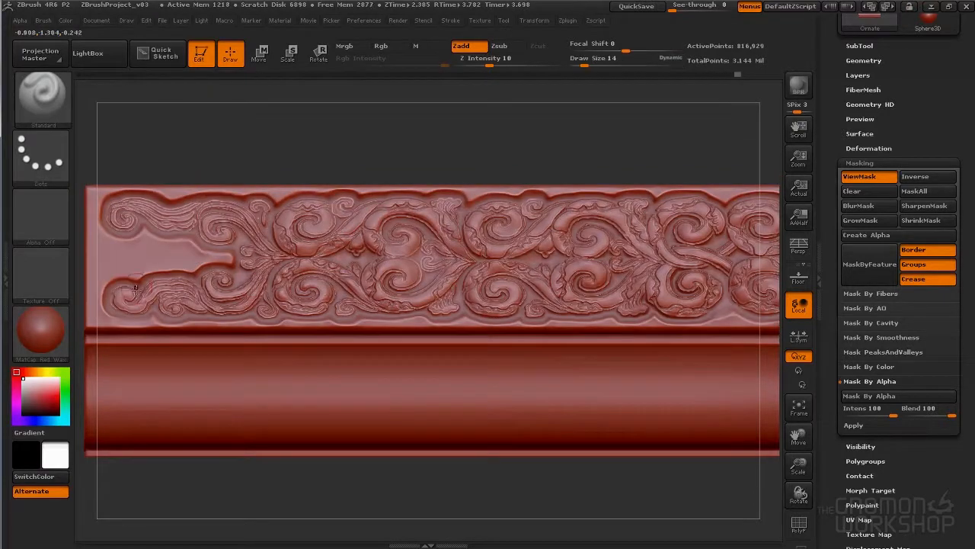
{"action": "key", "text": "s"}
{"action": "left_click_drag", "start_coordinate": [300, 226], "coordinate": [303, 226]}
{"action": "left_click_drag", "start_coordinate": [299, 217], "coordinate": [287, 216]}
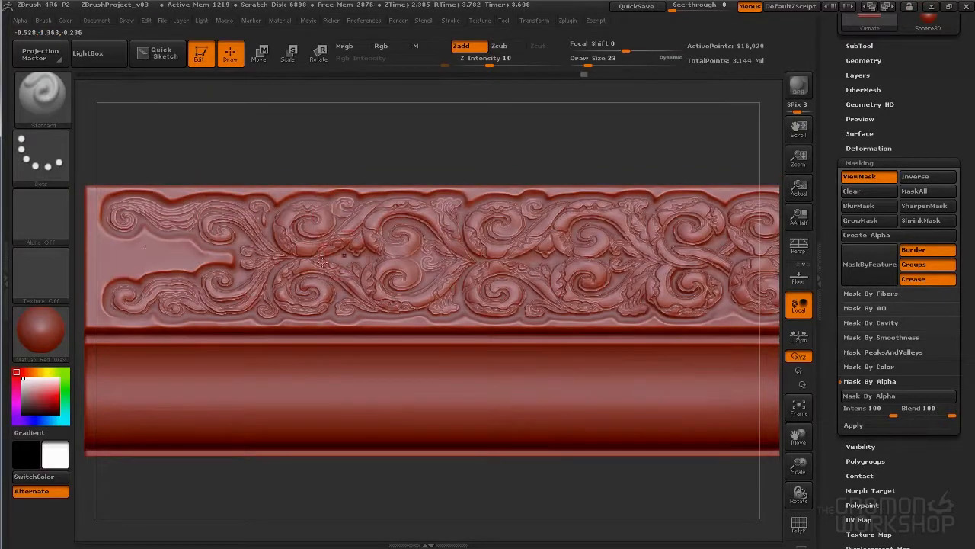
Show the whole wall, apply surface noise to the Ornate molding and soften it with the Morph brush at draw size 51
{"action": "key", "text": "f"}
{"action": "left_click_drag", "start_coordinate": [647, 194], "coordinate": [612, 162]}
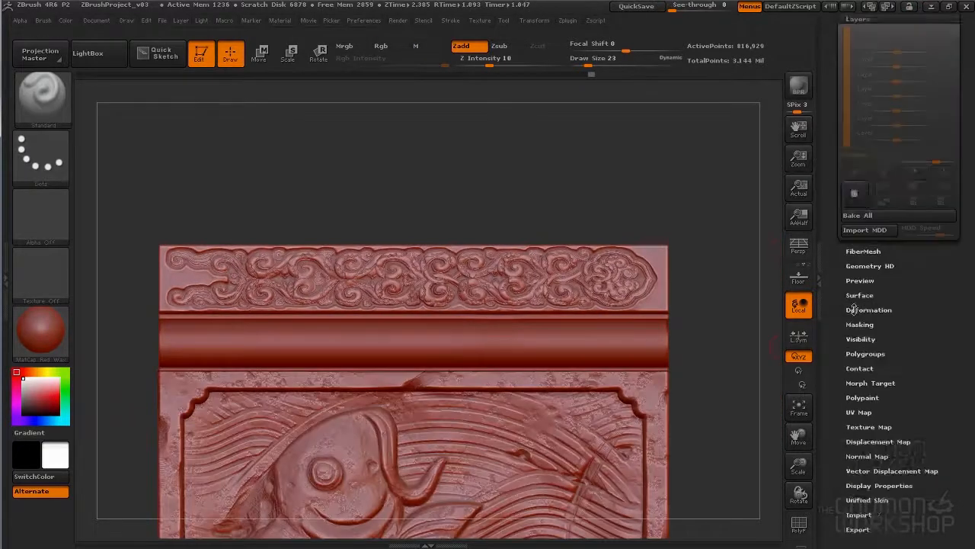
{"action": "left_click", "coordinate": [858, 305]}
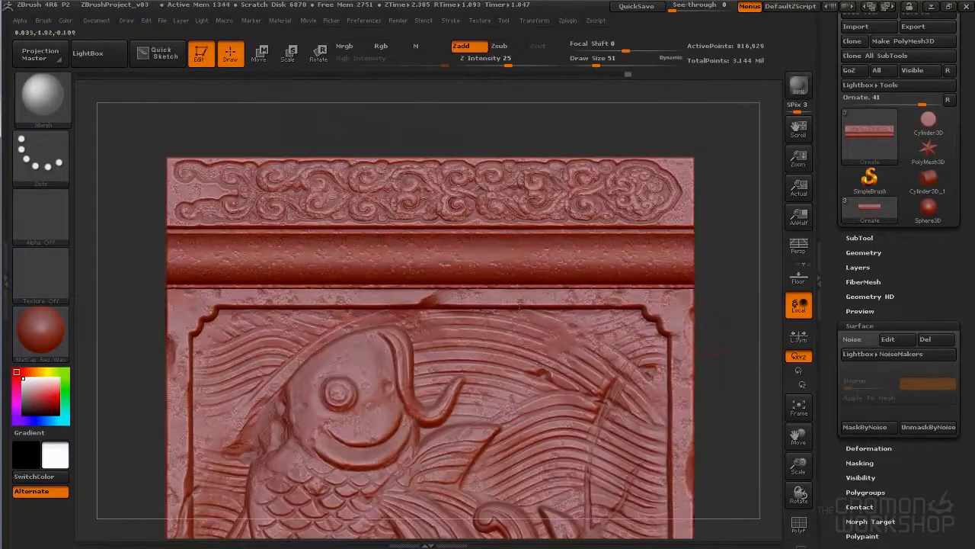
Carve a diagonal gouge across the molding right of its centre with the ClayBuildup brush
{"action": "key", "text": "b"}
{"action": "key", "text": "c"}
{"action": "key", "text": "b"}
{"action": "key", "text": "s"}
{"action": "left_click_drag", "start_coordinate": [521, 226], "coordinate": [515, 227]}
{"action": "key", "text": "s"}
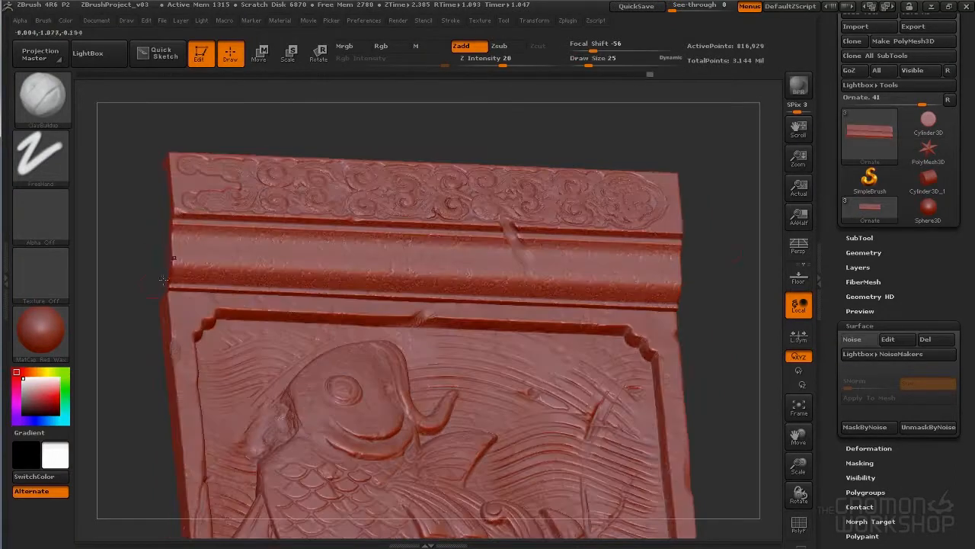
Chip the molding's side edges and corners with ClayBuildup at draw sizes 25 and 41
{"action": "left_click_drag", "start_coordinate": [163, 280], "coordinate": [169, 266]}
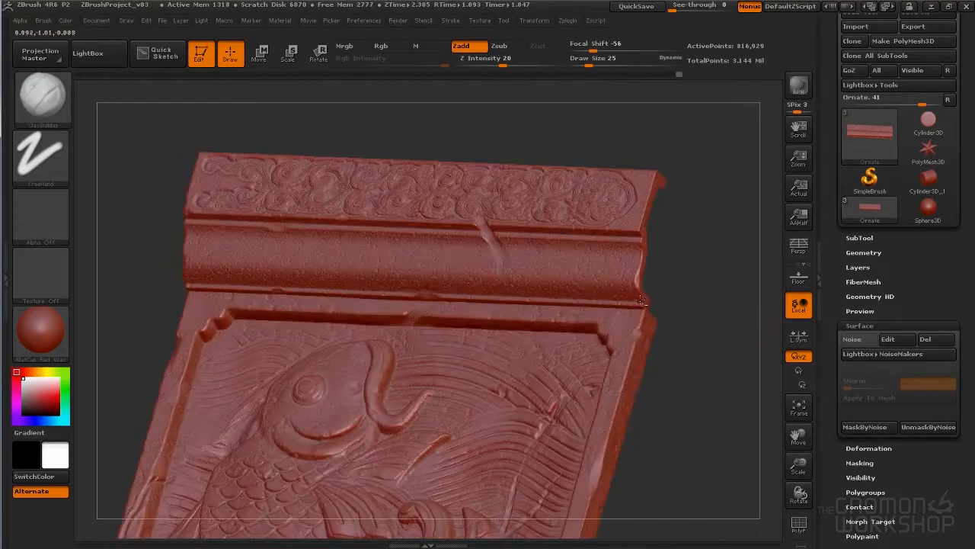
{"action": "mouse_move", "coordinate": [643, 301]}
{"action": "left_mouse_down"}
{"action": "mouse_move", "coordinate": [646, 202]}
{"action": "mouse_move", "coordinate": [526, 200]}
{"action": "left_mouse_up"}
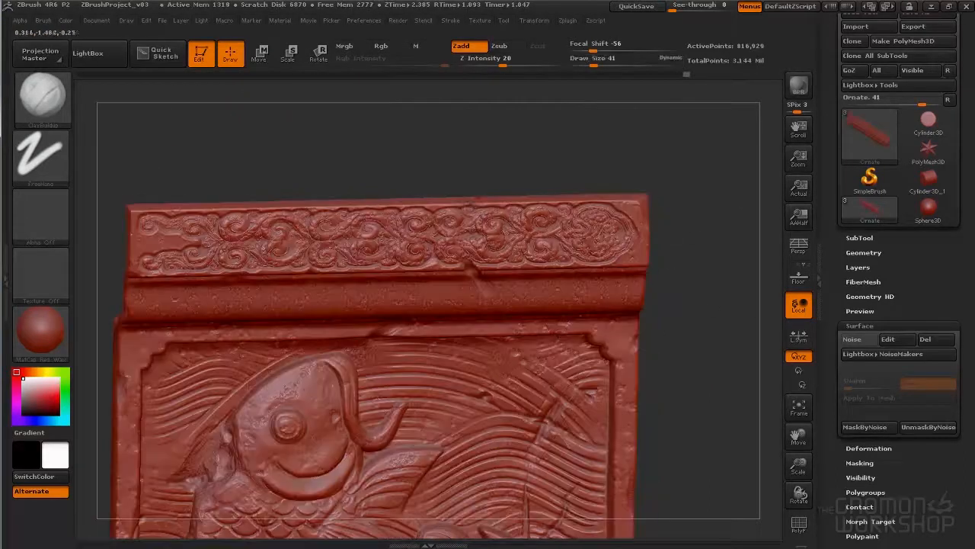
{"action": "left_click_drag", "start_coordinate": [202, 213], "coordinate": [202, 193]}
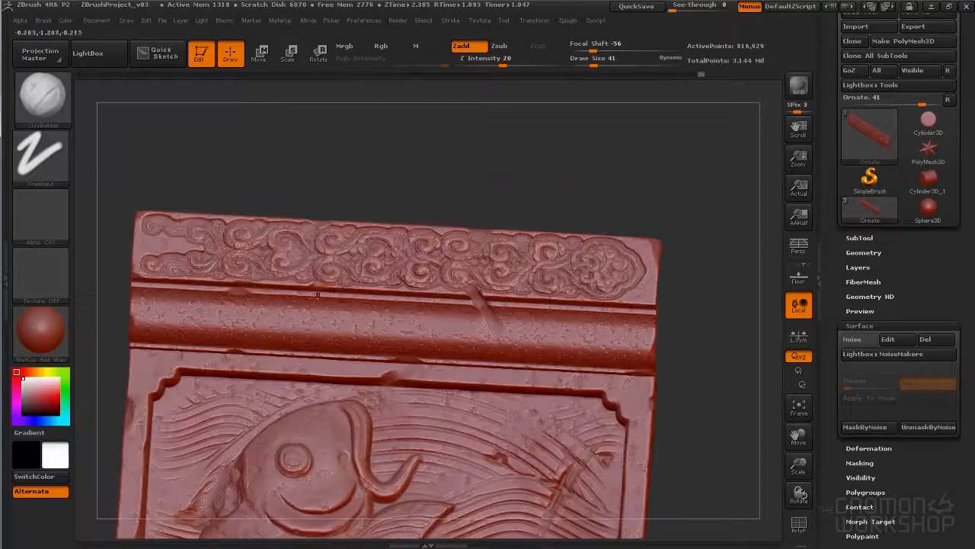
{"action": "mouse_move", "coordinate": [682, 363]}
{"action": "left_mouse_down"}
{"action": "mouse_move", "coordinate": [631, 344]}
{"action": "mouse_move", "coordinate": [633, 293]}
{"action": "mouse_move", "coordinate": [352, 232]}
{"action": "mouse_move", "coordinate": [390, 118]}
{"action": "left_mouse_up"}
Cut a branching crack along the molding's gouge with Dam_Standard at draw size 16 and Z Intensity 18
{"action": "key", "text": "b"}
{"action": "key", "text": "s"}
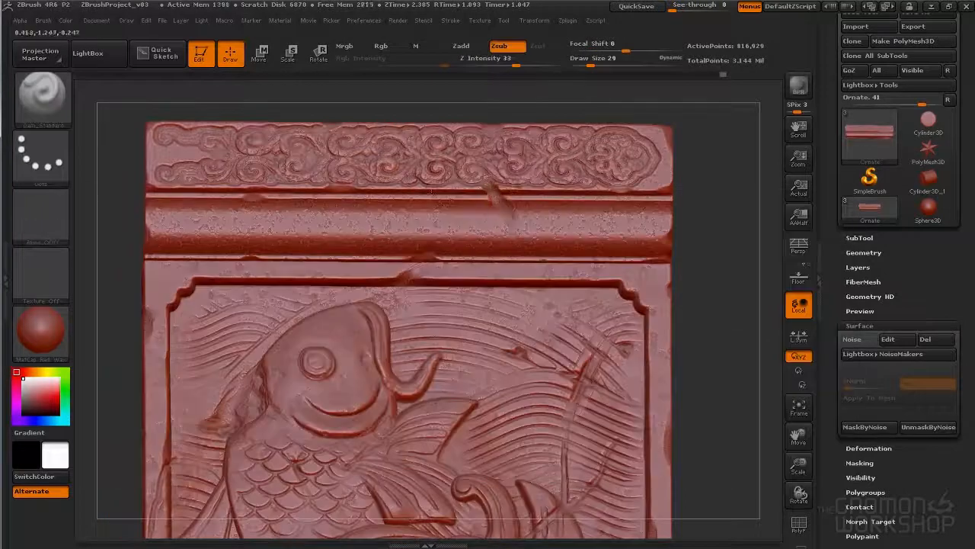
{"action": "key", "text": "t"}
{"action": "left_click_drag", "start_coordinate": [485, 182], "coordinate": [517, 233], "text": "alt"}
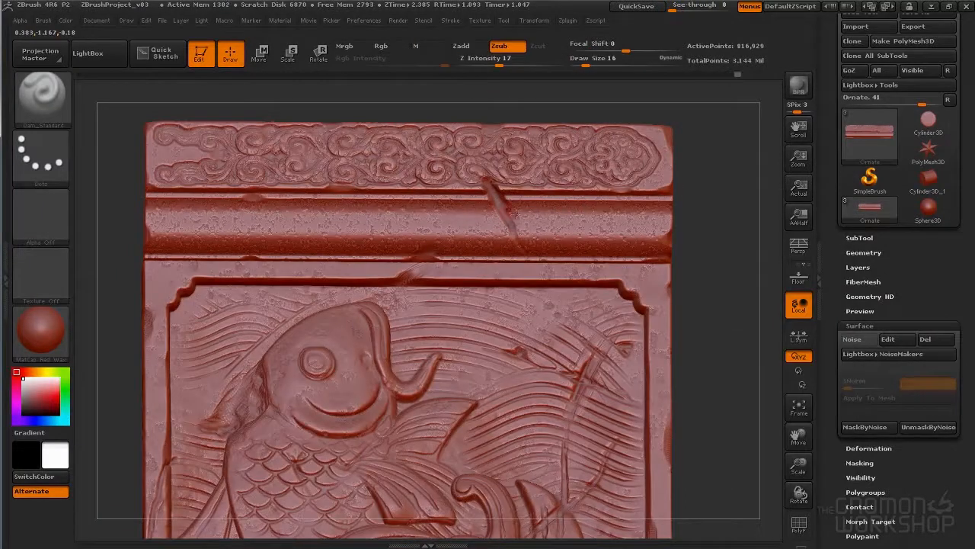
{"action": "key", "text": "u"}
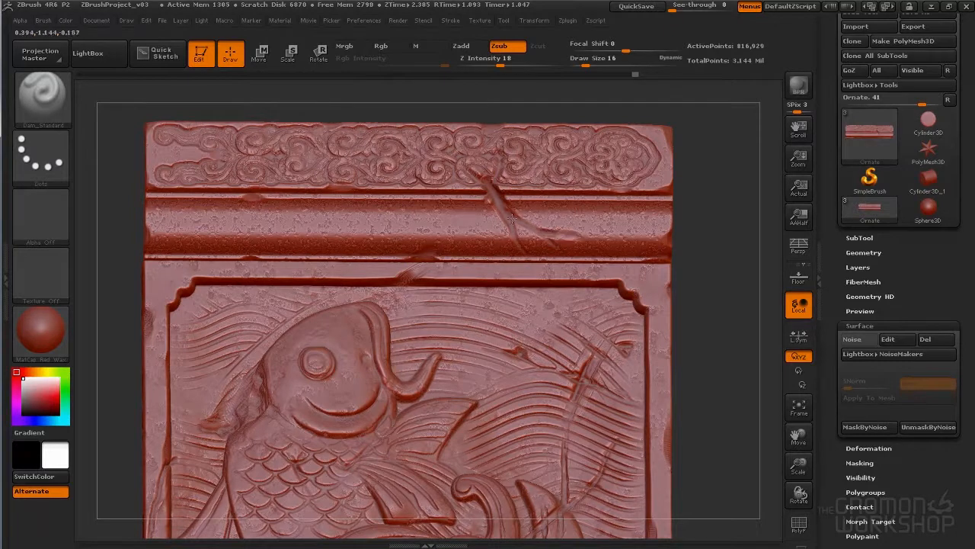
Punch pits into the left half of the rounded molding and nick the top edge of the ornament band
{"action": "left_click", "coordinate": [338, 208]}
{"action": "key", "text": "s"}
{"action": "left_click", "coordinate": [229, 226]}
{"action": "left_click_drag", "start_coordinate": [712, 237], "coordinate": [699, 266], "text": "shift"}
{"action": "mouse_move", "coordinate": [263, 113]}
{"action": "left_mouse_down"}
{"action": "mouse_move", "coordinate": [221, 126]}
{"action": "mouse_move", "coordinate": [157, 122]}
{"action": "mouse_move", "coordinate": [208, 116]}
{"action": "left_mouse_up"}
{"action": "key", "text": "s"}
{"action": "left_click", "coordinate": [213, 160]}
{"action": "left_click_drag", "start_coordinate": [200, 164], "coordinate": [212, 175]}
Deepen the crack at the gouge and extend its branches across the molding at draw size 16
{"action": "right_click_drag", "start_coordinate": [217, 173], "coordinate": [305, 200], "text": "ctrl"}
{"action": "left_click_drag", "start_coordinate": [524, 204], "coordinate": [504, 196]}
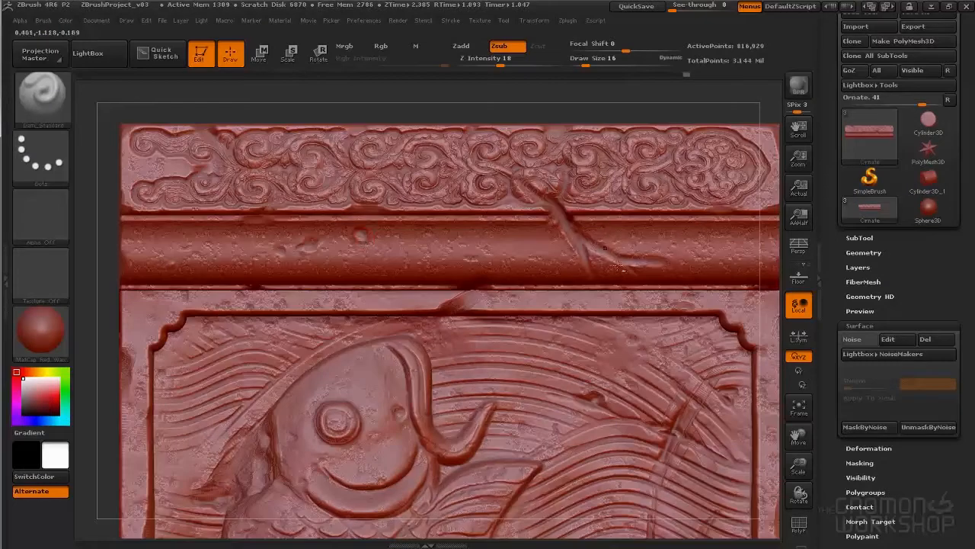
{"action": "left_click_drag", "start_coordinate": [589, 246], "coordinate": [600, 241]}
{"action": "right_click_drag", "start_coordinate": [615, 203], "coordinate": [619, 171]}
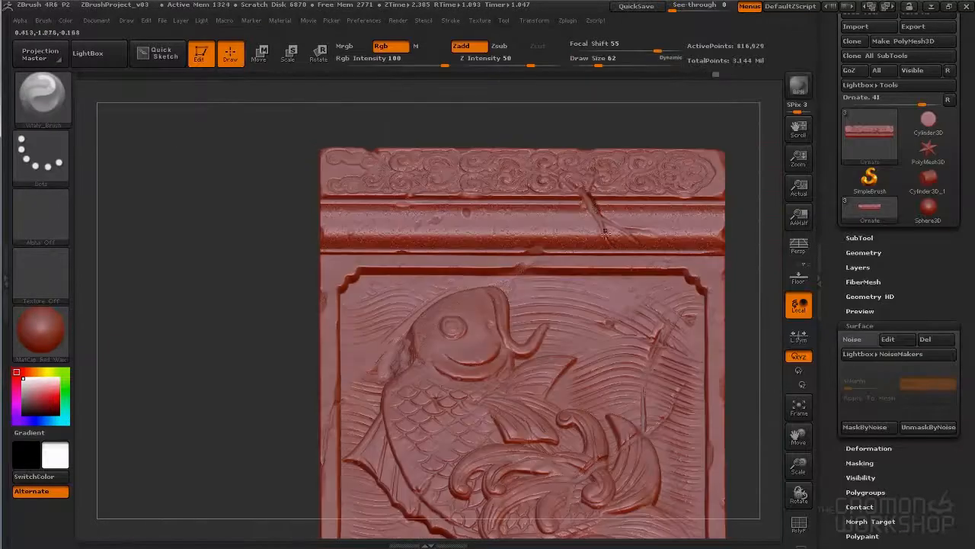
Dock the Zplugin palette beside the canvas and pre-process the ornate molding with Decimation Master
{"action": "right_click_drag", "start_coordinate": [750, 251], "coordinate": [685, 254]}
{"action": "key", "text": "p"}
{"action": "left_click", "coordinate": [802, 88]}
{"action": "mouse_move", "coordinate": [699, 216]}
{"action": "right_mouse_down"}
{"action": "mouse_move", "coordinate": [674, 229]}
{"action": "mouse_move", "coordinate": [698, 218]}
{"action": "right_mouse_up"}
{"action": "right_click_drag", "start_coordinate": [698, 217], "coordinate": [705, 228], "text": "ctrl"}
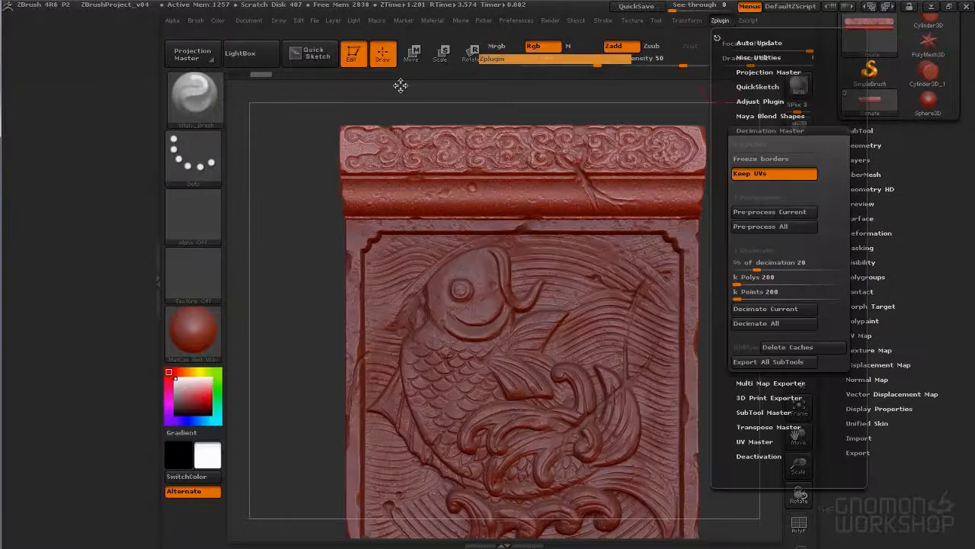
{"action": "left_click_drag", "start_coordinate": [400, 85], "coordinate": [65, 111]}
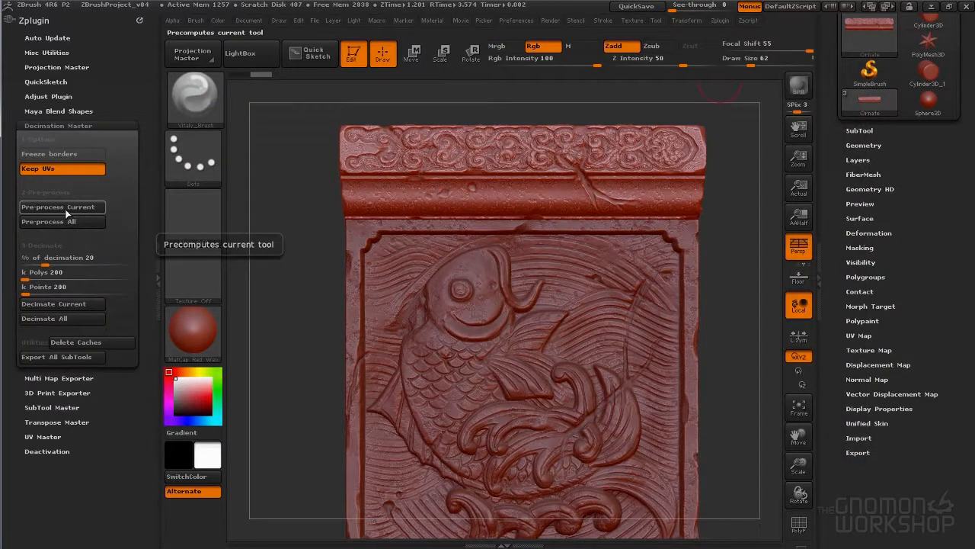
{"action": "left_click", "coordinate": [66, 210]}
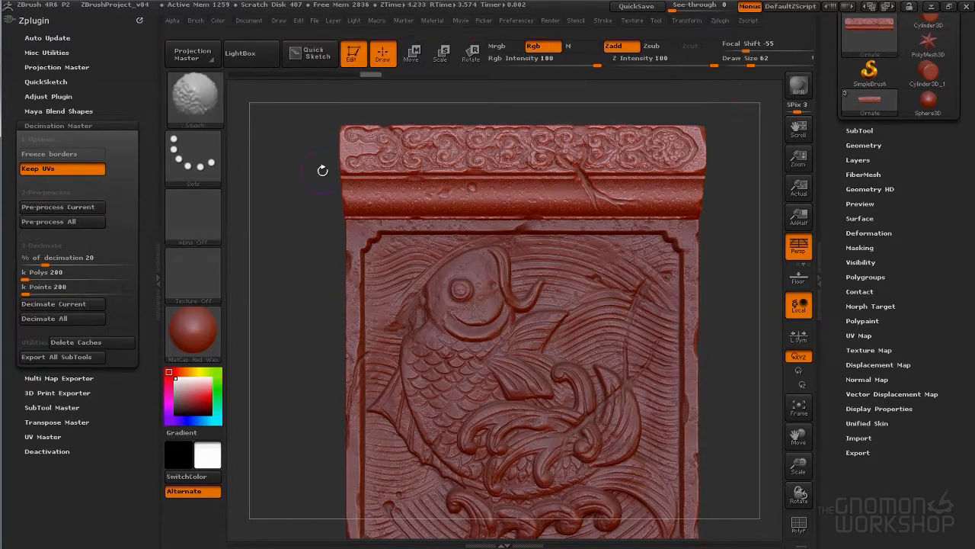
Select the fish wall subtool, pre-process it and decimate it at 20% with Decimation Master, checking its wireframe
{"action": "key", "text": "shift+f"}
{"action": "key", "text": "shift+f"}
{"action": "left_click", "coordinate": [427, 266], "text": "alt"}
{"action": "left_click_drag", "start_coordinate": [735, 373], "coordinate": [723, 278], "text": "alt"}
{"action": "key", "text": "shift+f"}
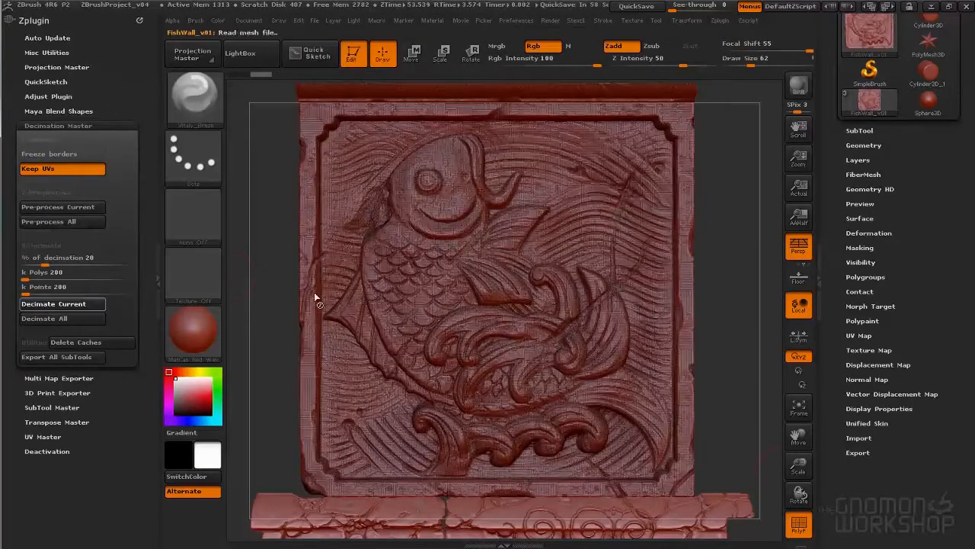
{"action": "left_click", "coordinate": [55, 303]}
{"action": "left_click", "coordinate": [68, 208]}
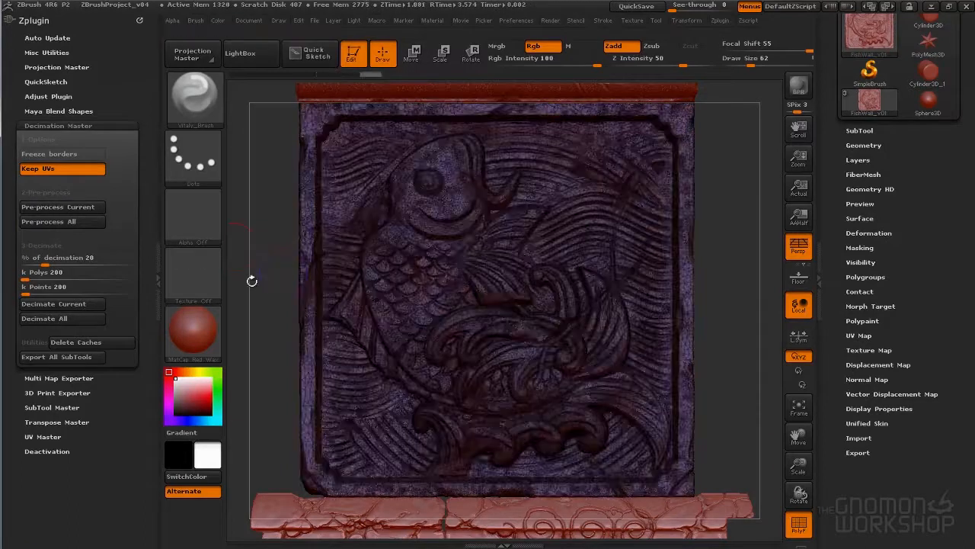
{"action": "mouse_move", "coordinate": [275, 257]}
{"action": "left_mouse_down"}
{"action": "mouse_move", "coordinate": [286, 243]}
{"action": "mouse_move", "coordinate": [270, 244]}
{"action": "left_mouse_up"}
{"action": "key", "text": "shift+f"}
{"action": "key", "text": "shift+f"}
{"action": "right_click_drag", "start_coordinate": [270, 243], "coordinate": [276, 217], "text": "ctrl"}
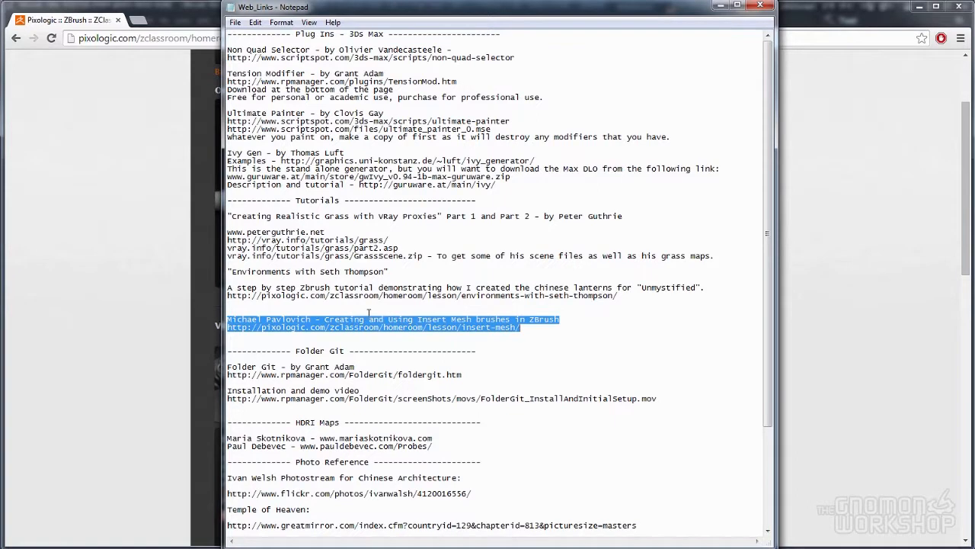
Switch to the browser and look through the Insert Mesh video lessons on the Pixologic ZClassroom page
{"action": "left_click", "coordinate": [796, 327]}
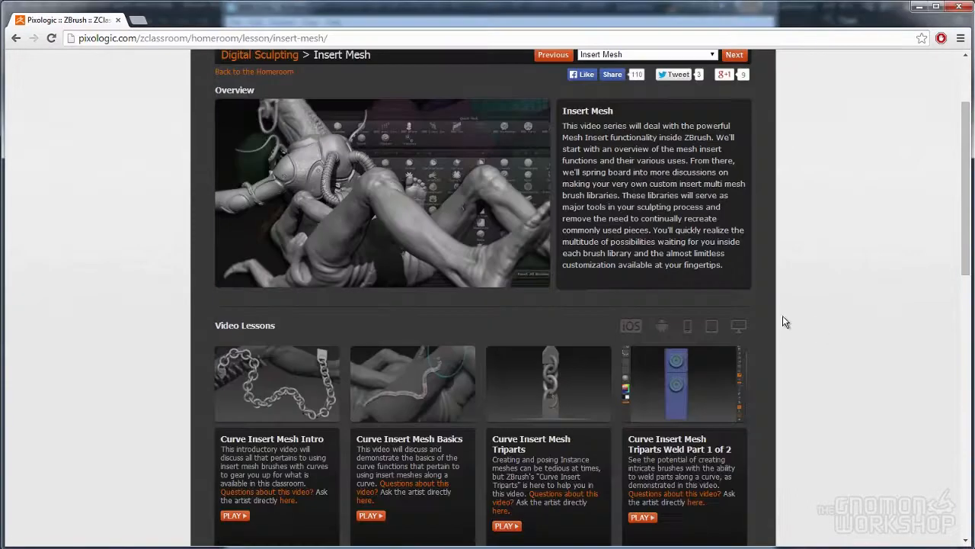
{"action": "left_click_drag", "start_coordinate": [961, 233], "coordinate": [929, 313]}
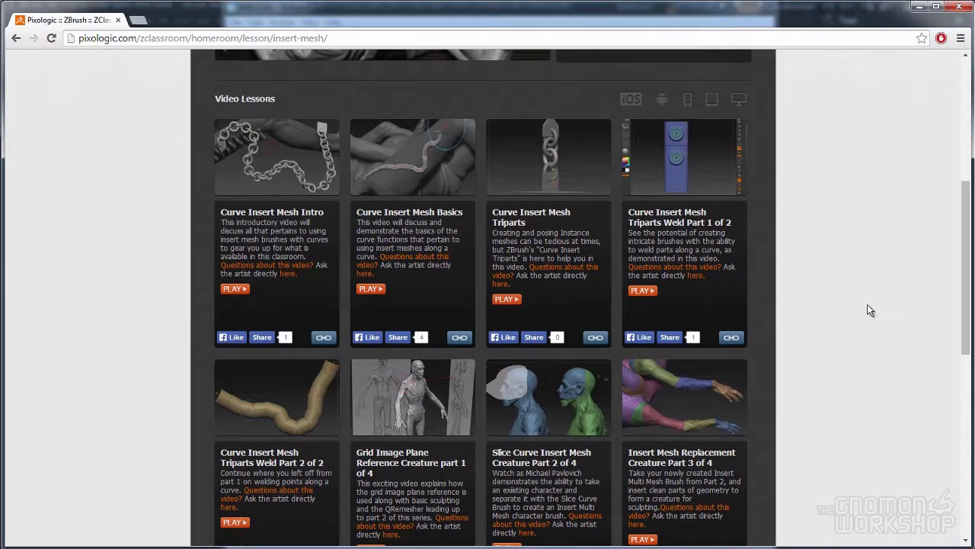
{"action": "mouse_move", "coordinate": [971, 307]}
{"action": "left_mouse_down"}
{"action": "mouse_move", "coordinate": [962, 341]}
{"action": "mouse_move", "coordinate": [961, 323]}
{"action": "left_mouse_up"}
{"action": "left_click", "coordinate": [925, 7]}
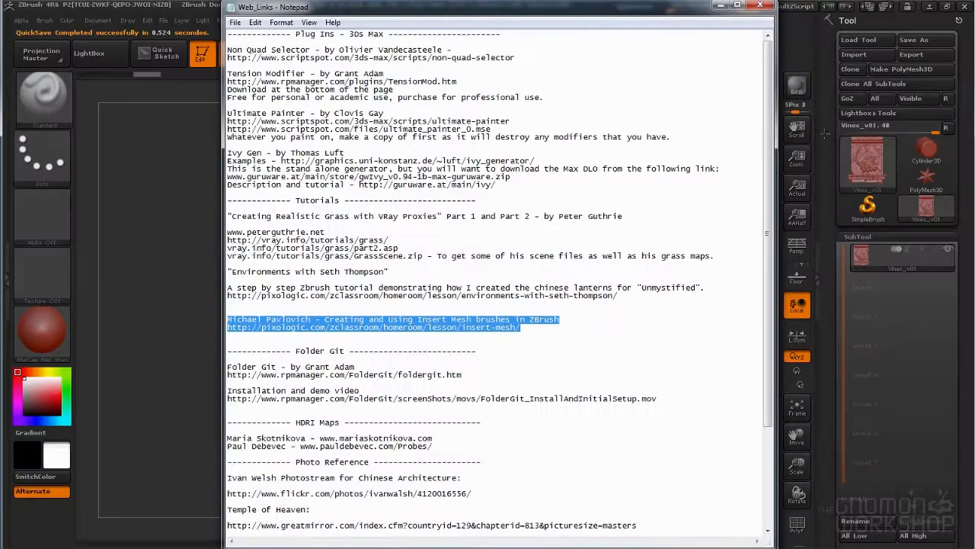
Return to ZBrush and examine the Vines_v01 wall's wireframe and the surface of its base
{"action": "left_click", "coordinate": [199, 237]}
{"action": "mouse_move", "coordinate": [660, 310]}
{"action": "left_mouse_down"}
{"action": "mouse_move", "coordinate": [614, 320]}
{"action": "mouse_move", "coordinate": [666, 327]}
{"action": "mouse_move", "coordinate": [653, 331]}
{"action": "mouse_move", "coordinate": [668, 311]}
{"action": "left_mouse_up"}
{"action": "key", "text": "shift+f"}
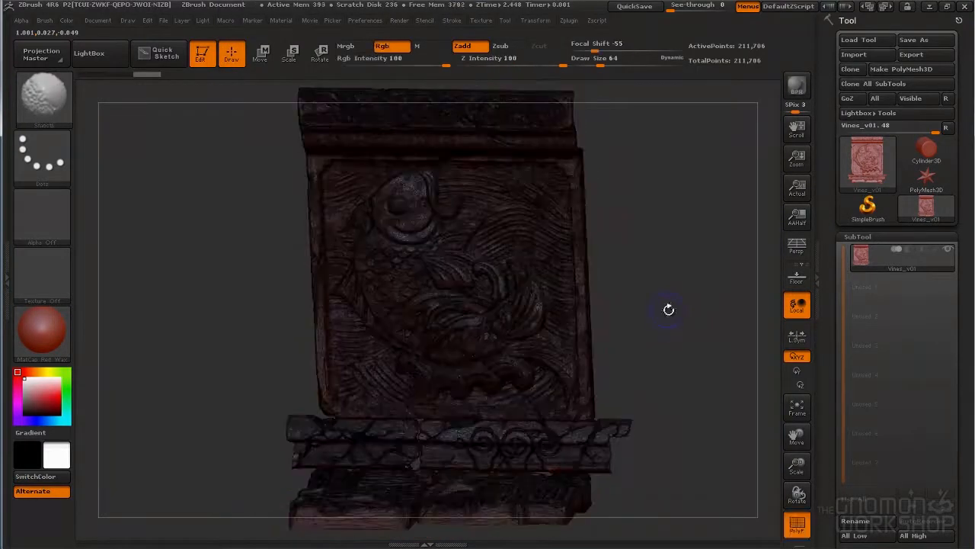
{"action": "key", "text": "shift+f"}
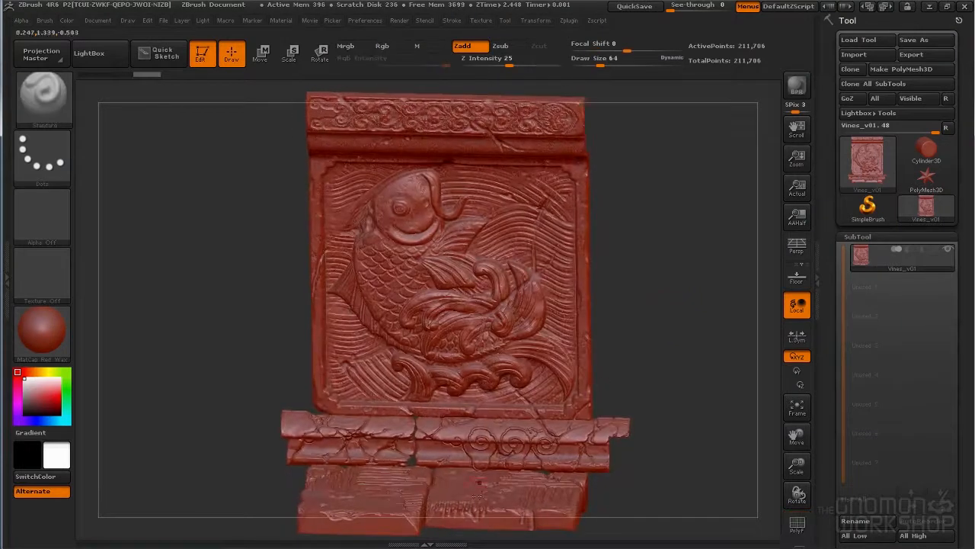
{"action": "mouse_move", "coordinate": [696, 358]}
{"action": "left_mouse_down"}
{"action": "mouse_move", "coordinate": [688, 298]}
{"action": "mouse_move", "coordinate": [712, 289]}
{"action": "left_mouse_up"}
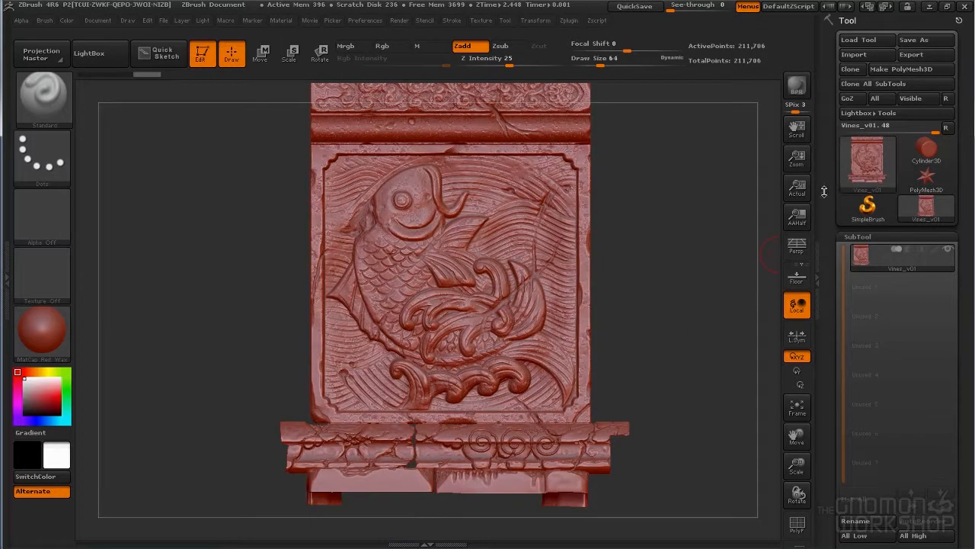
Switch to the PolyMesh3D star and load PolyCube.ZTL in its place from LightBox's ImagePlane folder
{"action": "left_click", "coordinate": [849, 237]}
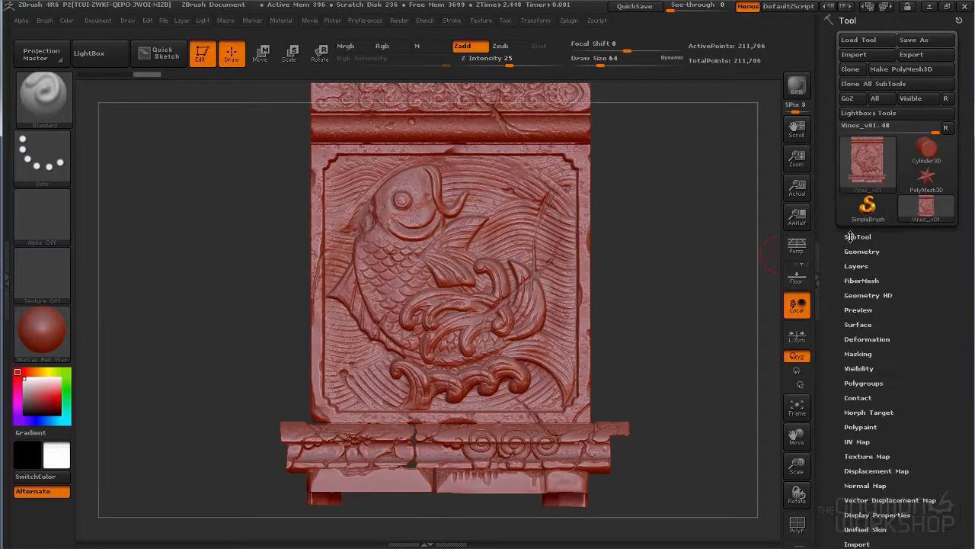
{"action": "left_click", "coordinate": [923, 179]}
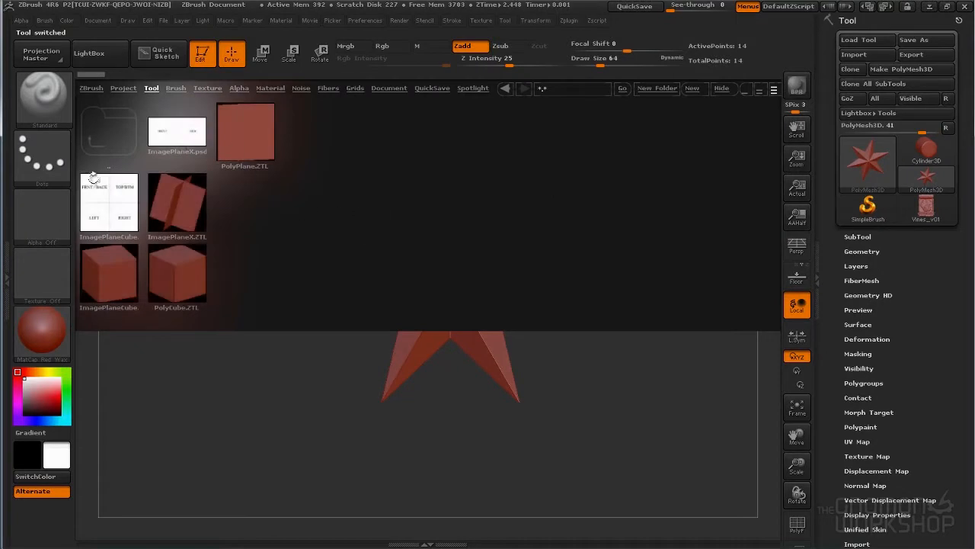
{"action": "left_click", "coordinate": [103, 146]}
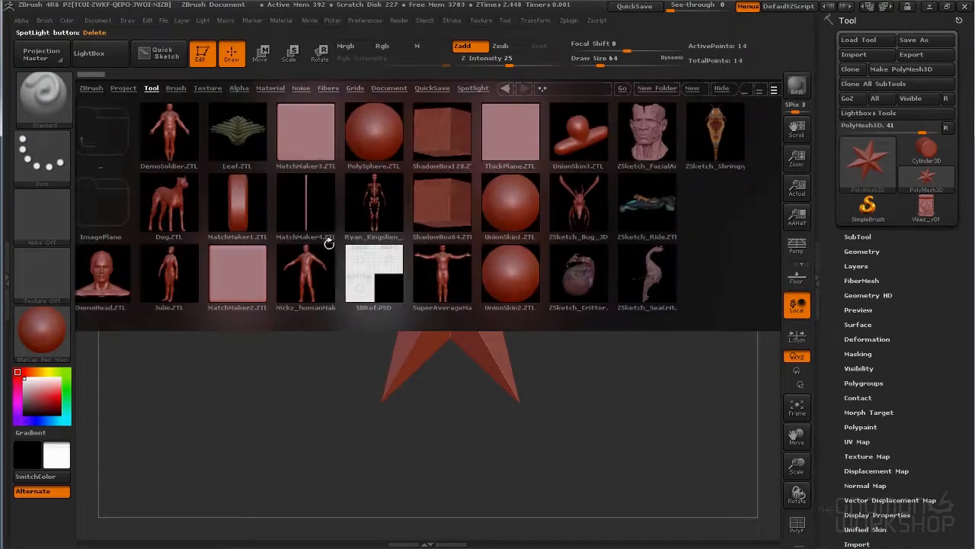
{"action": "left_click", "coordinate": [107, 206]}
{"action": "double_click", "coordinate": [174, 278]}
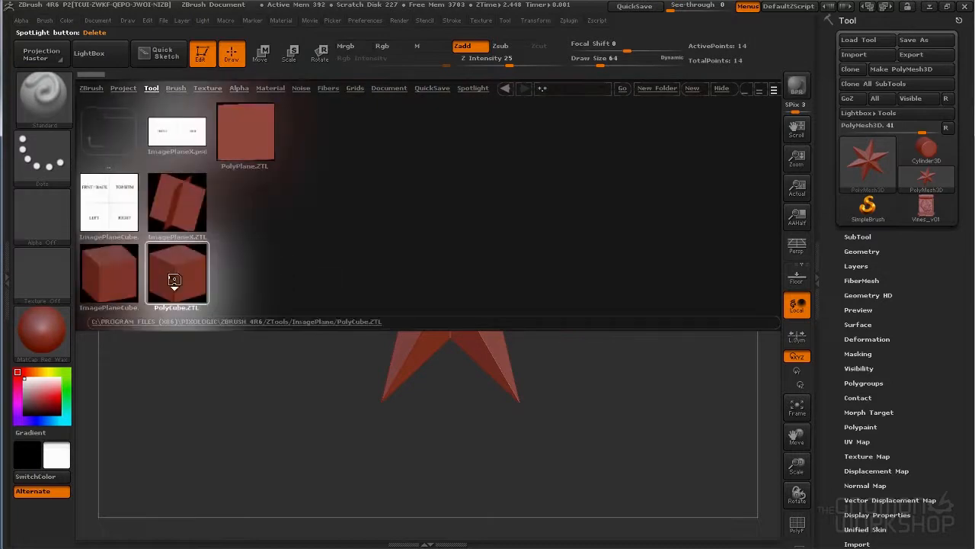
{"action": "left_click", "coordinate": [722, 89]}
Lower the cube to subdivision level 1 and delete its higher subdivision levels
{"action": "left_click", "coordinate": [860, 282]}
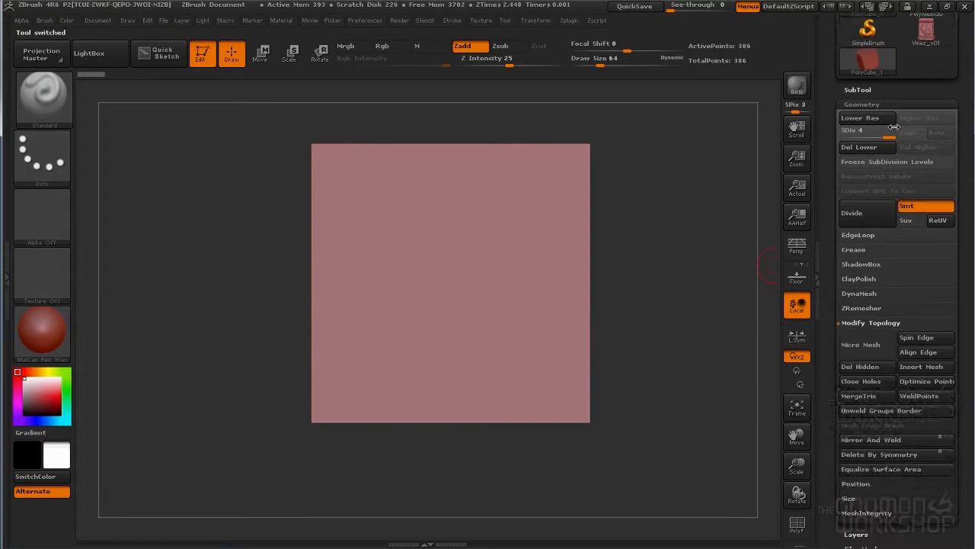
{"action": "left_click_drag", "start_coordinate": [705, 303], "coordinate": [701, 305]}
{"action": "key", "text": "shift+f"}
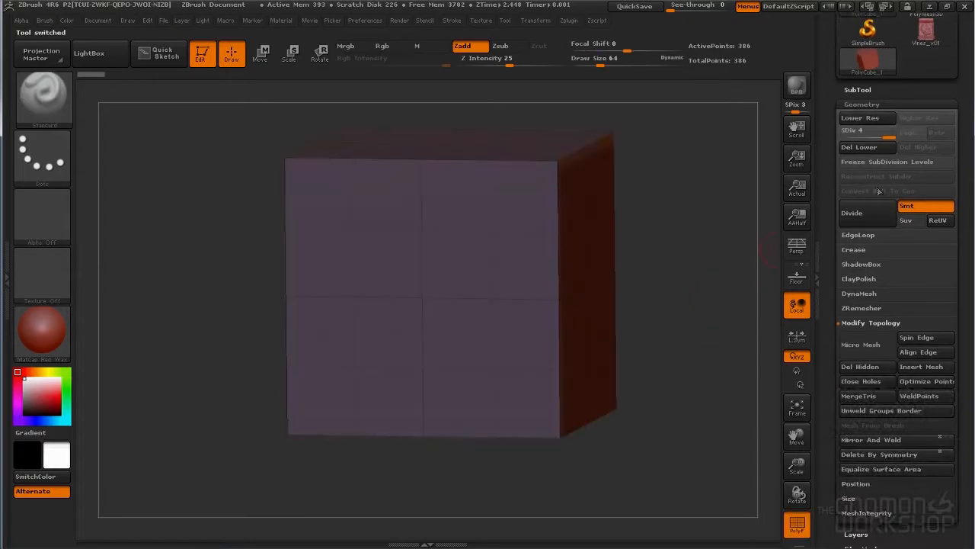
{"action": "left_click_drag", "start_coordinate": [874, 139], "coordinate": [841, 139]}
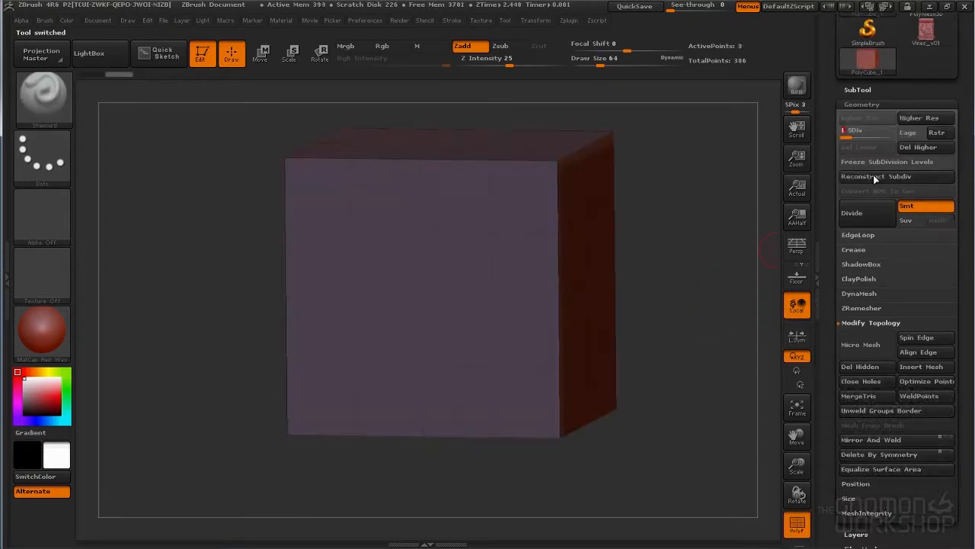
{"action": "left_click", "coordinate": [912, 151]}
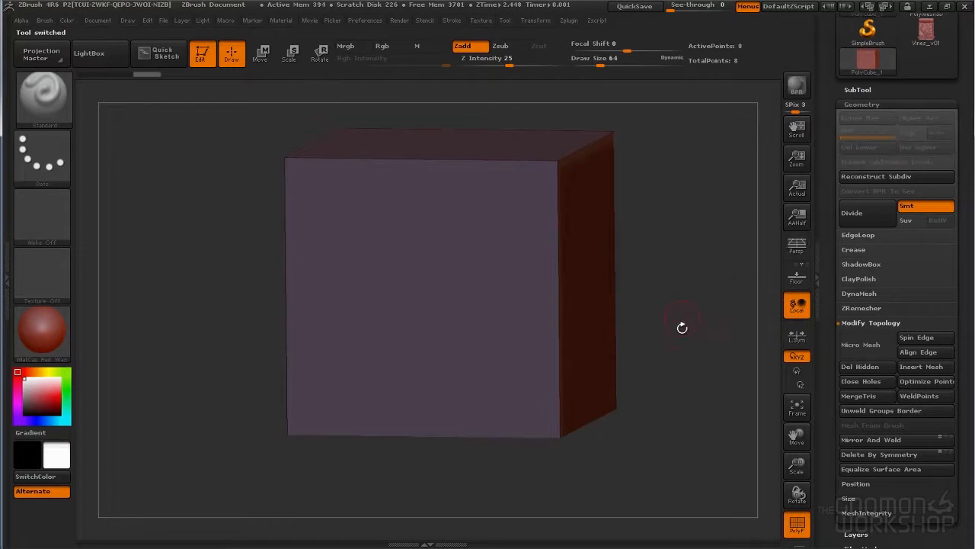
Divide the cube once with smoothing and mask its upper half into a separate polygroup
{"action": "key", "text": "ctrl+d"}
{"action": "mouse_move", "coordinate": [681, 328]}
{"action": "left_mouse_down"}
{"action": "mouse_move", "coordinate": [658, 381]}
{"action": "mouse_move", "coordinate": [673, 331]}
{"action": "left_mouse_up"}
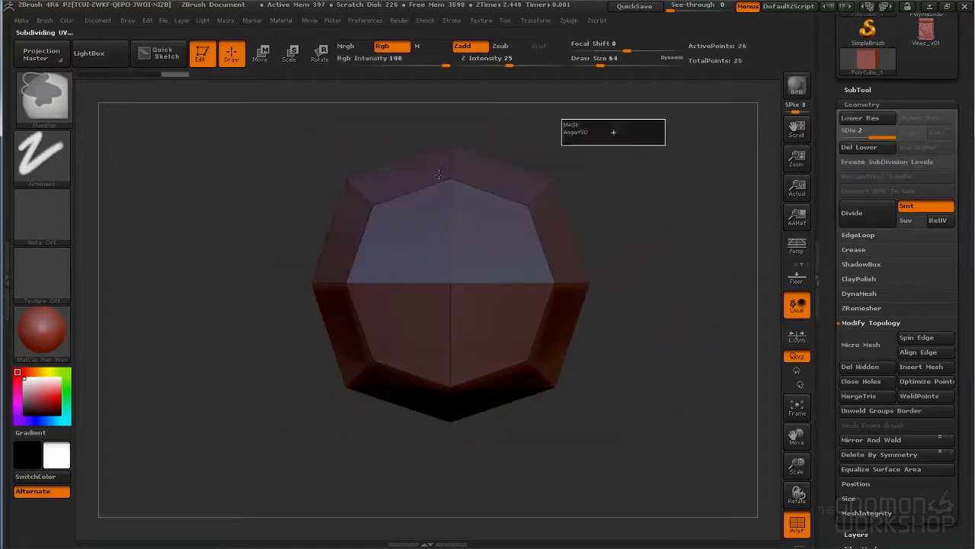
{"action": "key", "text": "ctrl+a"}
{"action": "key", "text": "ctrl+shift+a"}
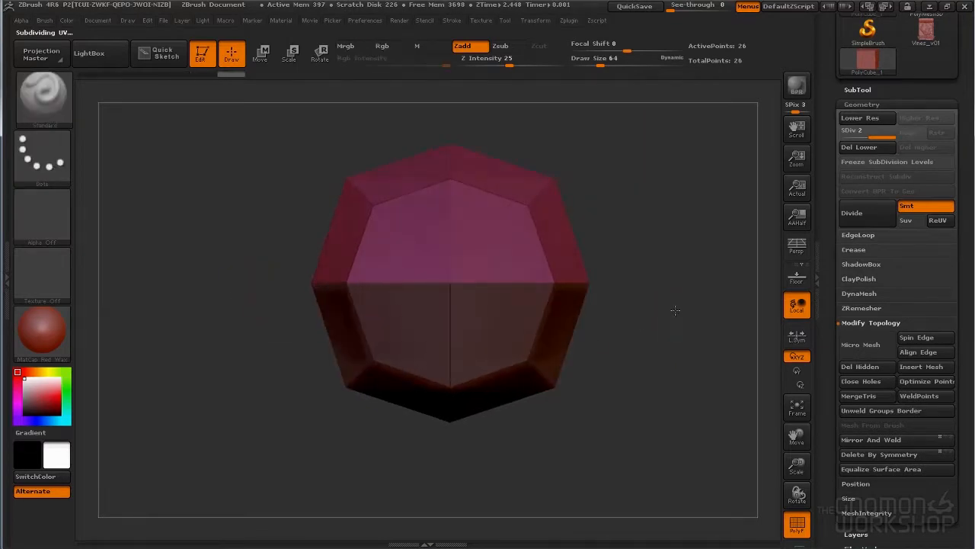
Isolate the upper half of the rounded cube, delete its lower subdivision level and delete the hidden half
{"action": "key", "text": "ctrl+shift"}
{"action": "left_click_drag", "start_coordinate": [663, 275], "coordinate": [666, 314]}
{"action": "left_click", "coordinate": [869, 149]}
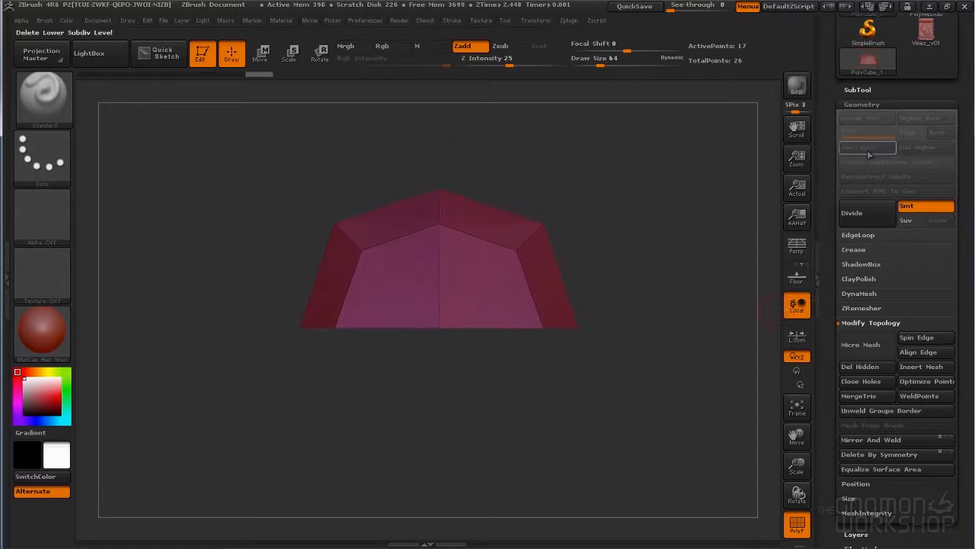
{"action": "left_click", "coordinate": [858, 381]}
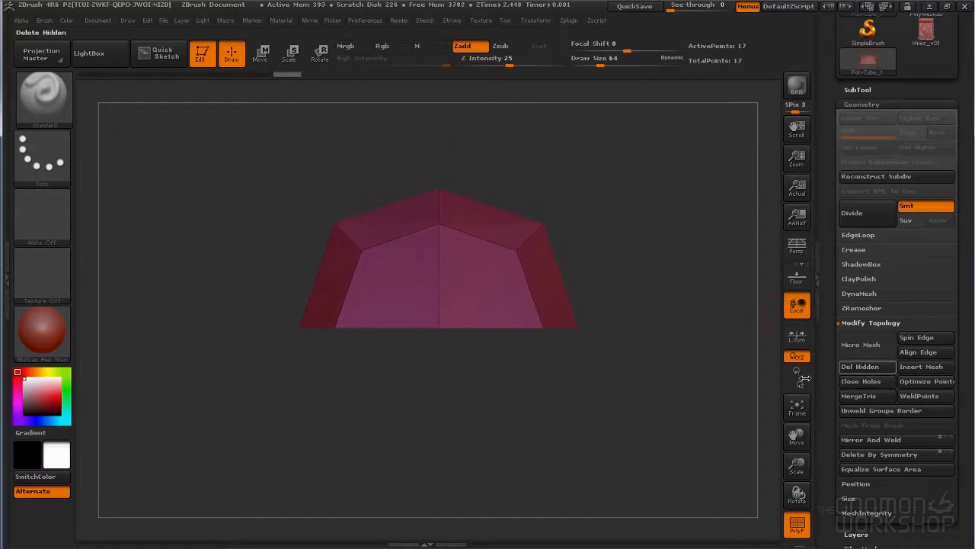
Slice a thin horizontal band along the half dome's open lower edge with SliceCurve
{"action": "key", "text": "ctrl"}
{"action": "key", "text": "ctrl"}
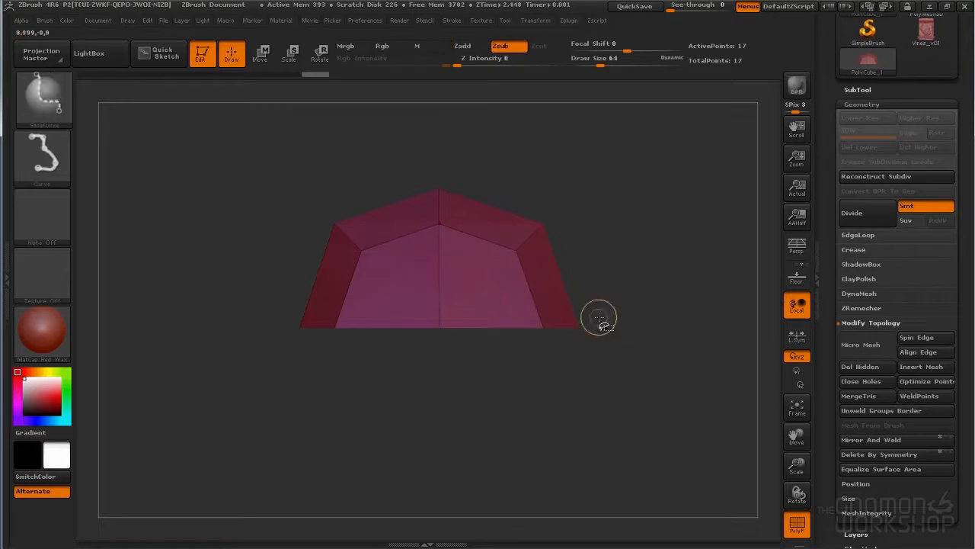
{"action": "key", "text": "ctrl+shift"}
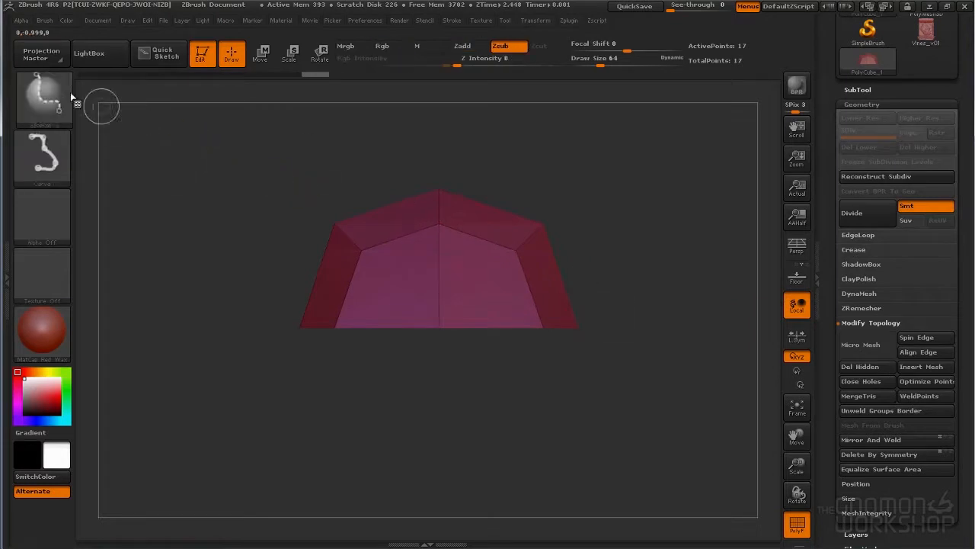
{"action": "left_click", "coordinate": [43, 97], "text": "ctrl+shift"}
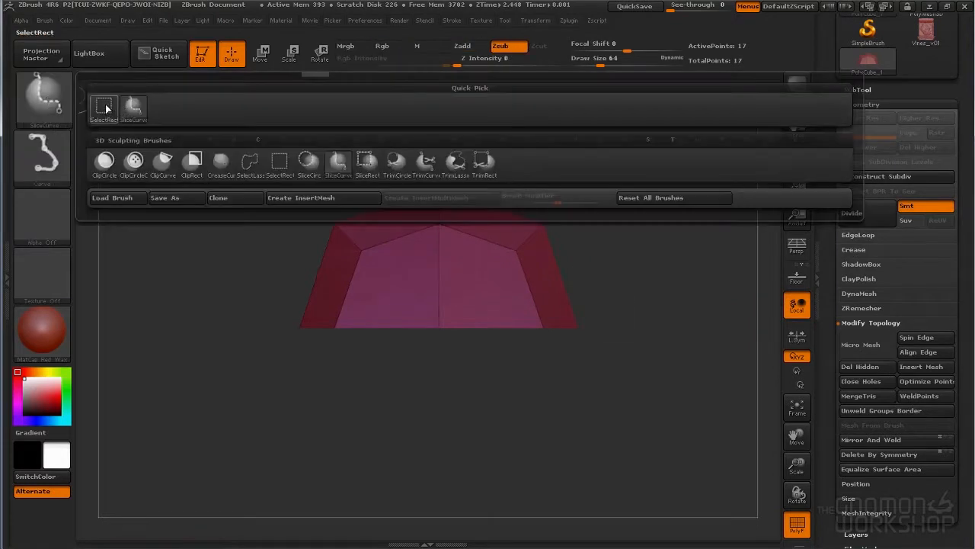
{"action": "mouse_move", "coordinate": [105, 108]}
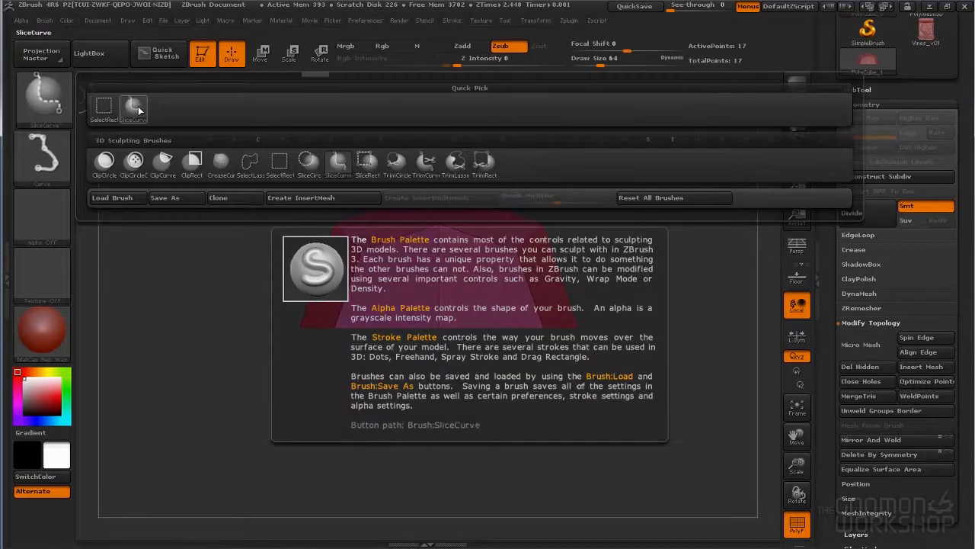
{"action": "left_click", "coordinate": [354, 174]}
{"action": "left_click_drag", "start_coordinate": [605, 313], "coordinate": [281, 311], "text": "ctrl+shift"}
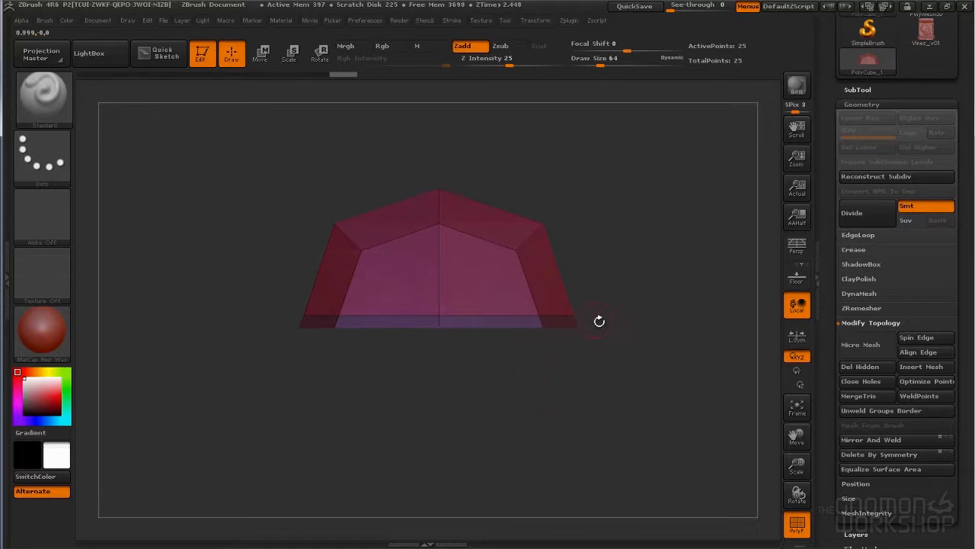
Mask everything above the open bottom edge and move that edge straight down to lengthen the dome into a long body
{"action": "mouse_move", "coordinate": [637, 155]}
{"action": "left_mouse_down", "text": "ctrl"}
{"action": "mouse_move", "coordinate": [239, 305]}
{"action": "mouse_move", "coordinate": [239, 314]}
{"action": "left_mouse_up", "text": "ctrl"}
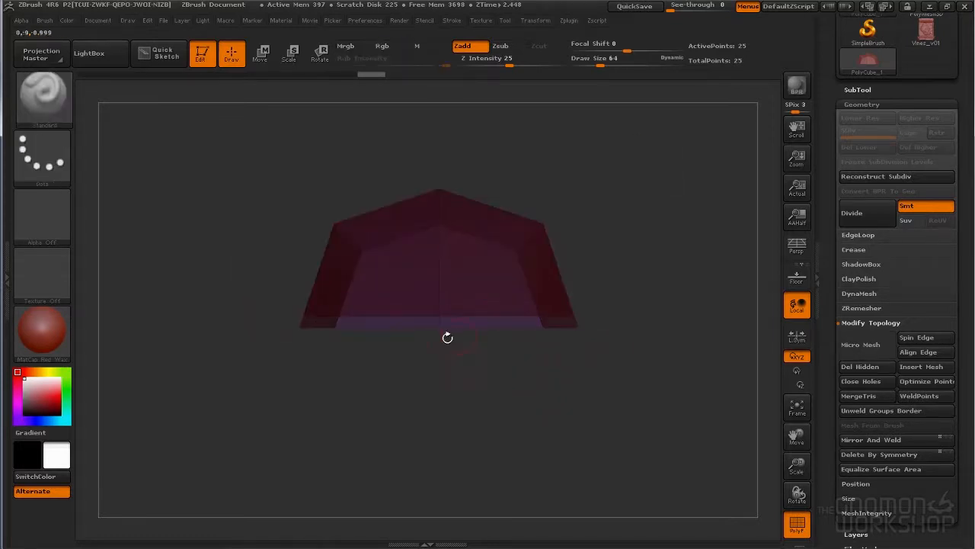
{"action": "key", "text": "w"}
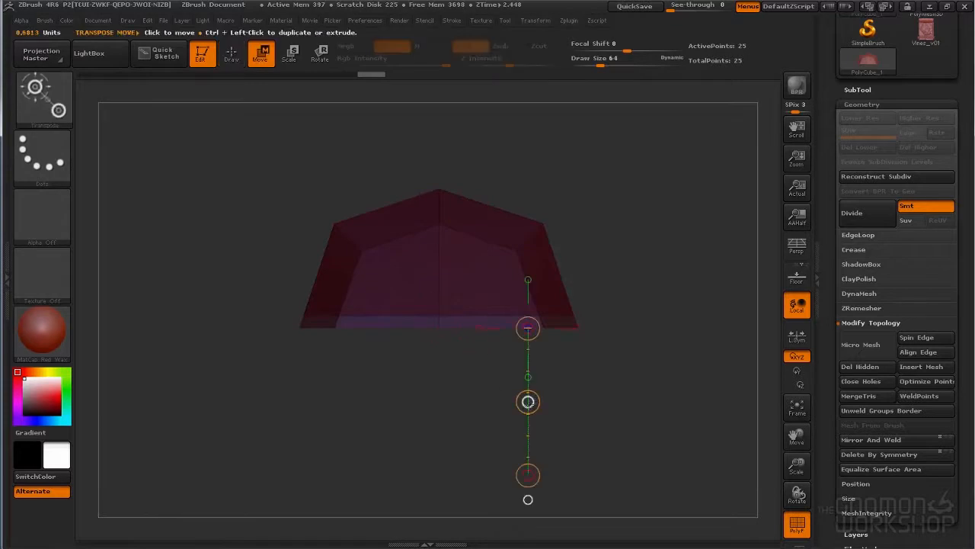
{"action": "left_click_drag", "start_coordinate": [528, 402], "coordinate": [528, 506]}
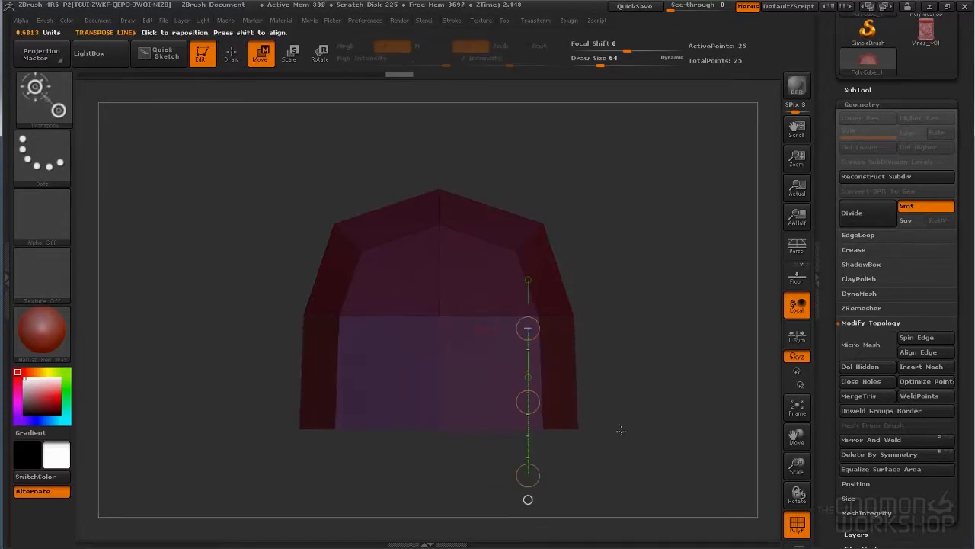
{"action": "right_click_drag", "start_coordinate": [669, 389], "coordinate": [635, 390], "text": "ctrl"}
{"action": "right_click_drag", "start_coordinate": [630, 347], "coordinate": [639, 288], "text": "alt"}
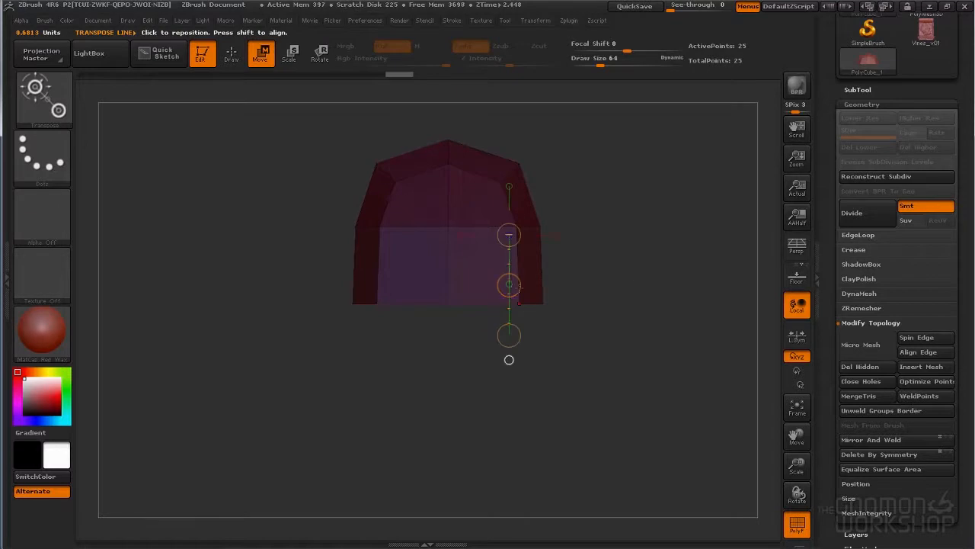
{"action": "left_click_drag", "start_coordinate": [509, 285], "coordinate": [500, 420]}
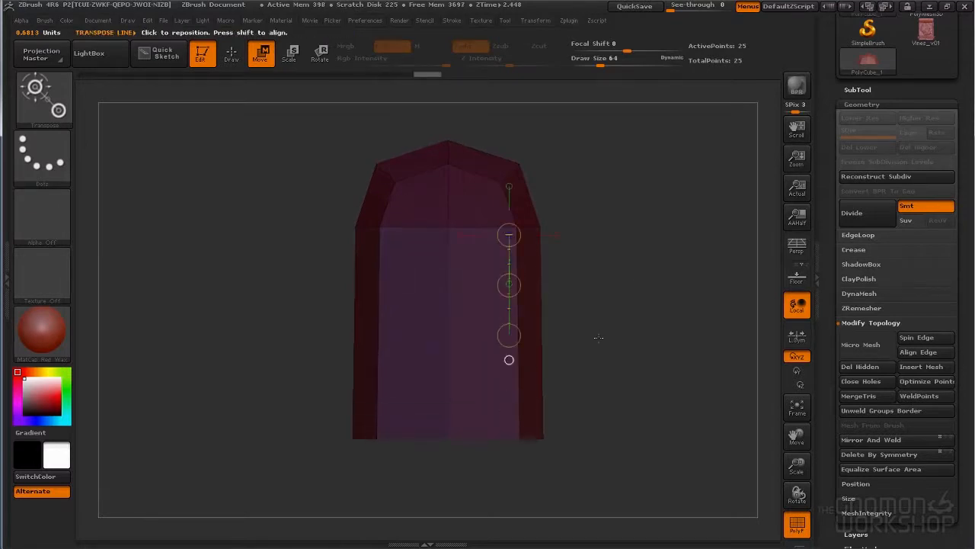
Slice the lengthened lower body horizontally across its middle with SliceCurve
{"action": "key", "text": "ctrl+shift"}
{"action": "left_click_drag", "start_coordinate": [607, 336], "coordinate": [294, 338], "text": "ctrl+shift"}
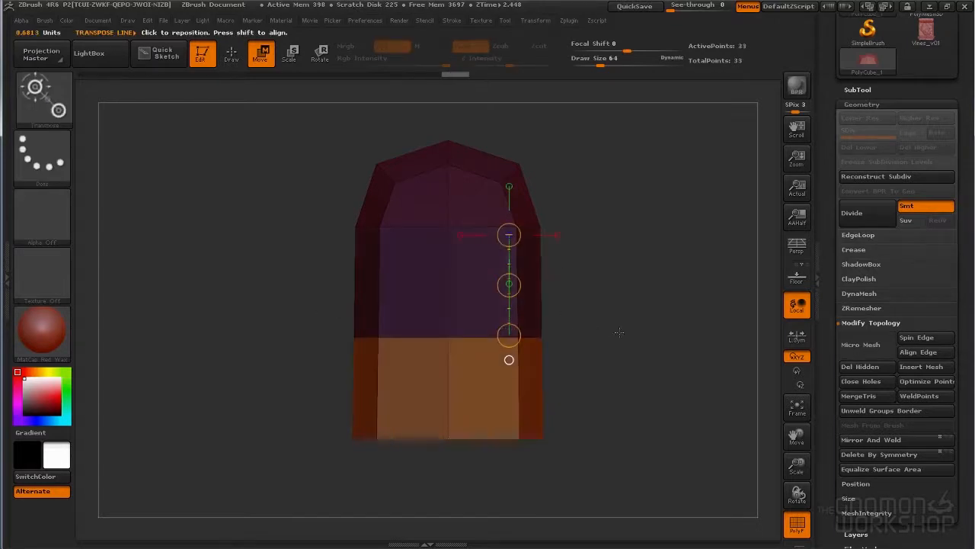
Clear the mask, flip the sliced body so its capped end points down, and switch to the Standard brush
{"action": "left_click_drag", "start_coordinate": [635, 325], "coordinate": [634, 362], "text": "alt"}
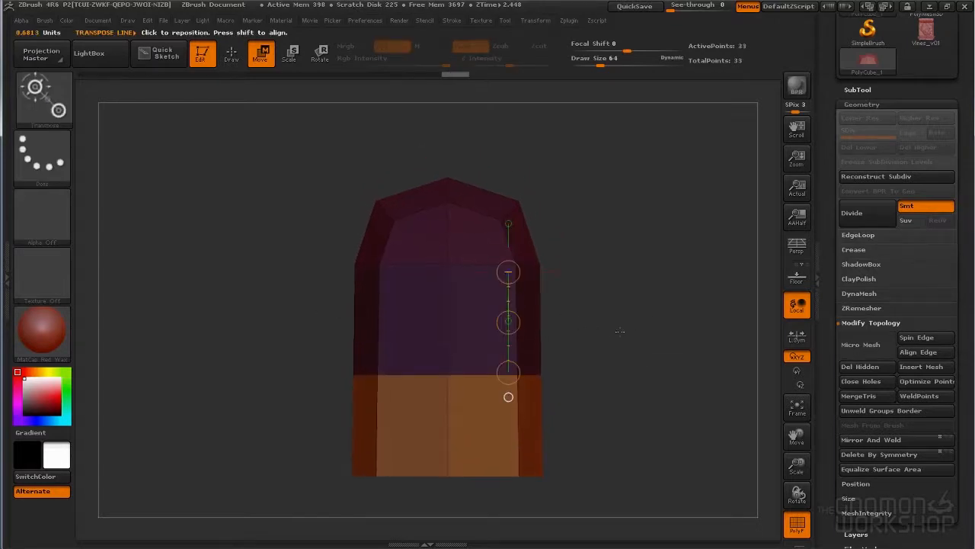
{"action": "left_click_drag", "start_coordinate": [621, 303], "coordinate": [636, 297], "text": "ctrl"}
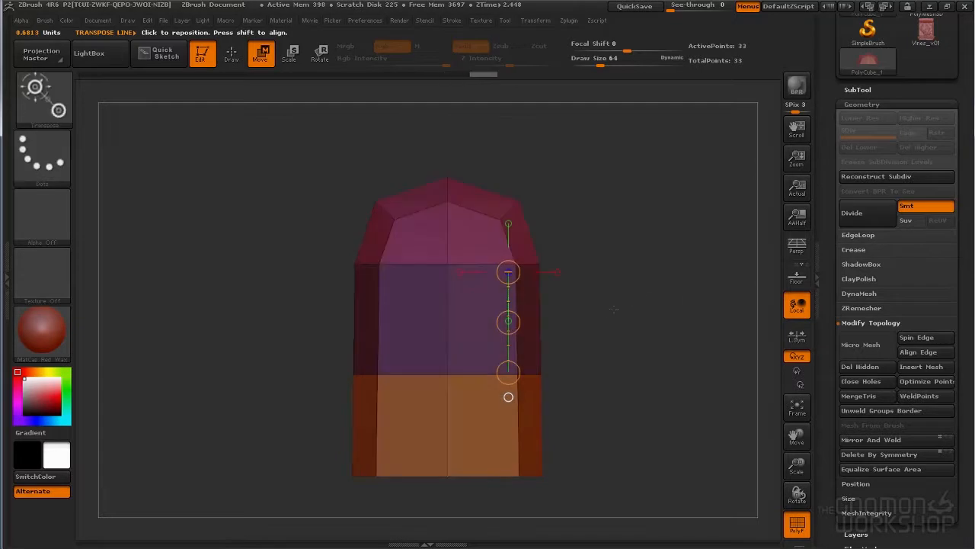
{"action": "left_click_drag", "start_coordinate": [631, 172], "coordinate": [617, 416]}
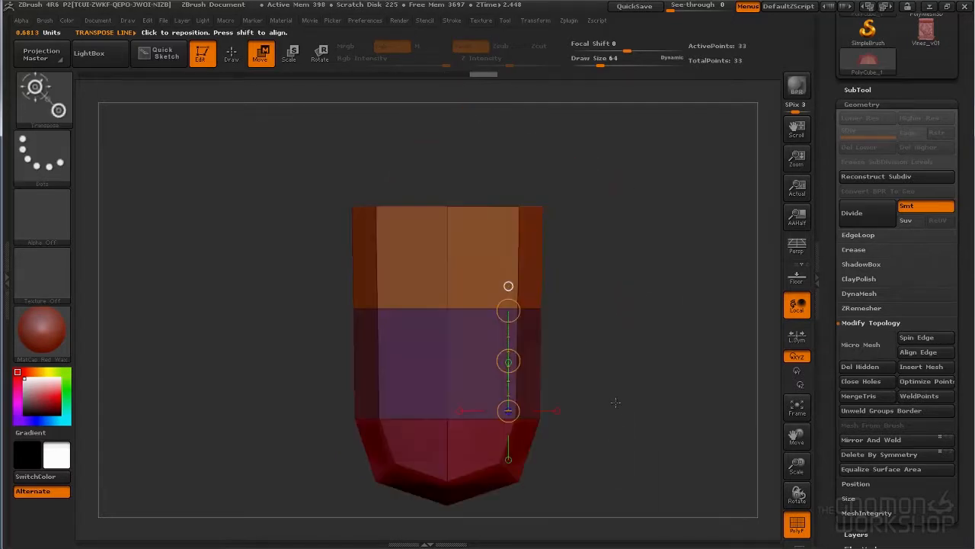
{"action": "key", "text": "b"}
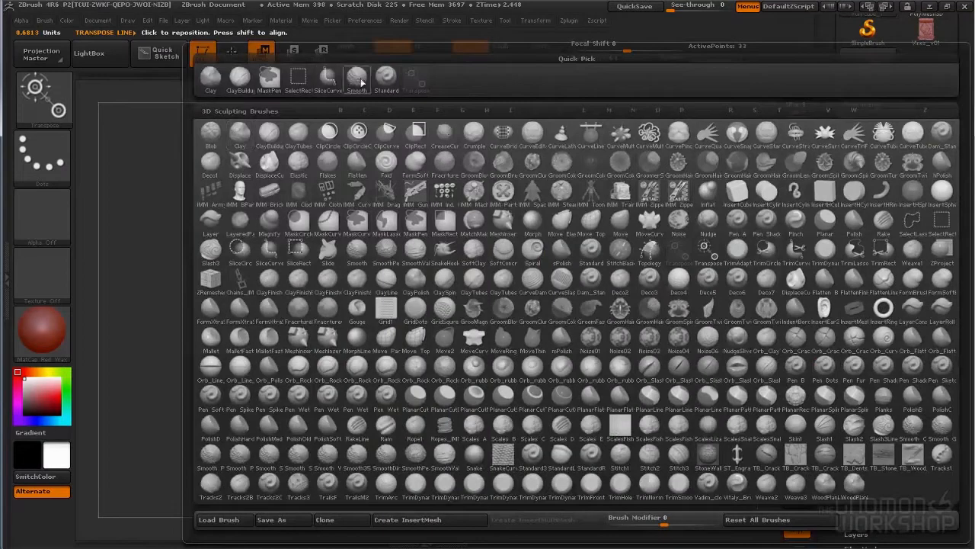
{"action": "left_click", "coordinate": [386, 76]}
{"action": "mouse_move", "coordinate": [632, 327]}
{"action": "left_mouse_down"}
{"action": "mouse_move", "coordinate": [618, 256]}
{"action": "mouse_move", "coordinate": [620, 279]}
{"action": "left_mouse_up"}
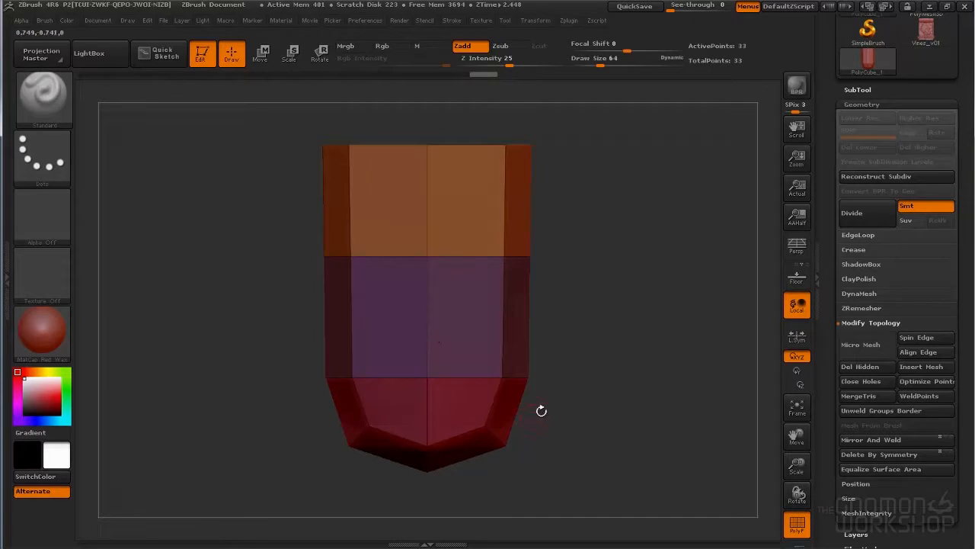
Create a new InsertMesh brush from the three-part capped body
{"action": "key", "text": "b"}
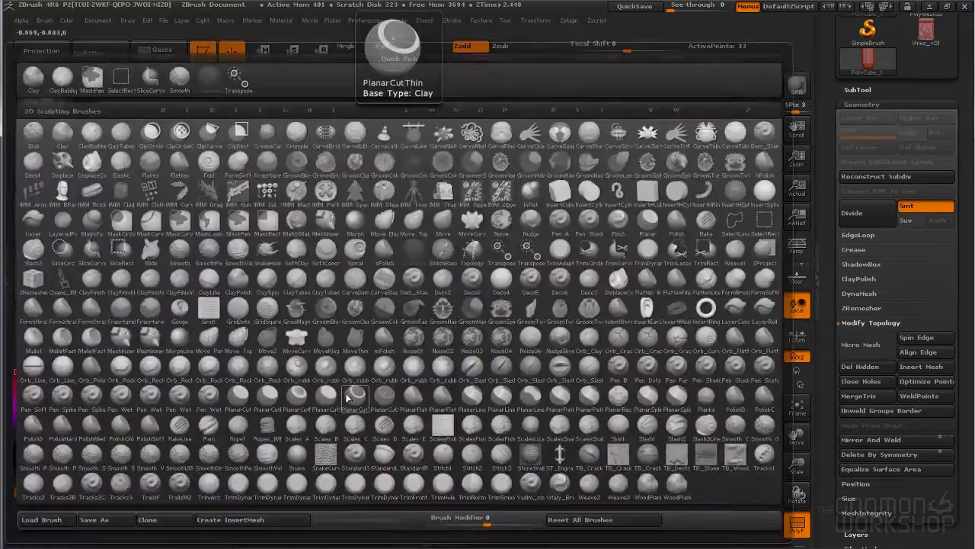
{"action": "left_click", "coordinate": [242, 524]}
{"action": "left_click", "coordinate": [414, 190]}
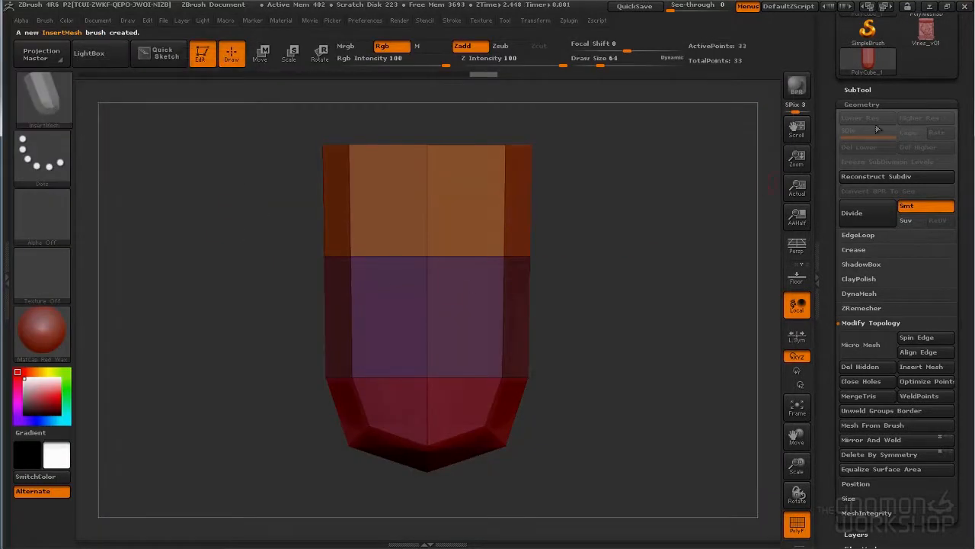
Switch to the Vines_v01 wall tool, duplicate its subtool and make the lower copy active
{"action": "left_click", "coordinate": [857, 90]}
{"action": "left_click_drag", "start_coordinate": [841, 69], "coordinate": [841, 153]}
{"action": "left_click", "coordinate": [926, 95]}
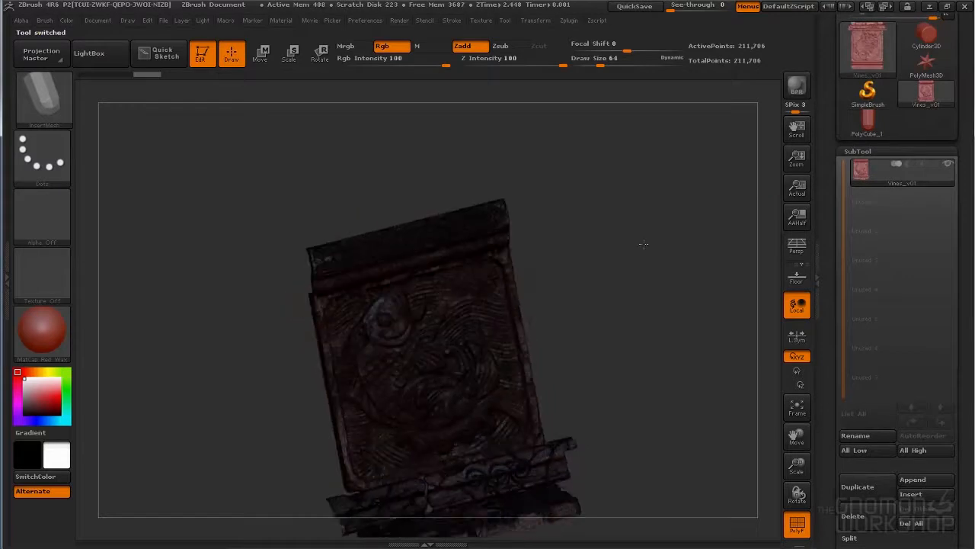
{"action": "mouse_move", "coordinate": [630, 314]}
{"action": "left_mouse_down"}
{"action": "mouse_move", "coordinate": [636, 342]}
{"action": "mouse_move", "coordinate": [654, 237]}
{"action": "mouse_move", "coordinate": [648, 268]}
{"action": "mouse_move", "coordinate": [675, 252]}
{"action": "mouse_move", "coordinate": [675, 287]}
{"action": "left_mouse_up"}
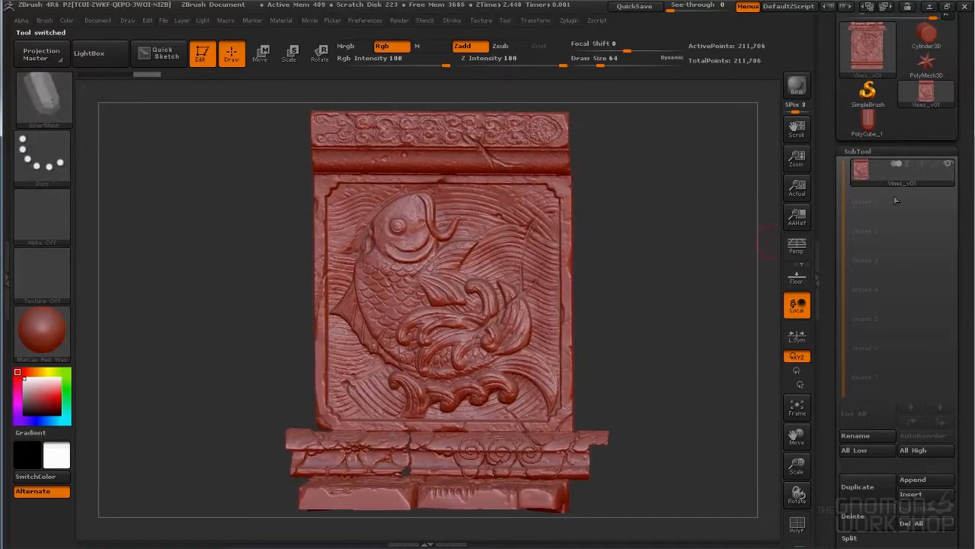
{"action": "left_click", "coordinate": [861, 482]}
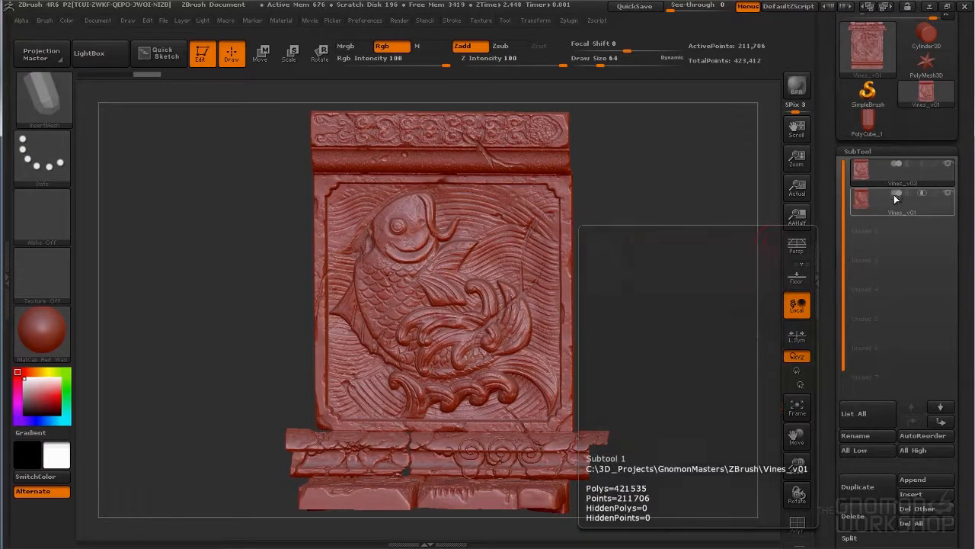
{"action": "left_click", "coordinate": [905, 205]}
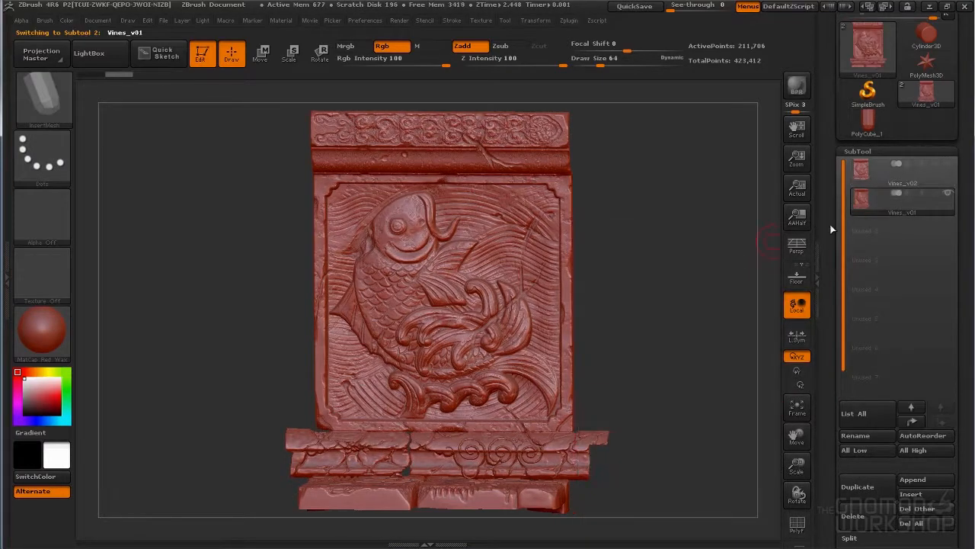
Try placing a single insert piece on the fish panel and undo it
{"action": "left_click_drag", "start_coordinate": [499, 293], "coordinate": [556, 324]}
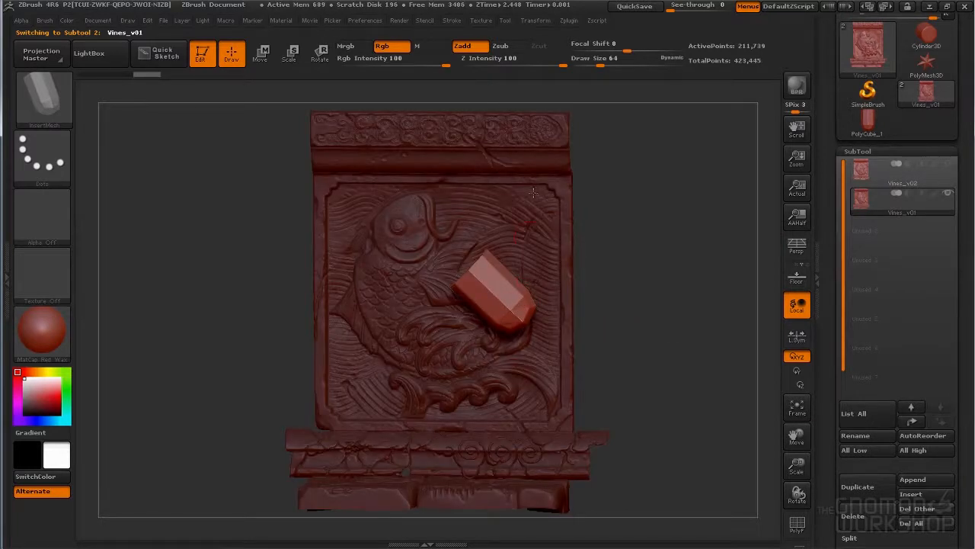
{"action": "key", "text": "ctrl+z"}
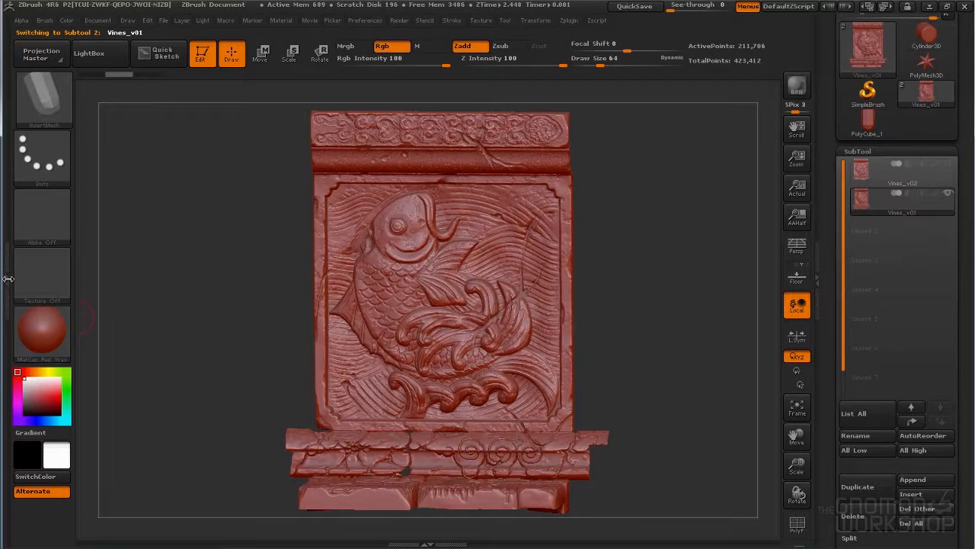
Turn on Curve Mode for the insert brush and run an S-shaped strand of pieces down the fish panel
{"action": "left_click", "coordinate": [5, 279]}
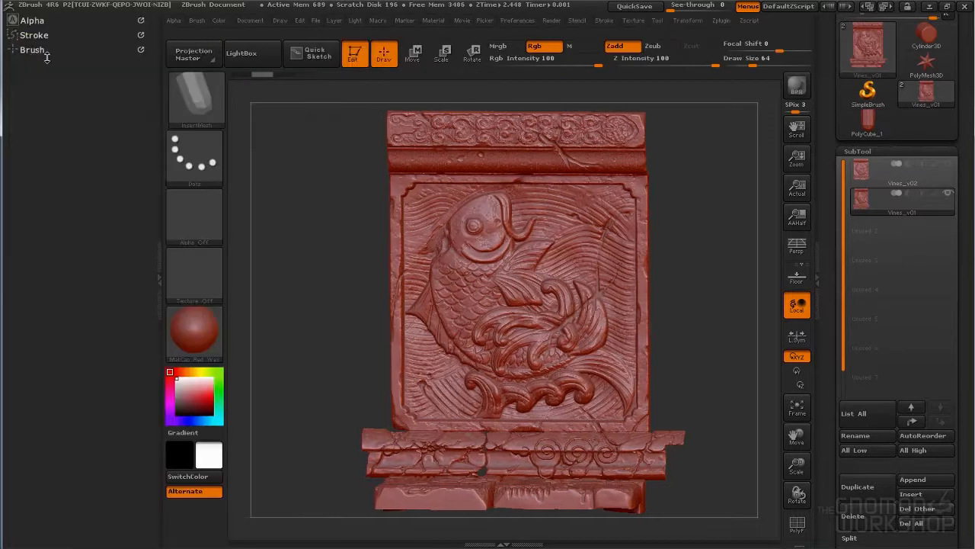
{"action": "left_click", "coordinate": [38, 35]}
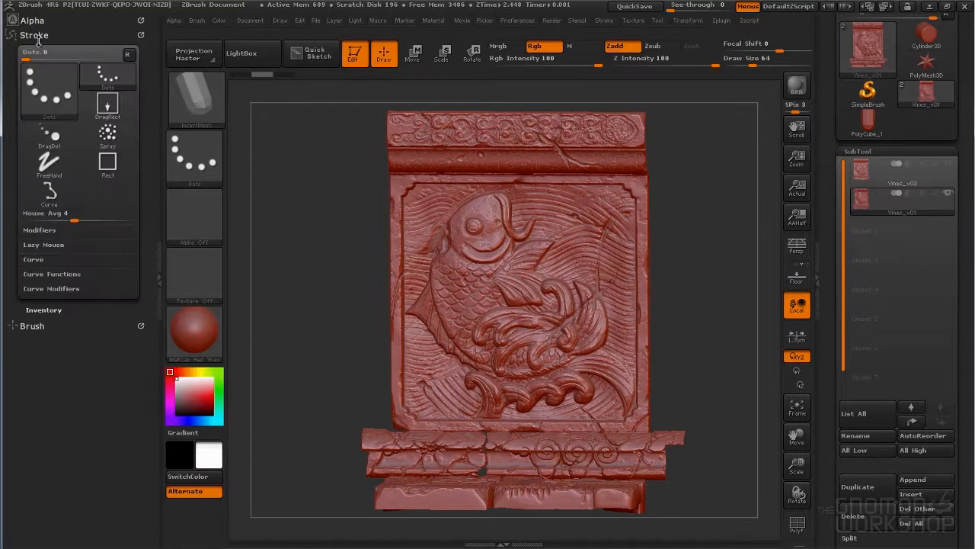
{"action": "left_click", "coordinate": [33, 259]}
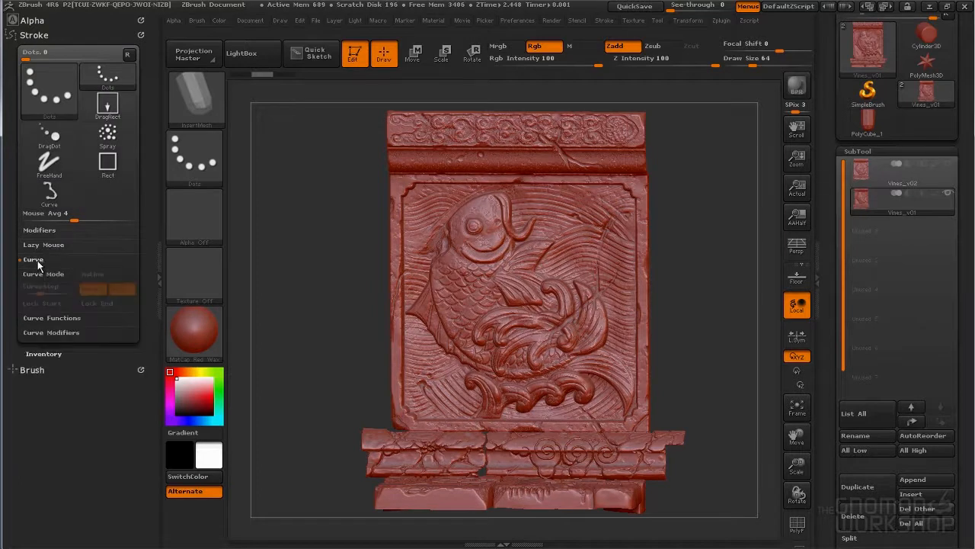
{"action": "left_click", "coordinate": [43, 273]}
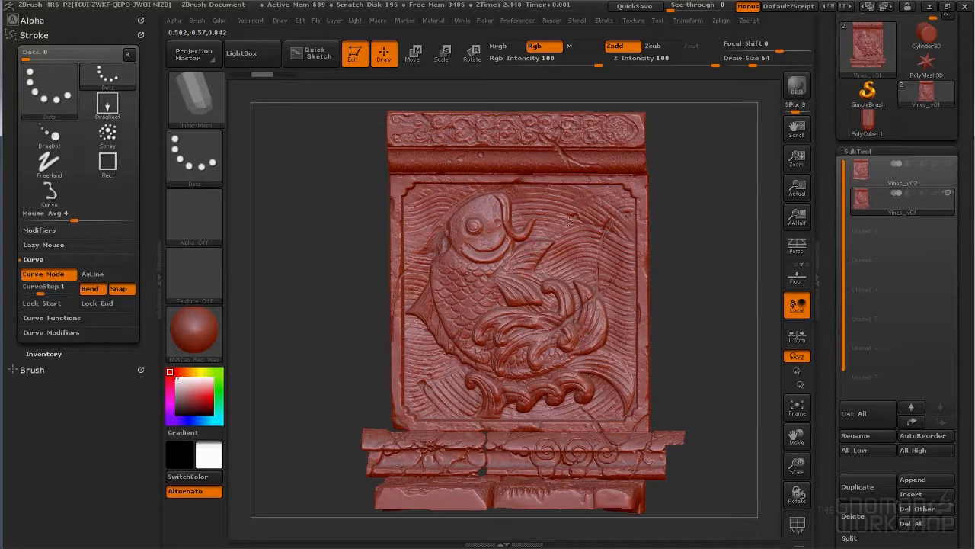
{"action": "left_click", "coordinate": [466, 375]}
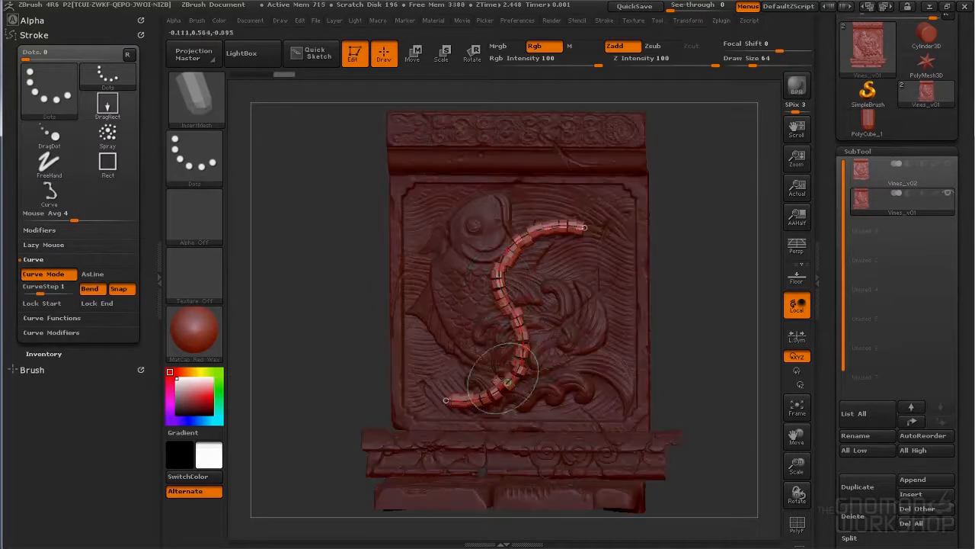
Enable Weld Points, set Curve Res to 3 and Max Bend Angle to 59, and lay a U-shaped strand across the panel
{"action": "left_click", "coordinate": [32, 369]}
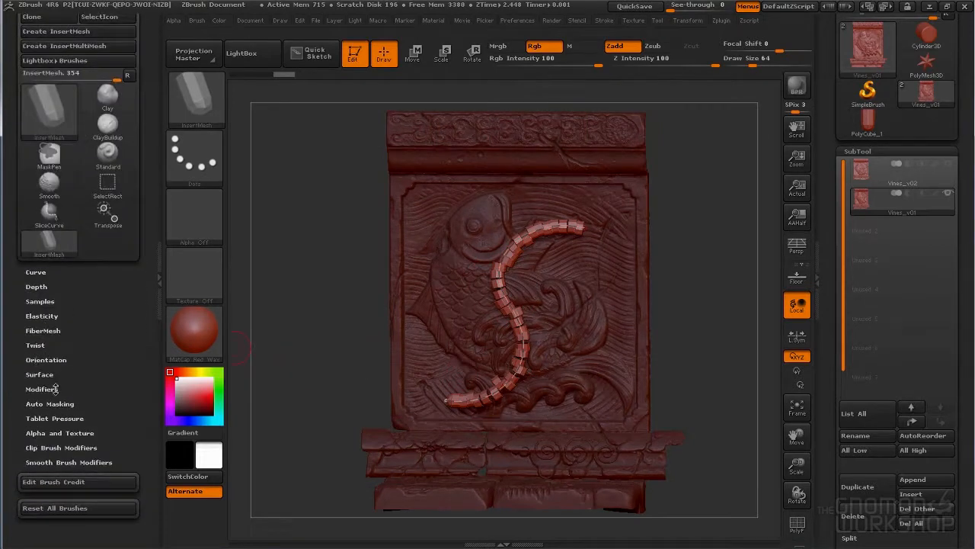
{"action": "left_click", "coordinate": [42, 389]}
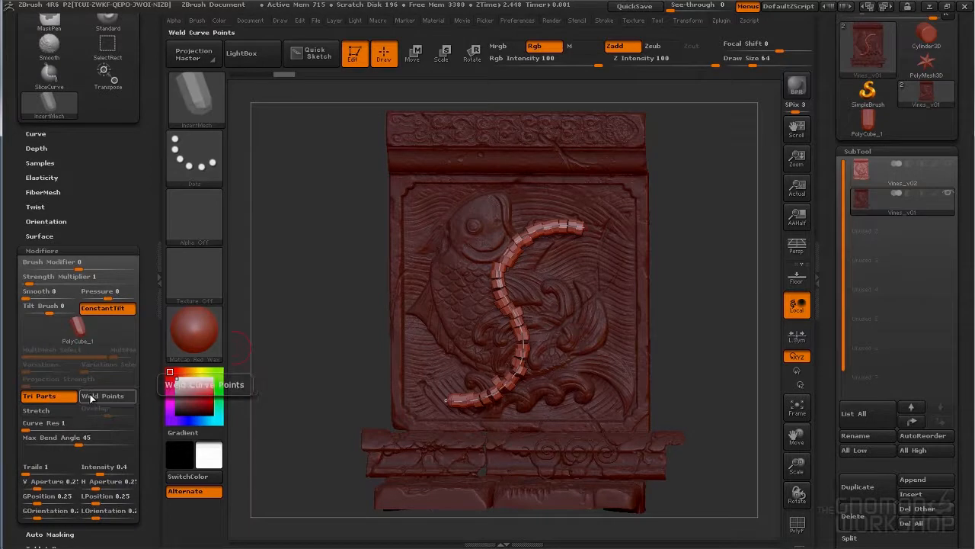
{"action": "left_click_drag", "start_coordinate": [28, 430], "coordinate": [92, 444]}
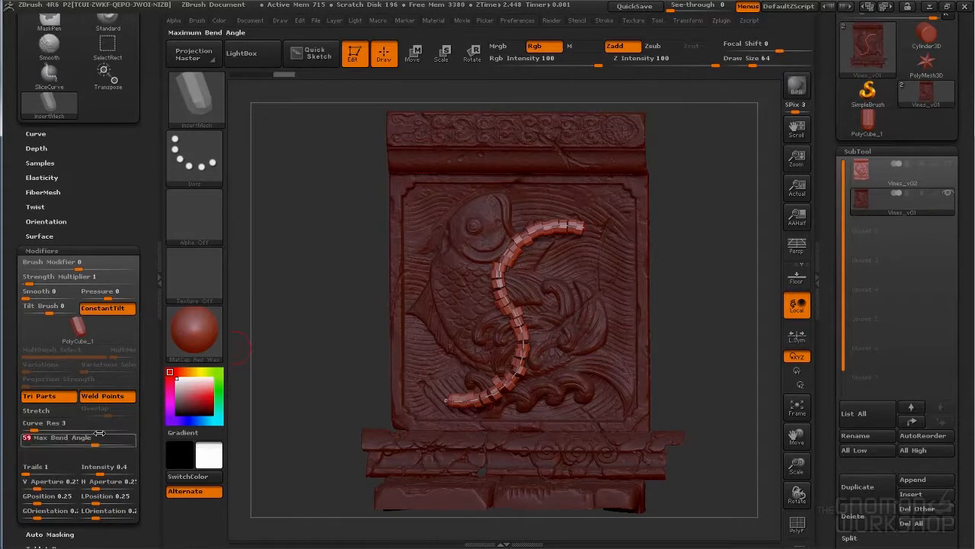
{"action": "left_click", "coordinate": [501, 288]}
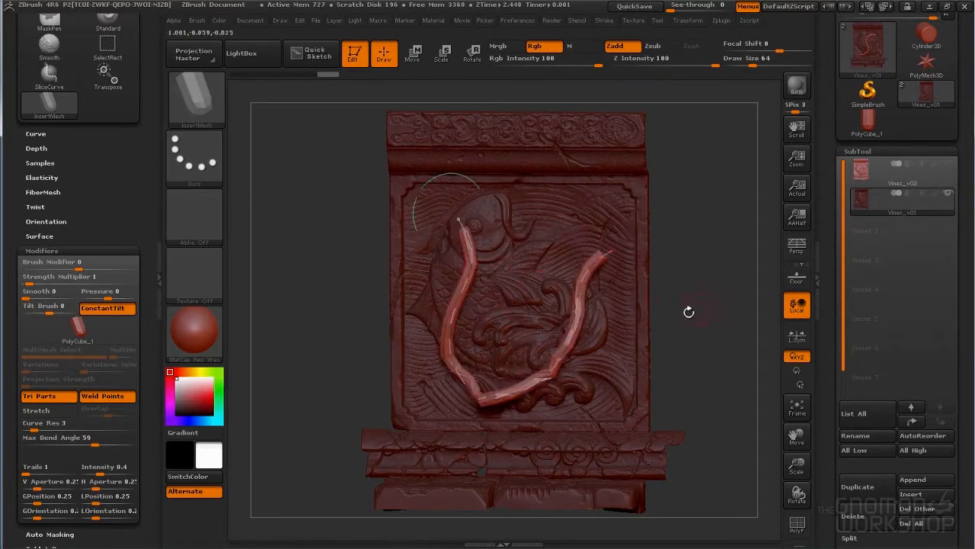
Regenerate the U-shaped strand at Draw Size 64 to make it thicker
{"action": "right_click_drag", "start_coordinate": [699, 311], "coordinate": [706, 323], "text": "ctrl"}
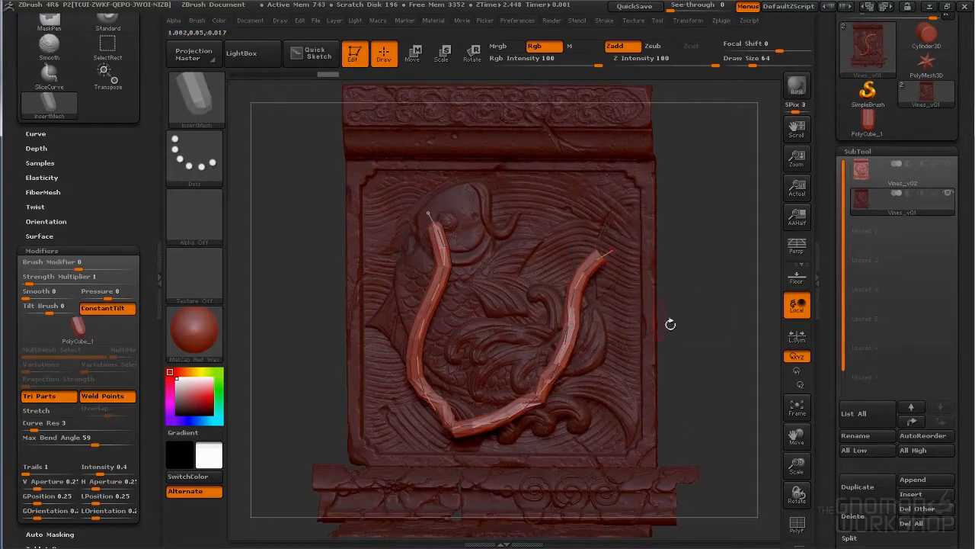
{"action": "mouse_move", "coordinate": [726, 352]}
{"action": "left_mouse_down"}
{"action": "mouse_move", "coordinate": [732, 358]}
{"action": "mouse_move", "coordinate": [726, 335]}
{"action": "left_mouse_up"}
{"action": "key", "text": "s"}
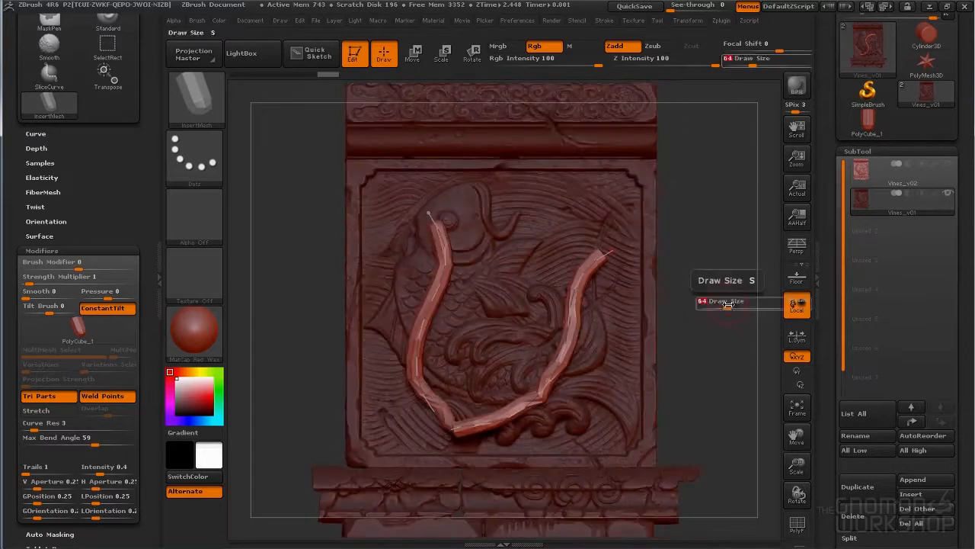
{"action": "left_click", "coordinate": [581, 282]}
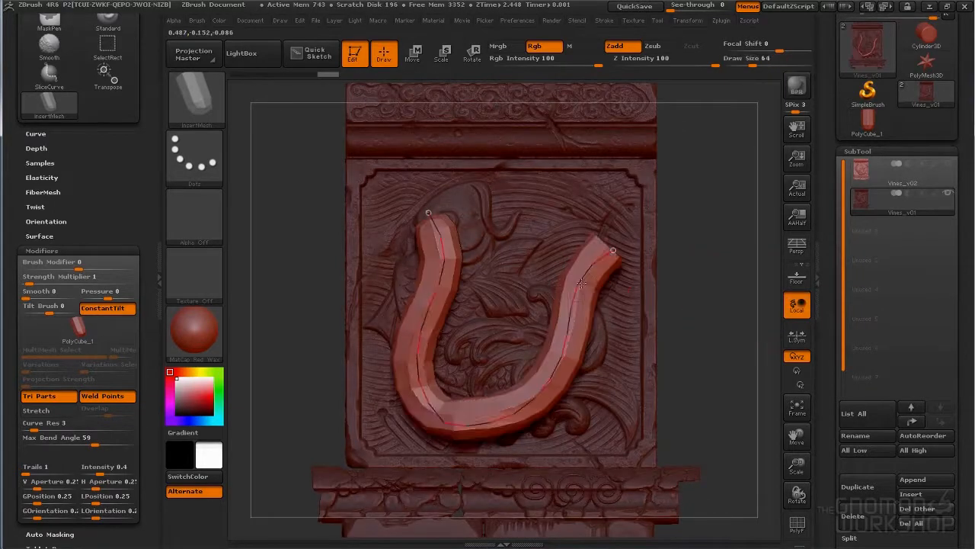
Set Draw Size to 49 and lay a thin S-shaped strand down the fish panel
{"action": "key", "text": "s"}
{"action": "left_click_drag", "start_coordinate": [705, 306], "coordinate": [684, 305]}
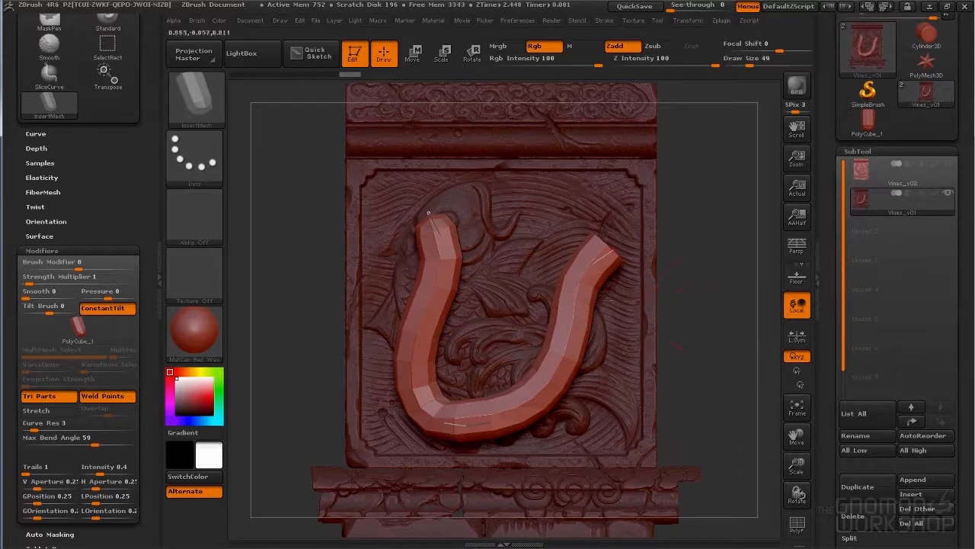
{"action": "left_click", "coordinate": [574, 306]}
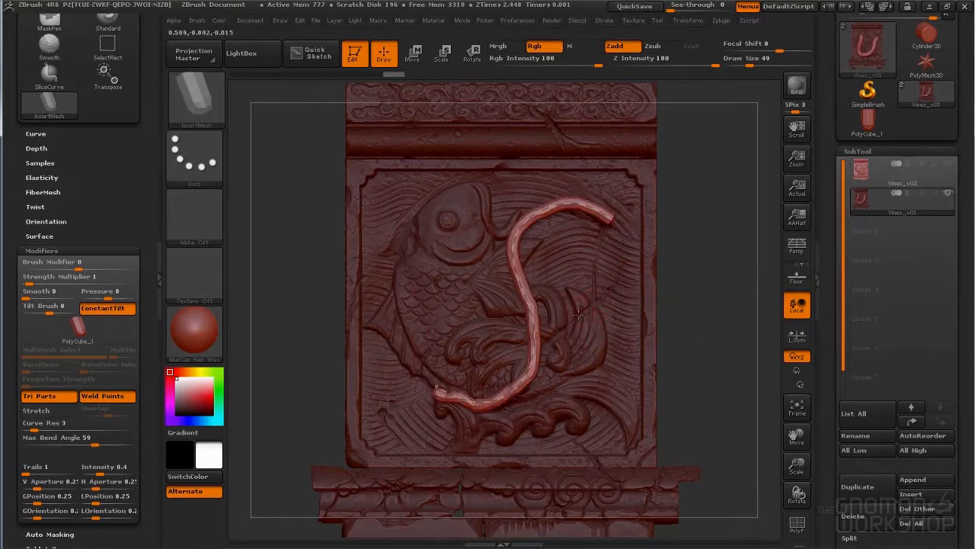
Set Draw Size to 77 and lay a sagging strand from the fish's head across to the panel's opposite side
{"action": "key", "text": "s"}
{"action": "left_click_drag", "start_coordinate": [694, 305], "coordinate": [707, 306]}
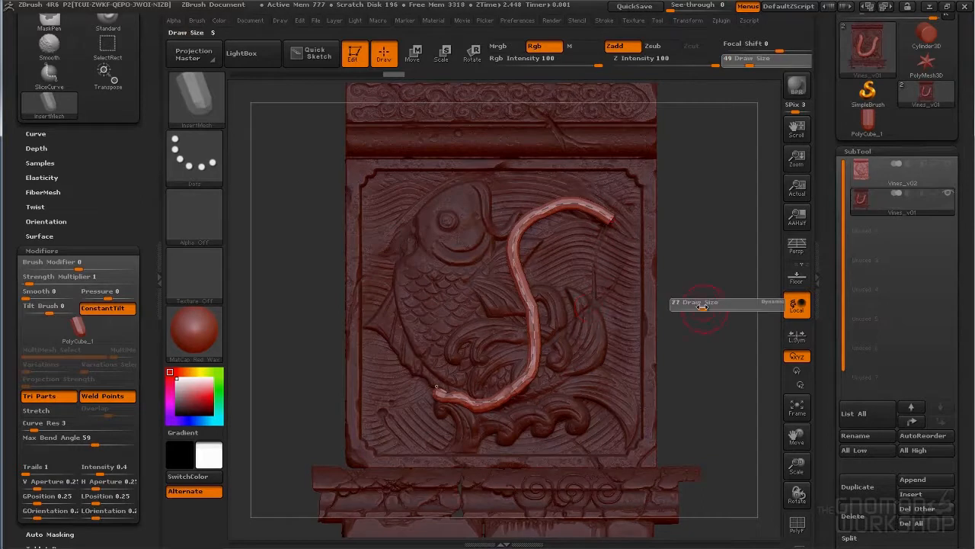
{"action": "left_click", "coordinate": [436, 242]}
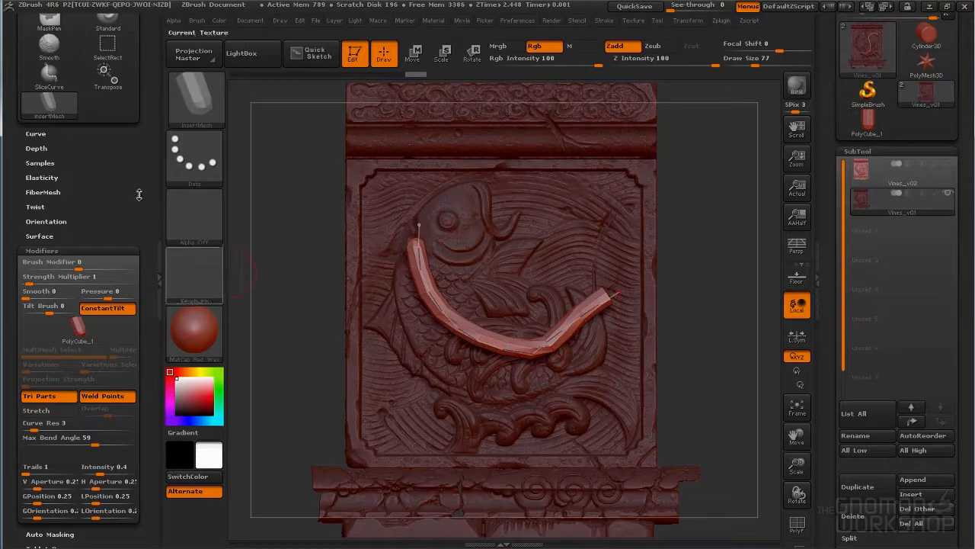
Enable Size in the stroke's Curve Modifiers, expand the Curve Falloff graph, and update the strand so it tapers along its length
{"action": "left_click_drag", "start_coordinate": [148, 165], "coordinate": [148, 370]}
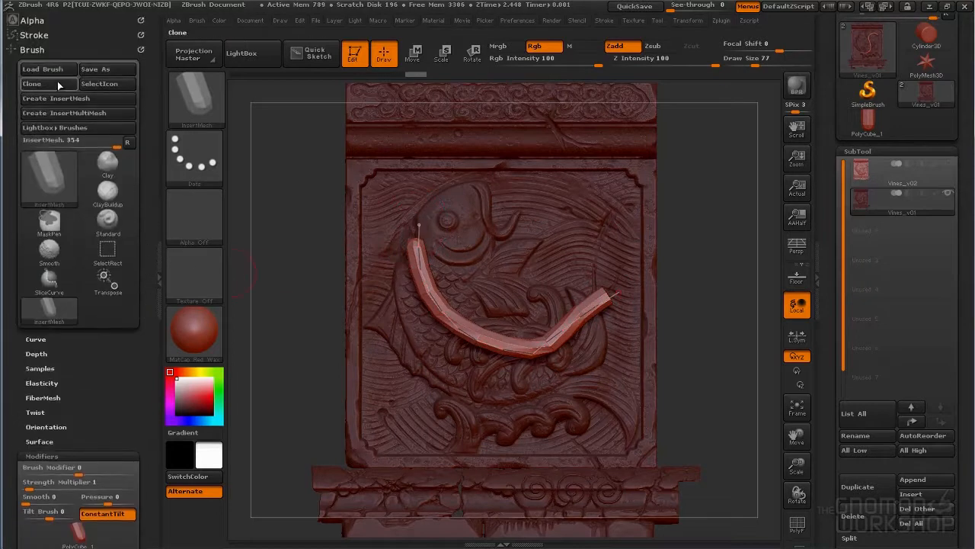
{"action": "left_click", "coordinate": [42, 38]}
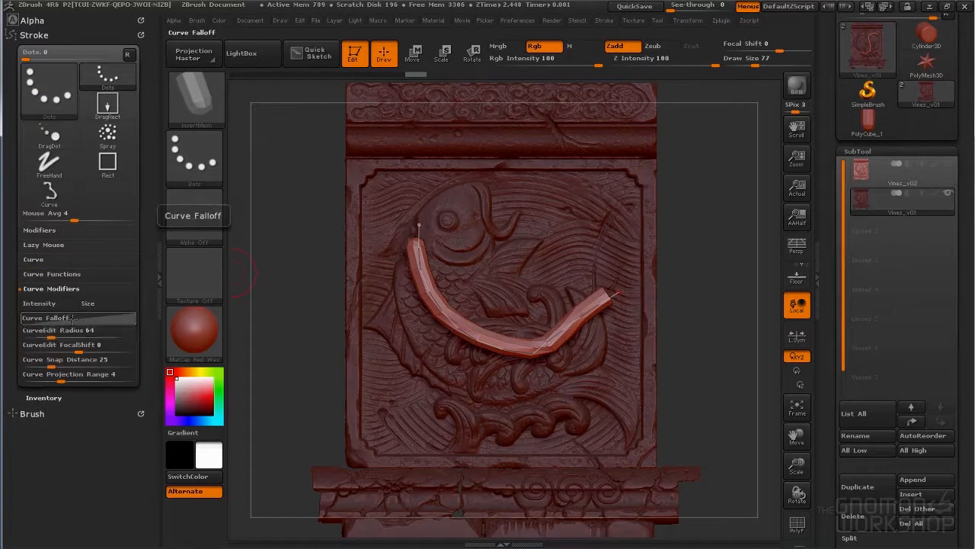
{"action": "left_click", "coordinate": [74, 319]}
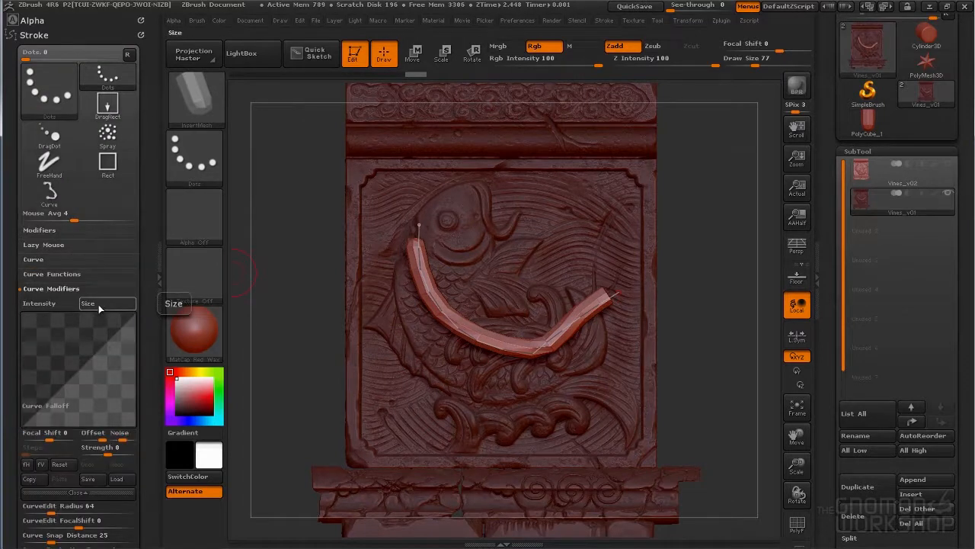
{"action": "left_click", "coordinate": [100, 304]}
{"action": "left_click", "coordinate": [453, 329]}
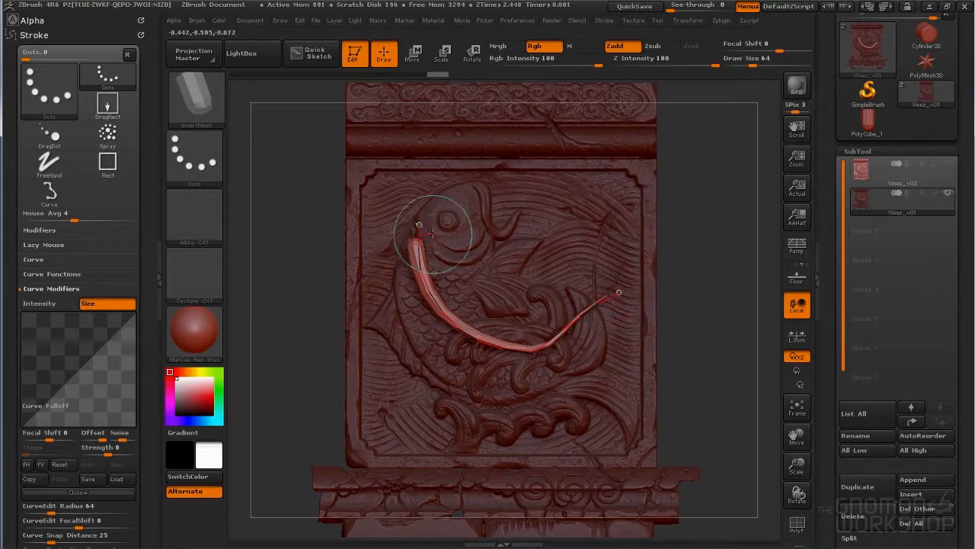
Reshape Curve Falloff to begin at full height and fall to about 0.47 at the far end, and update the strand
{"action": "left_click_drag", "start_coordinate": [22, 425], "coordinate": [17, 310]}
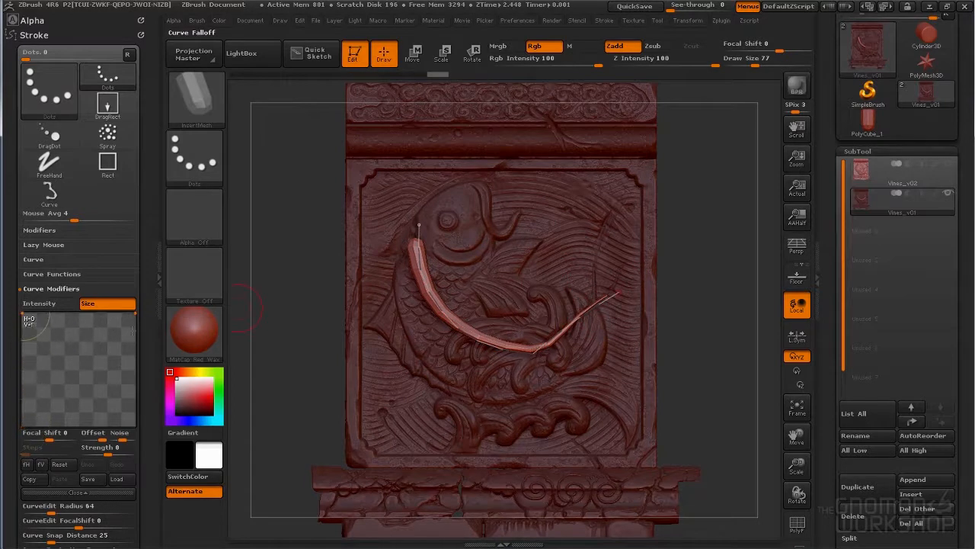
{"action": "left_click_drag", "start_coordinate": [136, 313], "coordinate": [123, 396]}
{"action": "left_click", "coordinate": [457, 328]}
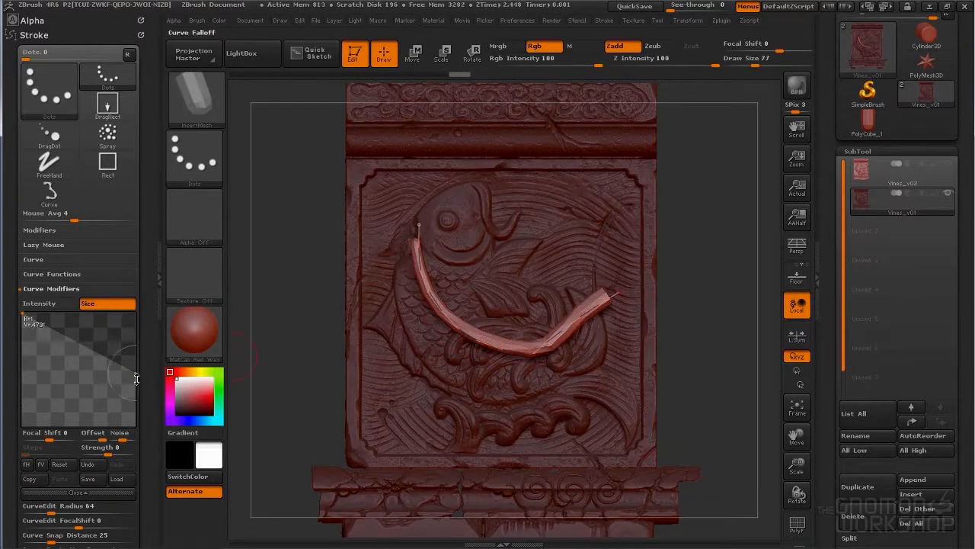
Lay a short tapering strand across the fish's body and update it at Draw Size 77
{"action": "left_click", "coordinate": [472, 333]}
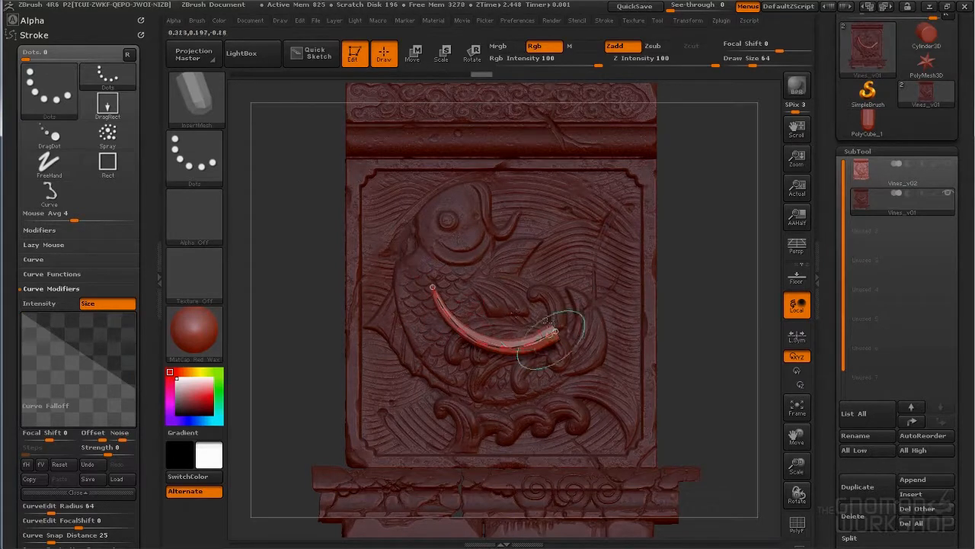
{"action": "key", "text": "bracketright"}
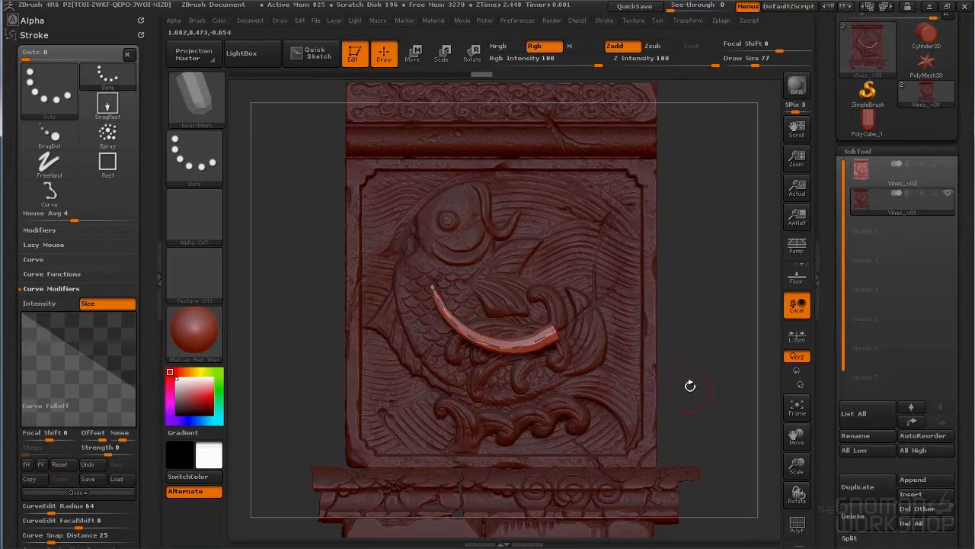
{"action": "mouse_move", "coordinate": [694, 349]}
{"action": "left_mouse_down"}
{"action": "mouse_move", "coordinate": [711, 330]}
{"action": "mouse_move", "coordinate": [703, 345]}
{"action": "left_mouse_up"}
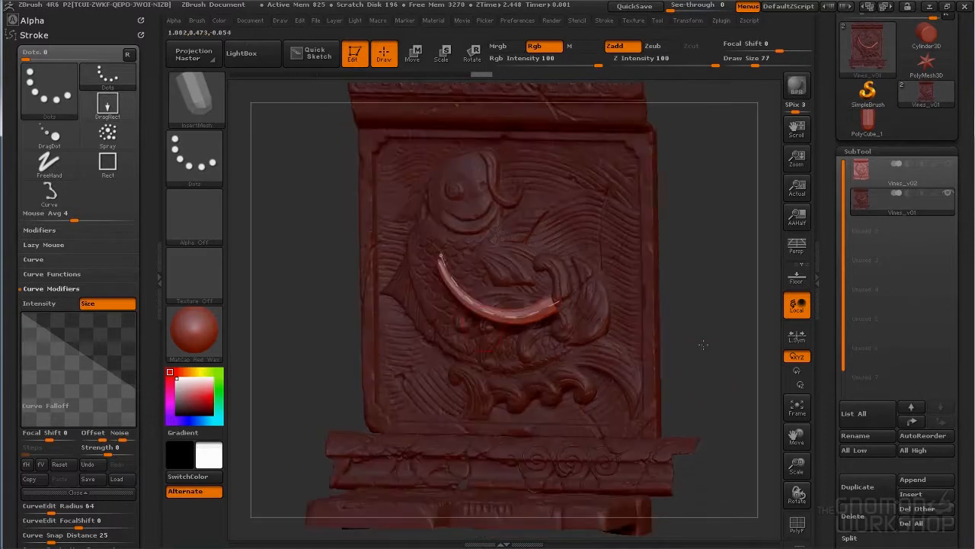
Try further tapering strands over the relief wall and inspect from the side how far they stand off the surface
{"action": "left_click", "coordinate": [160, 277]}
{"action": "left_click_drag", "start_coordinate": [707, 396], "coordinate": [687, 401], "text": "shift"}
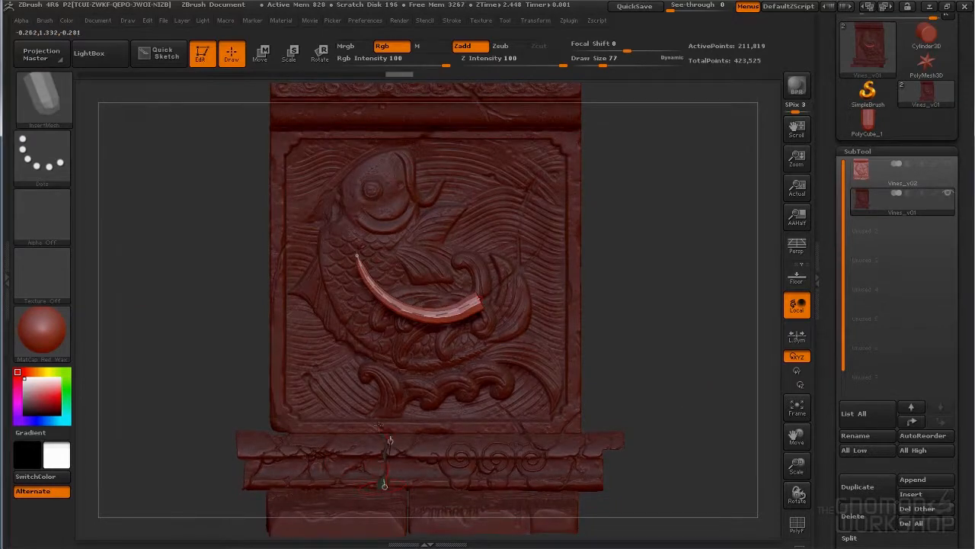
{"action": "left_click_drag", "start_coordinate": [478, 265], "coordinate": [486, 222]}
{"action": "left_click_drag", "start_coordinate": [501, 409], "coordinate": [538, 267]}
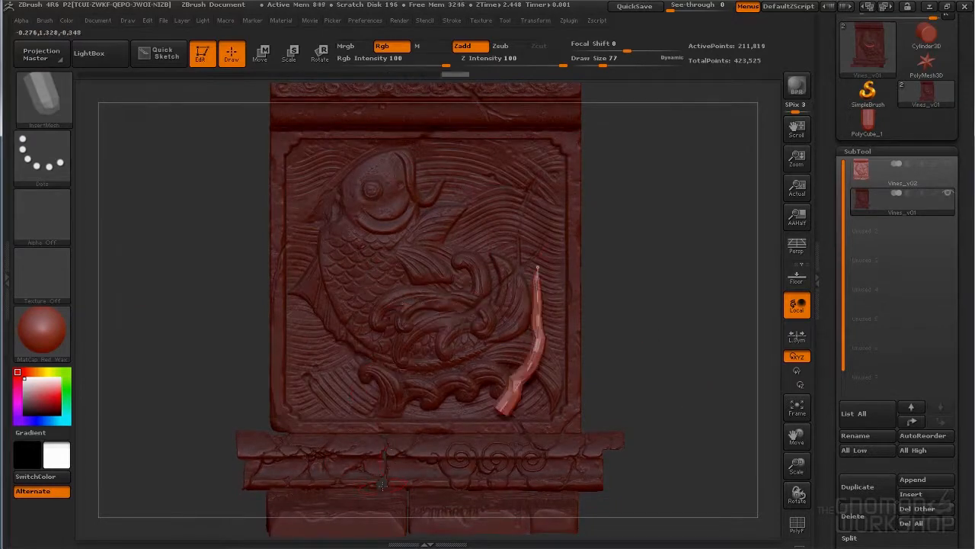
{"action": "left_click_drag", "start_coordinate": [561, 90], "coordinate": [565, 88]}
{"action": "mouse_move", "coordinate": [638, 275]}
{"action": "left_mouse_down"}
{"action": "mouse_move", "coordinate": [696, 277]}
{"action": "mouse_move", "coordinate": [586, 320]}
{"action": "mouse_move", "coordinate": [560, 316]}
{"action": "left_mouse_up"}
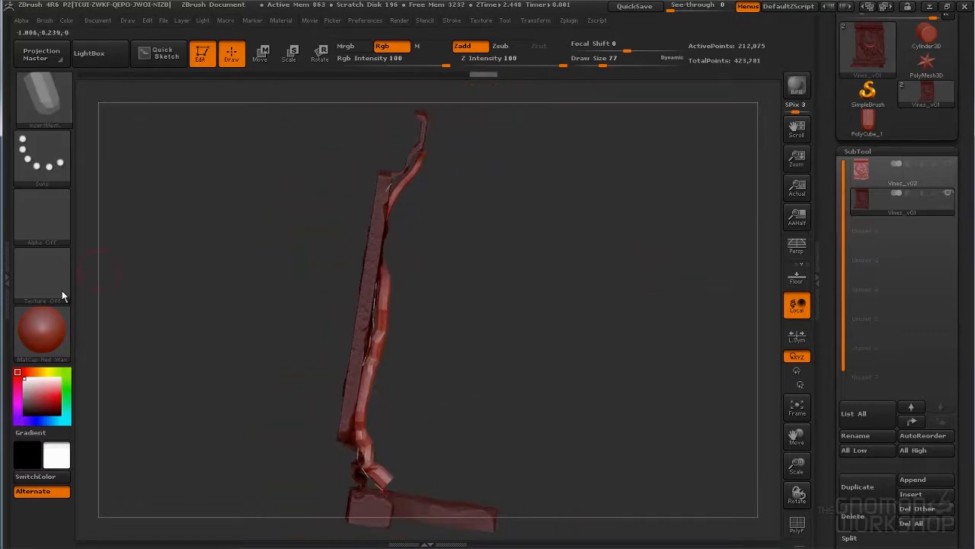
Set the insert brush's Imbed depth to 29 so strands sit deeper in the surface
{"action": "left_click", "coordinate": [6, 279]}
{"action": "left_click", "coordinate": [33, 35]}
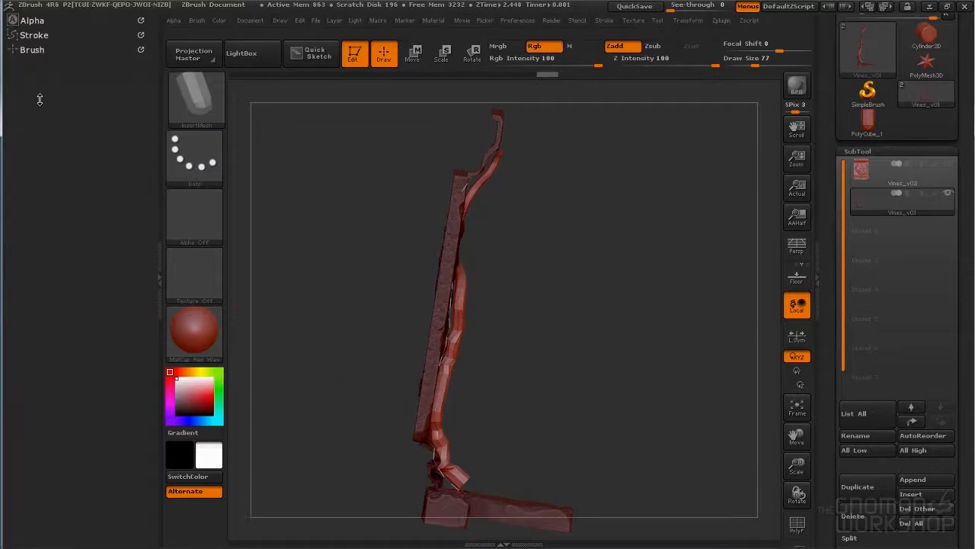
{"action": "left_click", "coordinate": [36, 53]}
{"action": "left_click_drag", "start_coordinate": [19, 479], "coordinate": [48, 144]}
{"action": "left_click_drag", "start_coordinate": [16, 45], "coordinate": [32, 101]}
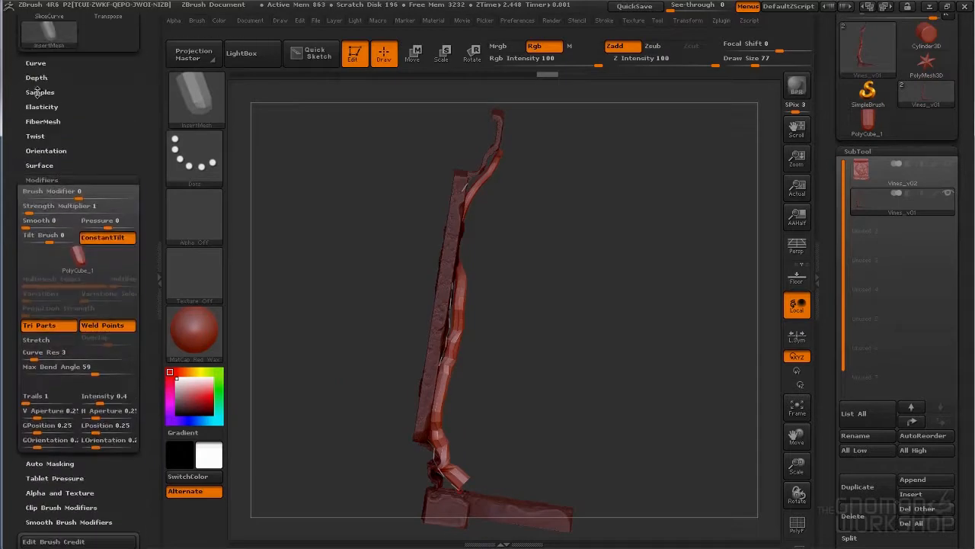
{"action": "left_click", "coordinate": [36, 78]}
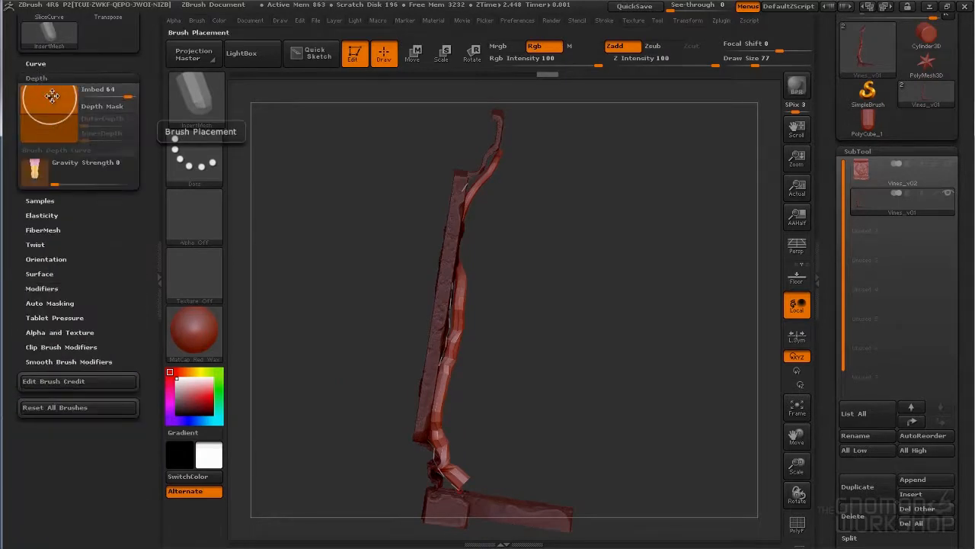
{"action": "left_click_drag", "start_coordinate": [49, 98], "coordinate": [51, 112]}
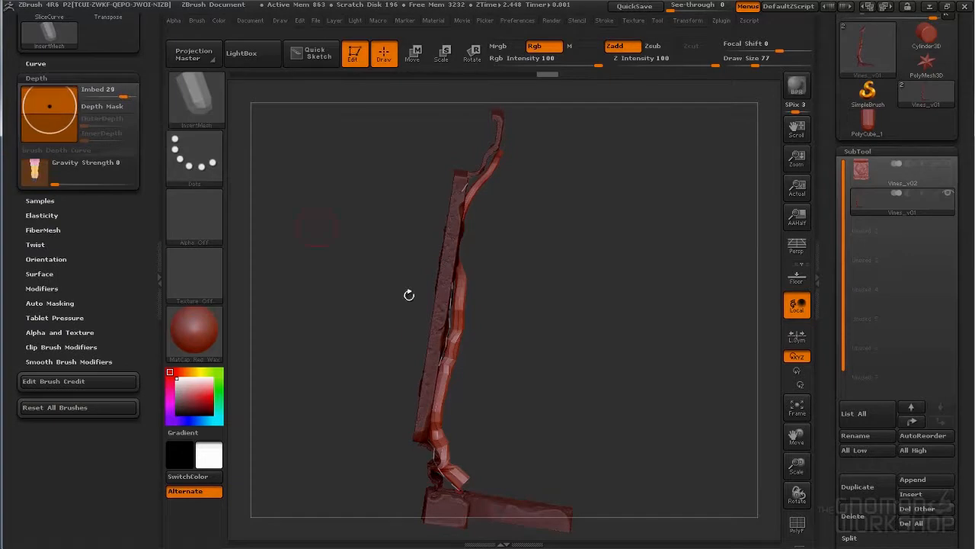
Lay a long tapering vine from the wall's base across the fish up to the cornice, and clear the mask
{"action": "mouse_move", "coordinate": [539, 370]}
{"action": "left_mouse_down"}
{"action": "mouse_move", "coordinate": [579, 327]}
{"action": "mouse_move", "coordinate": [642, 222]}
{"action": "left_mouse_up"}
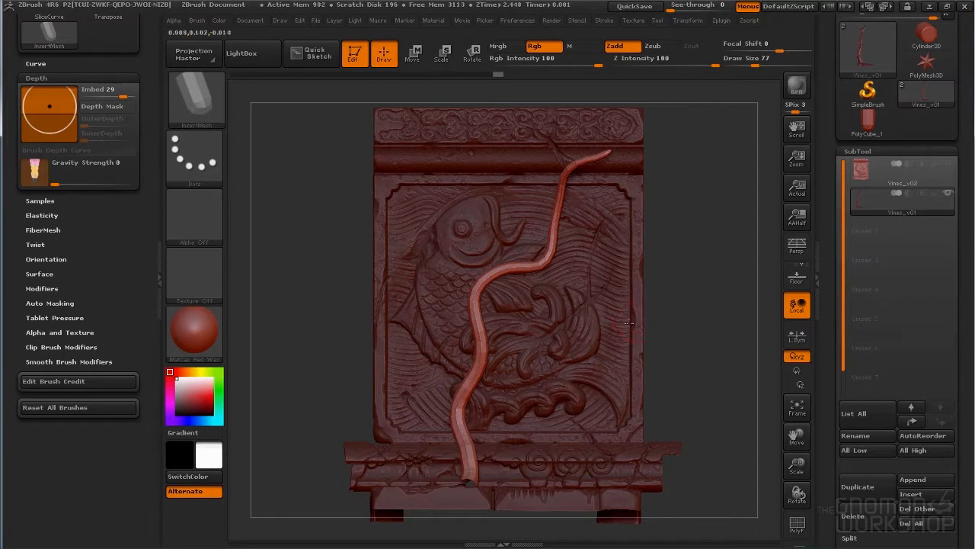
{"action": "left_click", "coordinate": [708, 212], "text": "ctrl"}
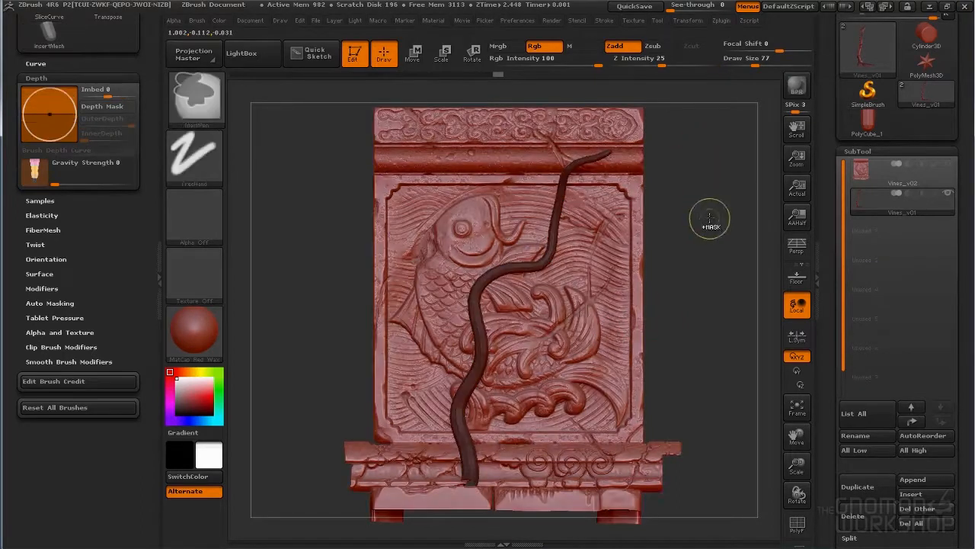
{"action": "left_click", "coordinate": [708, 212], "text": "ctrl"}
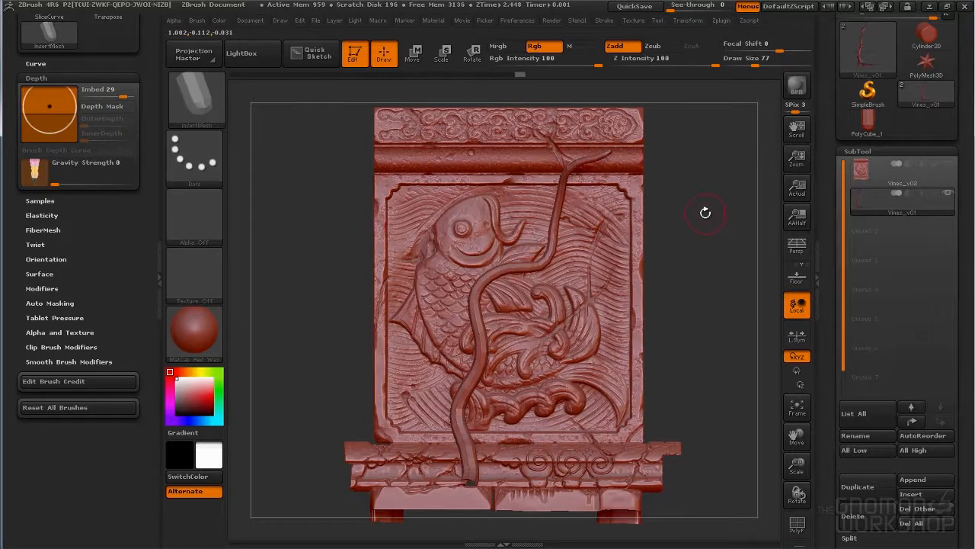
Check the polygroups, split the wall and vine into separate subtools with Groups Split, and select the vine subtool
{"action": "key", "text": "shift+f"}
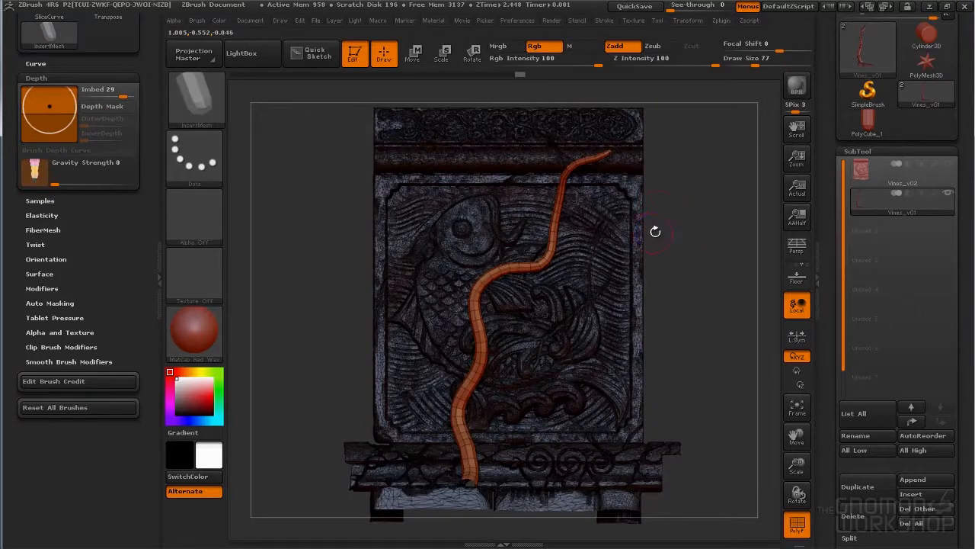
{"action": "key", "text": "shift+f"}
{"action": "left_click_drag", "start_coordinate": [832, 474], "coordinate": [844, 406]}
{"action": "left_click", "coordinate": [849, 391]}
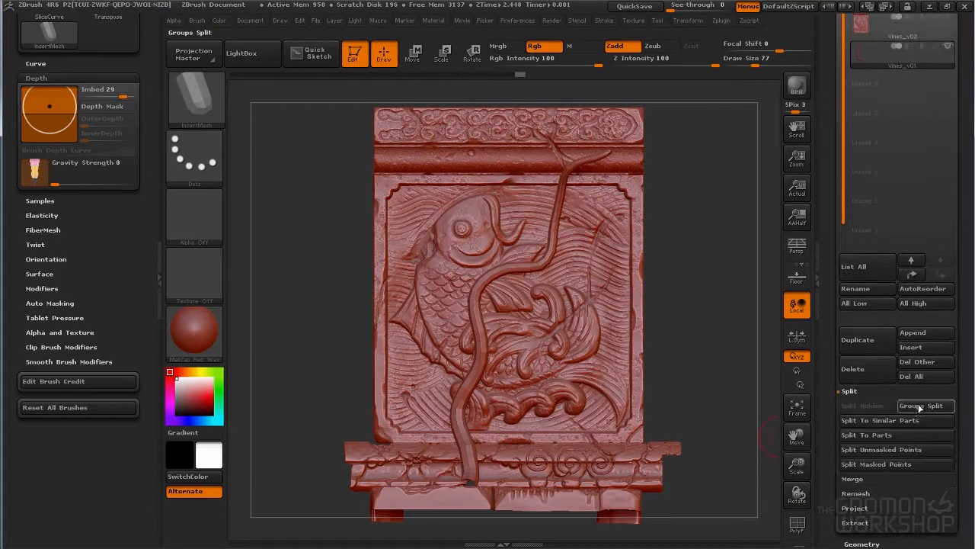
{"action": "left_click", "coordinate": [920, 408]}
{"action": "left_click", "coordinate": [777, 431]}
{"action": "left_click_drag", "start_coordinate": [832, 172], "coordinate": [833, 204]}
{"action": "left_click", "coordinate": [884, 122]}
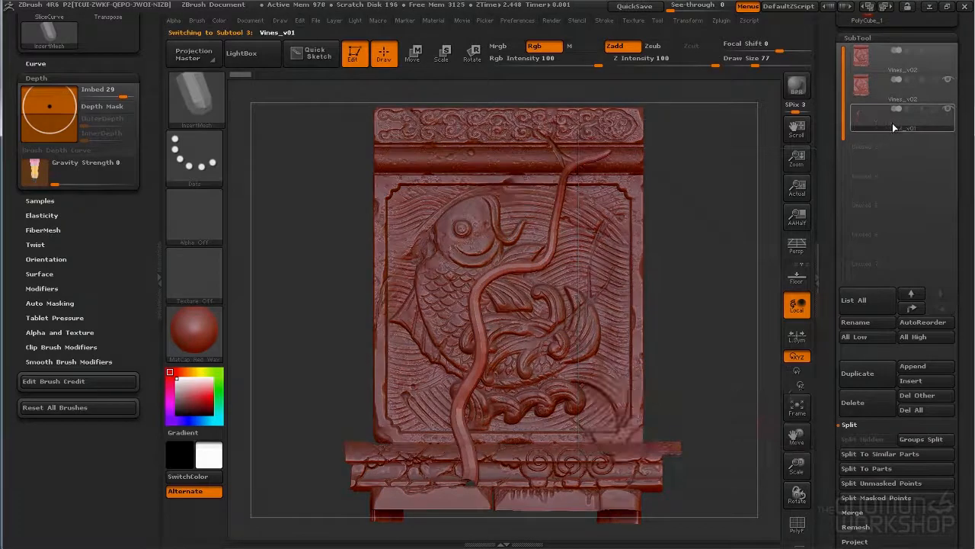
Inspect the separated vine up close and turn on its PolyFrame display
{"action": "mouse_move", "coordinate": [681, 292]}
{"action": "left_mouse_down"}
{"action": "mouse_move", "coordinate": [674, 449]}
{"action": "mouse_move", "coordinate": [686, 299]}
{"action": "mouse_move", "coordinate": [696, 292]}
{"action": "left_mouse_up"}
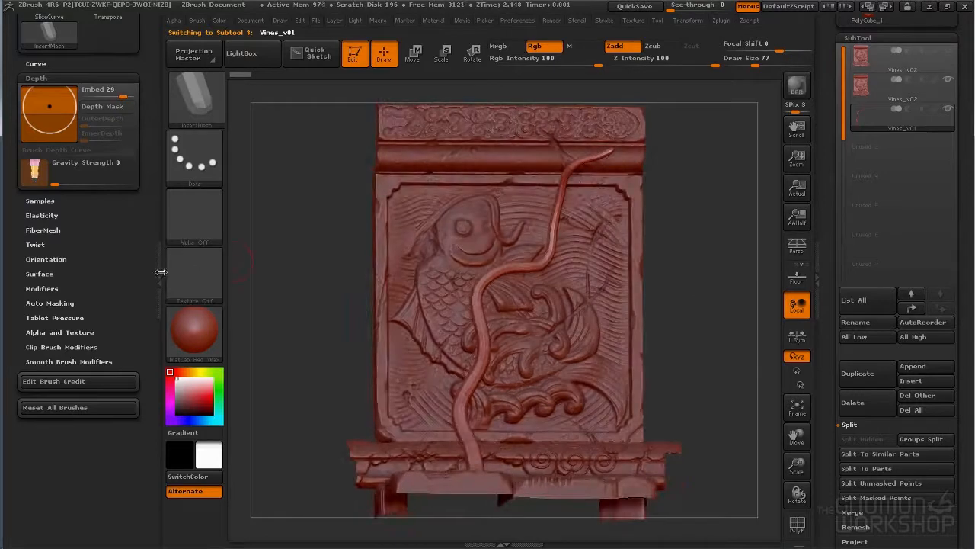
{"action": "left_click", "coordinate": [163, 271]}
{"action": "right_click_drag", "start_coordinate": [661, 297], "coordinate": [702, 373], "text": "ctrl"}
{"action": "left_click_drag", "start_coordinate": [703, 374], "coordinate": [691, 349]}
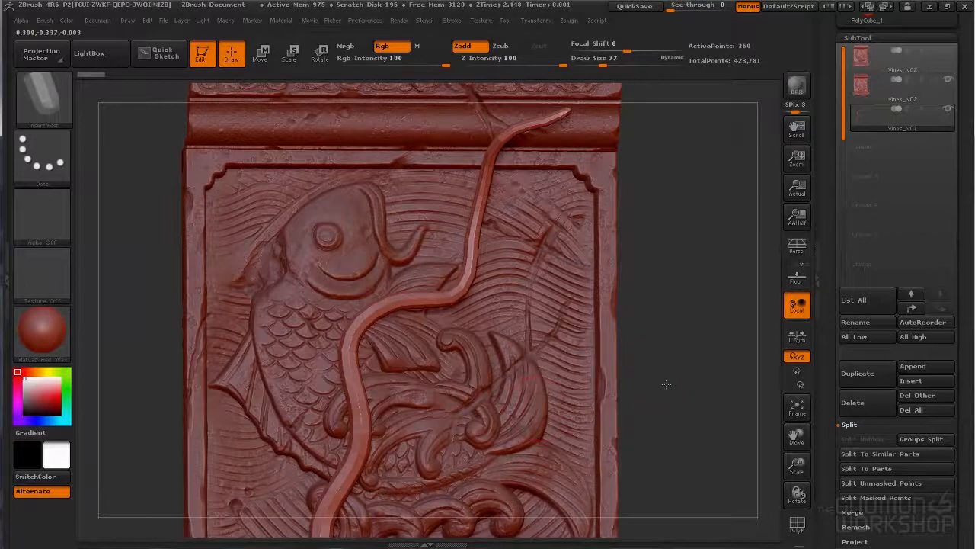
{"action": "left_click_drag", "start_coordinate": [667, 383], "coordinate": [422, 371]}
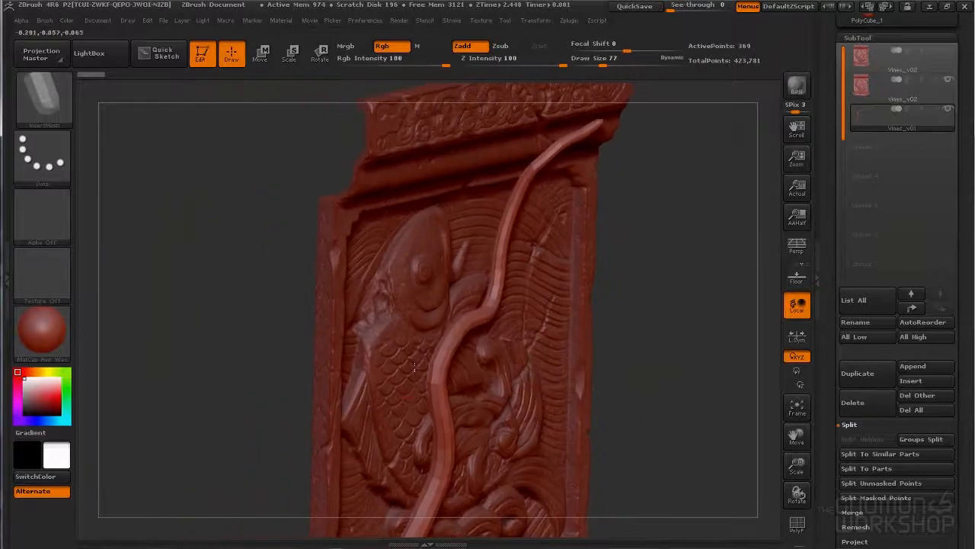
{"action": "key", "text": "ctrl"}
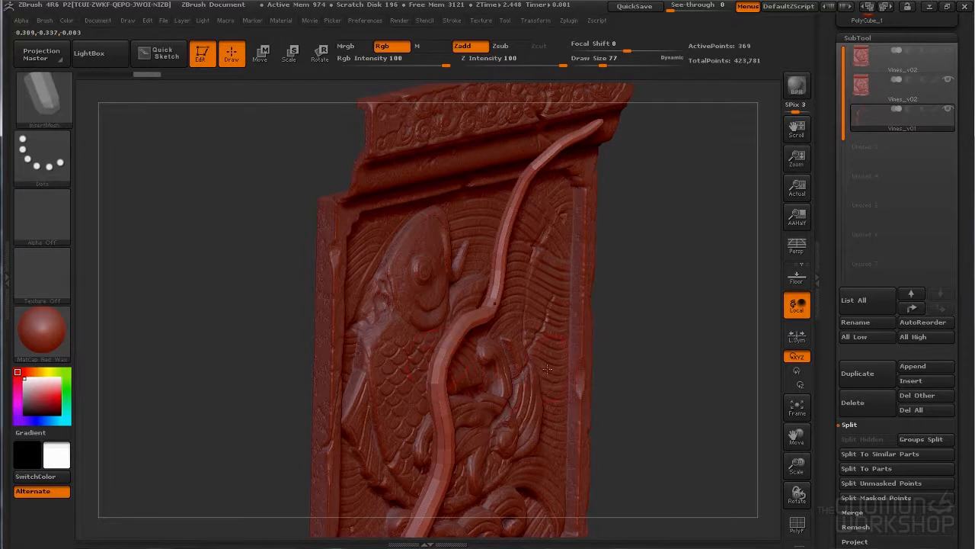
{"action": "key", "text": "shift+f"}
Draw a branch from the vine's lower bend past the fish's head to the panel's upper corner, and clear the mask
{"action": "left_click_drag", "start_coordinate": [604, 359], "coordinate": [505, 369]}
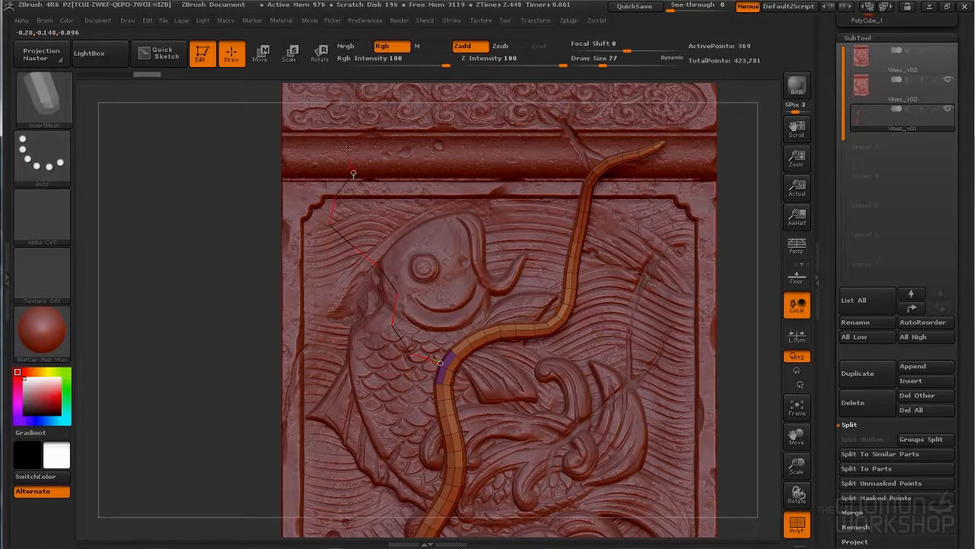
{"action": "left_click_drag", "start_coordinate": [344, 150], "coordinate": [332, 222]}
{"action": "key", "text": "["}
{"action": "mouse_move", "coordinate": [399, 305]}
{"action": "left_mouse_down"}
{"action": "mouse_move", "coordinate": [389, 267]}
{"action": "mouse_move", "coordinate": [341, 252]}
{"action": "left_mouse_up"}
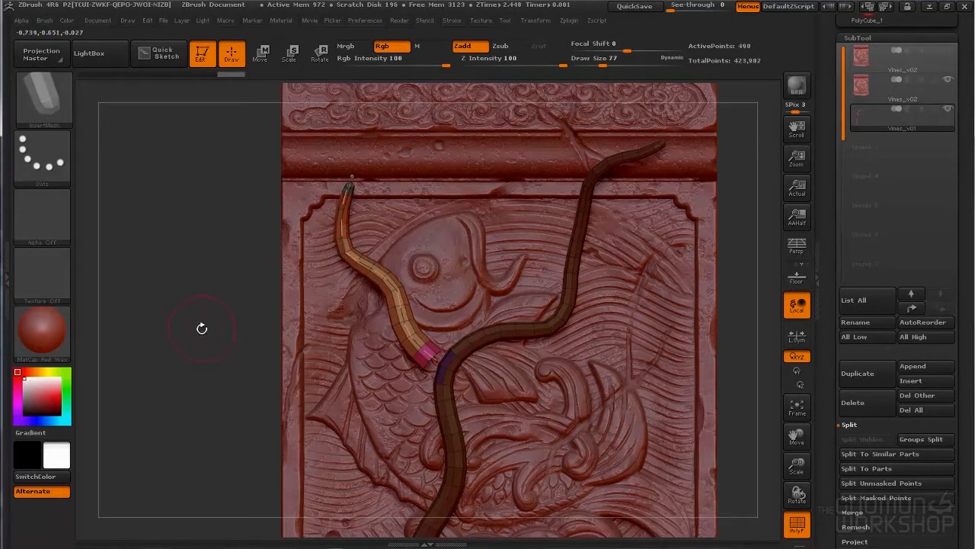
{"action": "key", "text": "ctrl"}
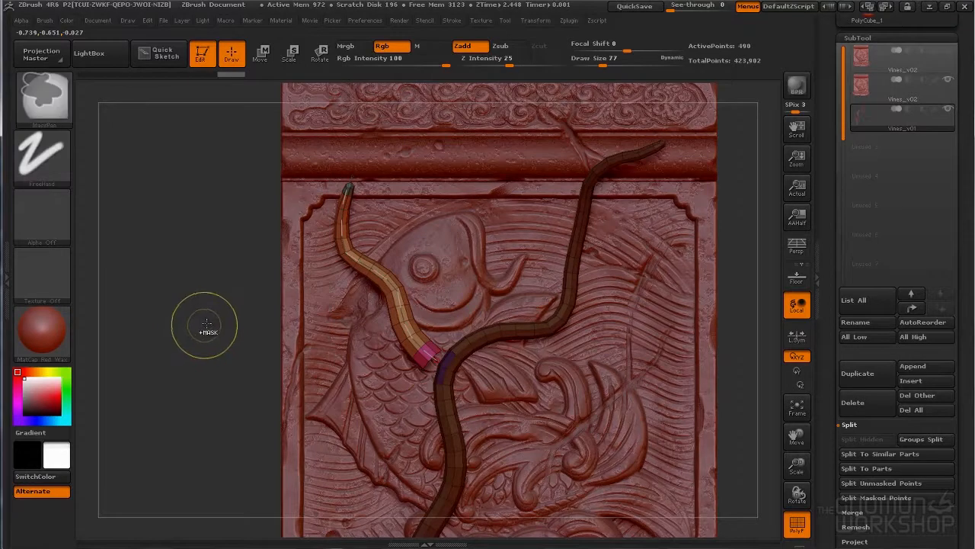
{"action": "left_click_drag", "start_coordinate": [201, 334], "coordinate": [218, 316], "text": "ctrl"}
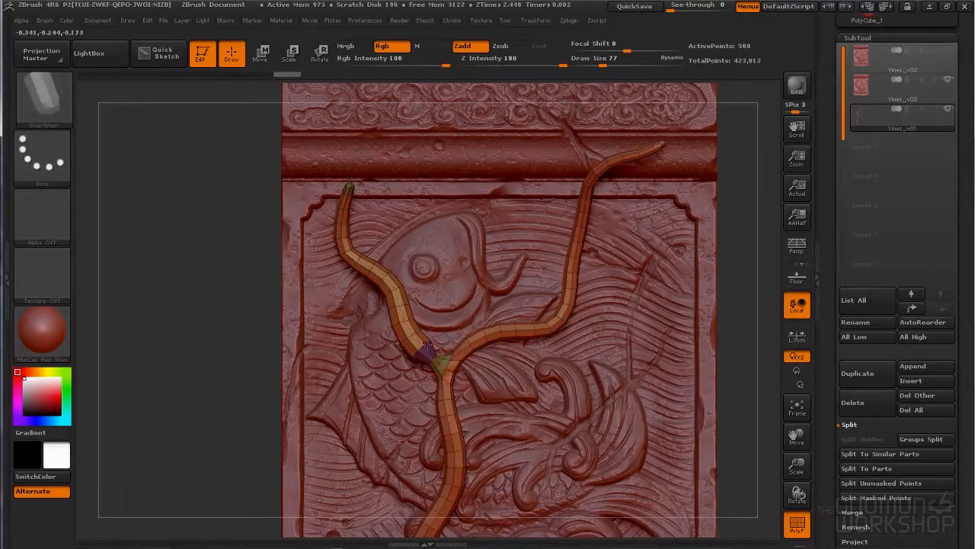
Smooth the joint between the new branch and the main vine, and thicken it with the Inflat brush
{"action": "key", "text": "shift"}
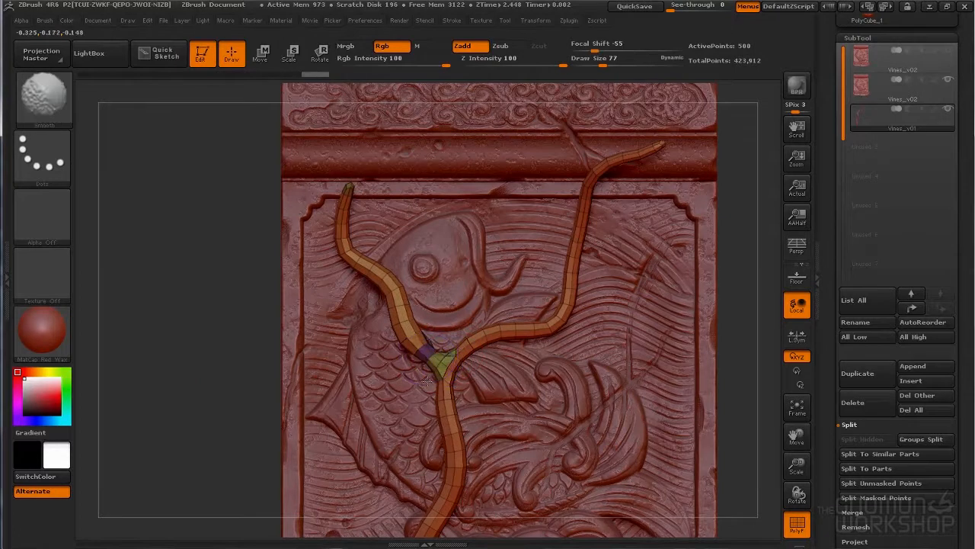
{"action": "mouse_move", "coordinate": [422, 348]}
{"action": "left_mouse_down", "text": "shift"}
{"action": "mouse_move", "coordinate": [406, 328]}
{"action": "mouse_move", "coordinate": [447, 352]}
{"action": "left_mouse_up", "text": "shift"}
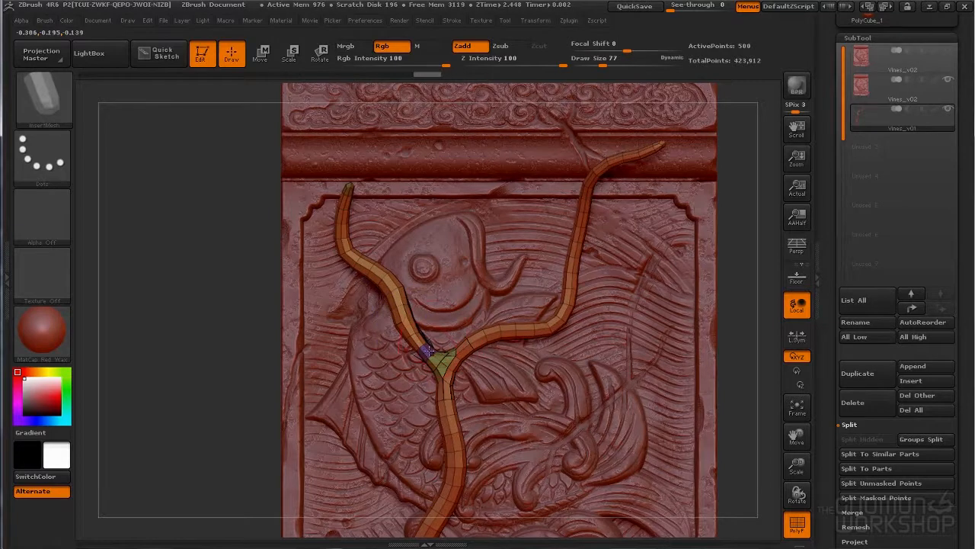
{"action": "key", "text": "b"}
{"action": "key", "text": "i"}
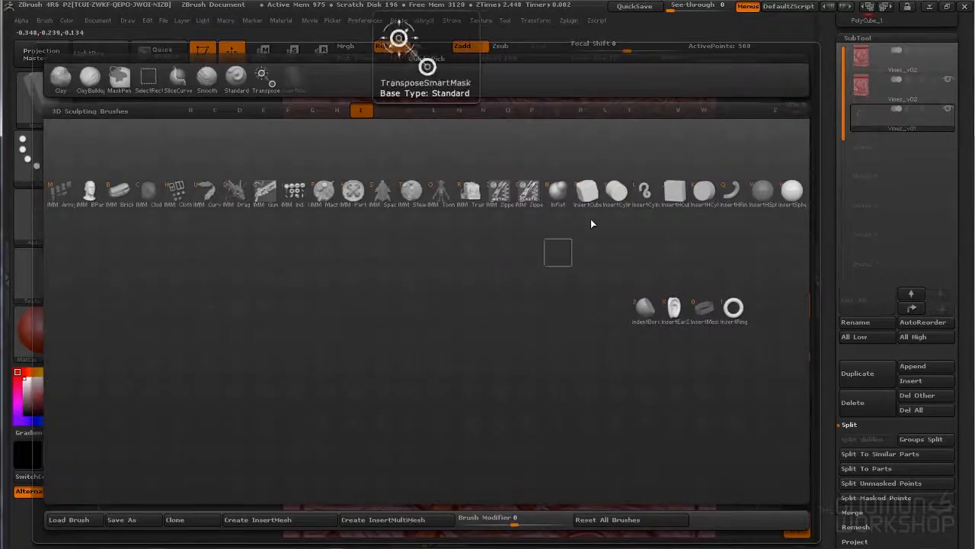
{"action": "left_click", "coordinate": [560, 190]}
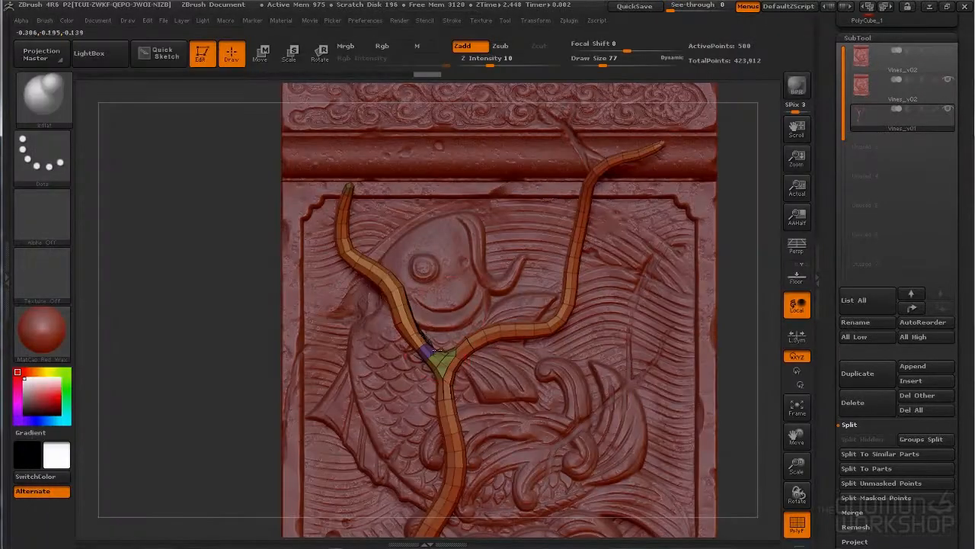
Switch back to the vine insert brush and draw a thinner branch from the second bend out to the panel's edge
{"action": "mouse_move", "coordinate": [734, 331]}
{"action": "left_mouse_down"}
{"action": "mouse_move", "coordinate": [643, 318]}
{"action": "mouse_move", "coordinate": [708, 337]}
{"action": "mouse_move", "coordinate": [671, 328]}
{"action": "left_mouse_up"}
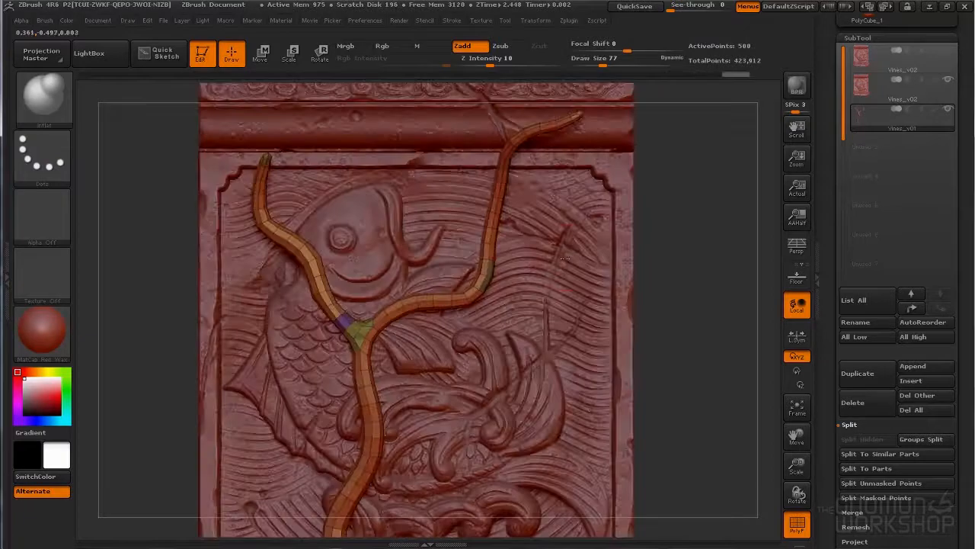
{"action": "key", "text": "b"}
{"action": "key", "text": "c"}
{"action": "key", "text": "t"}
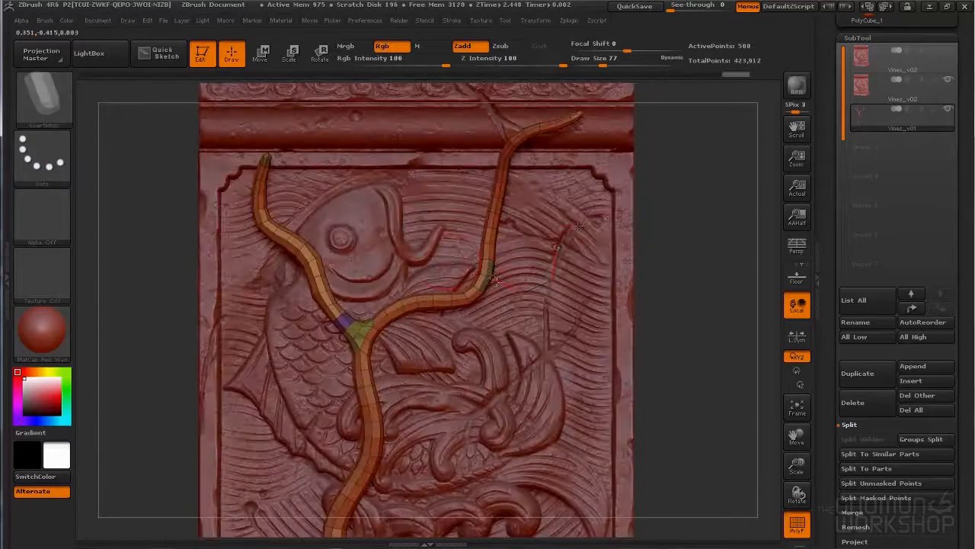
{"action": "left_click_drag", "start_coordinate": [614, 239], "coordinate": [612, 239]}
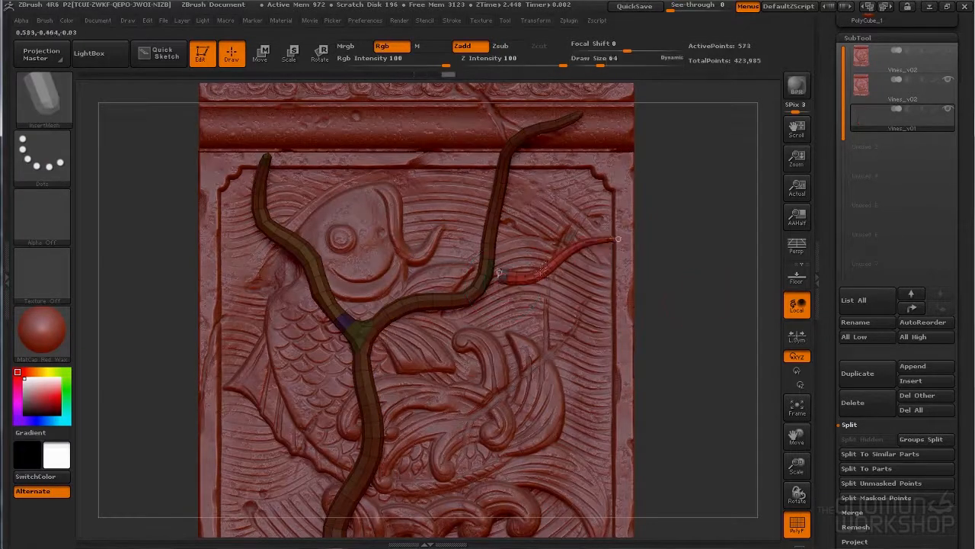
{"action": "left_click_drag", "start_coordinate": [554, 263], "coordinate": [502, 185]}
{"action": "mouse_move", "coordinate": [636, 242]}
{"action": "left_mouse_down"}
{"action": "mouse_move", "coordinate": [658, 247]}
{"action": "mouse_move", "coordinate": [673, 229]}
{"action": "left_mouse_up"}
{"action": "mouse_move", "coordinate": [500, 176]}
{"action": "left_mouse_down"}
{"action": "mouse_move", "coordinate": [472, 158]}
{"action": "mouse_move", "coordinate": [428, 93]}
{"action": "left_mouse_up"}
{"action": "key", "text": "ctrl+z"}
{"action": "key", "text": "ctrl+z"}
At Draw Size 41, draw a branch from the main vine's upper stretch onto the carved cornice
{"action": "left_click_drag", "start_coordinate": [688, 241], "coordinate": [724, 245]}
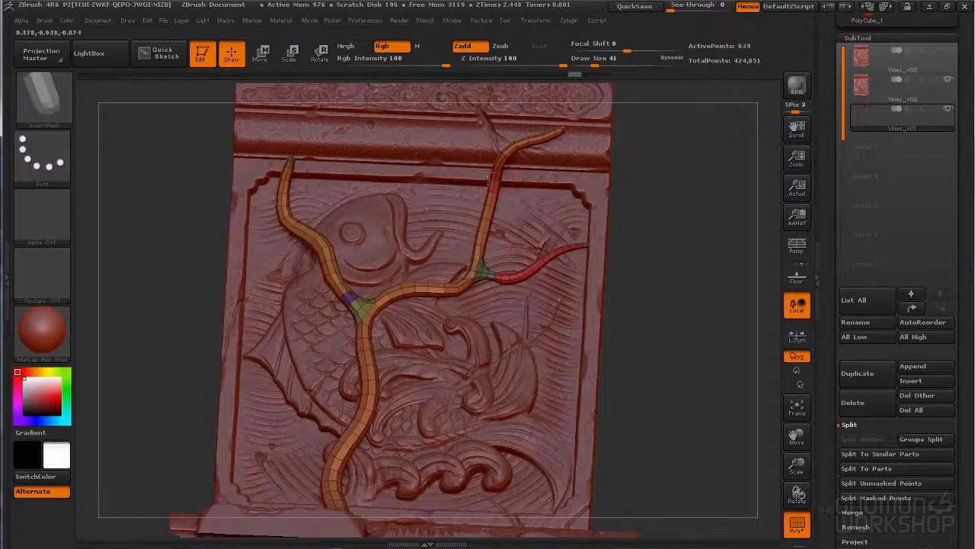
{"action": "left_click_drag", "start_coordinate": [457, 164], "coordinate": [427, 99]}
{"action": "mouse_move", "coordinate": [655, 244]}
{"action": "left_mouse_down"}
{"action": "mouse_move", "coordinate": [674, 240]}
{"action": "mouse_move", "coordinate": [384, 233]}
{"action": "left_mouse_up"}
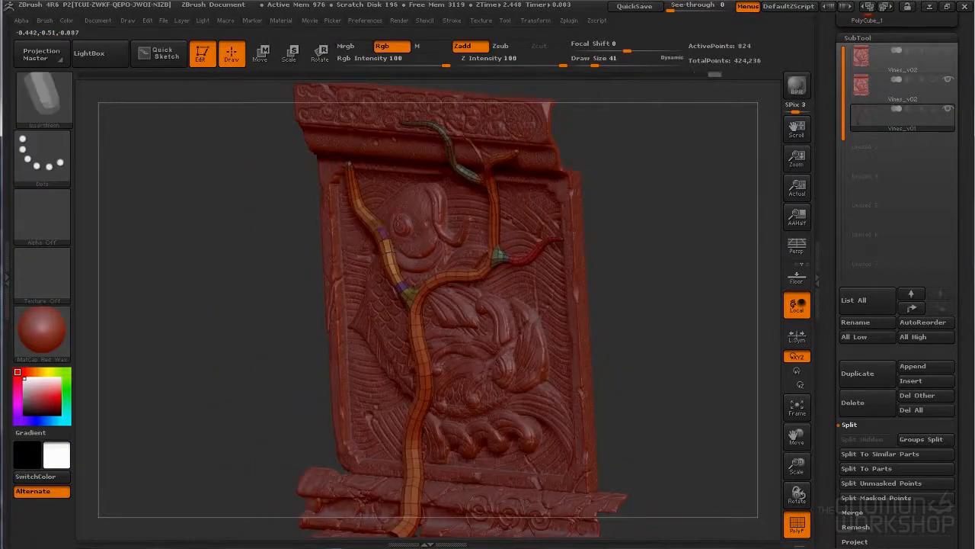
Draw a short twig off the branch beside the fish's head, rising over its forehead, and clear the mask
{"action": "key", "text": "shift"}
{"action": "left_click_drag", "start_coordinate": [213, 278], "coordinate": [298, 282]}
{"action": "left_click_drag", "start_coordinate": [381, 223], "coordinate": [406, 154]}
{"action": "left_click_drag", "start_coordinate": [235, 290], "coordinate": [251, 288]}
{"action": "mouse_move", "coordinate": [236, 256]}
{"action": "left_mouse_down", "text": "ctrl"}
{"action": "mouse_move", "coordinate": [255, 272]}
{"action": "mouse_move", "coordinate": [229, 304]}
{"action": "left_mouse_up", "text": "ctrl"}
Thicken the twig's joint near the fish's eye with the Inflat brush and review the whole vine
{"action": "left_click", "coordinate": [380, 224]}
{"action": "key", "text": "b"}
{"action": "key", "text": "i"}
{"action": "key", "text": "n"}
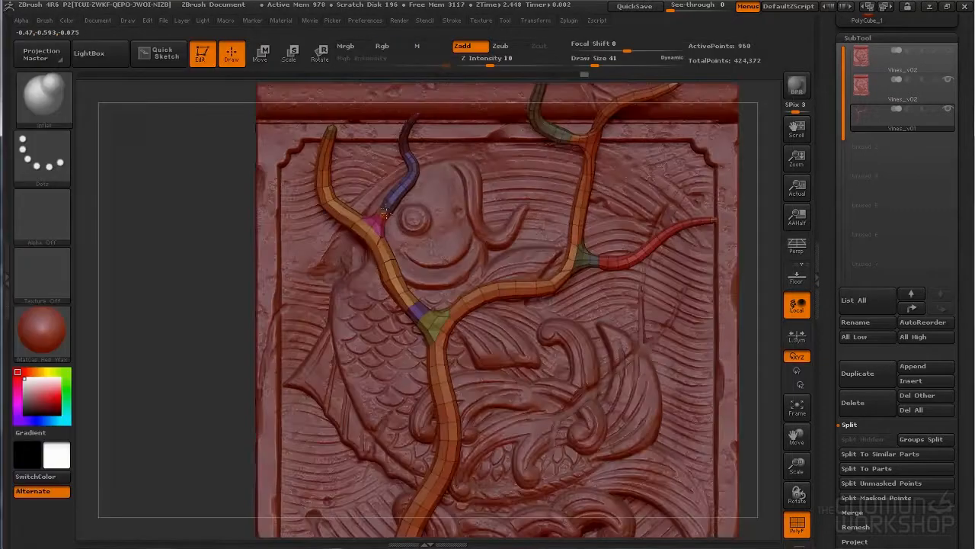
{"action": "left_click_drag", "start_coordinate": [668, 155], "coordinate": [612, 256], "text": "alt"}
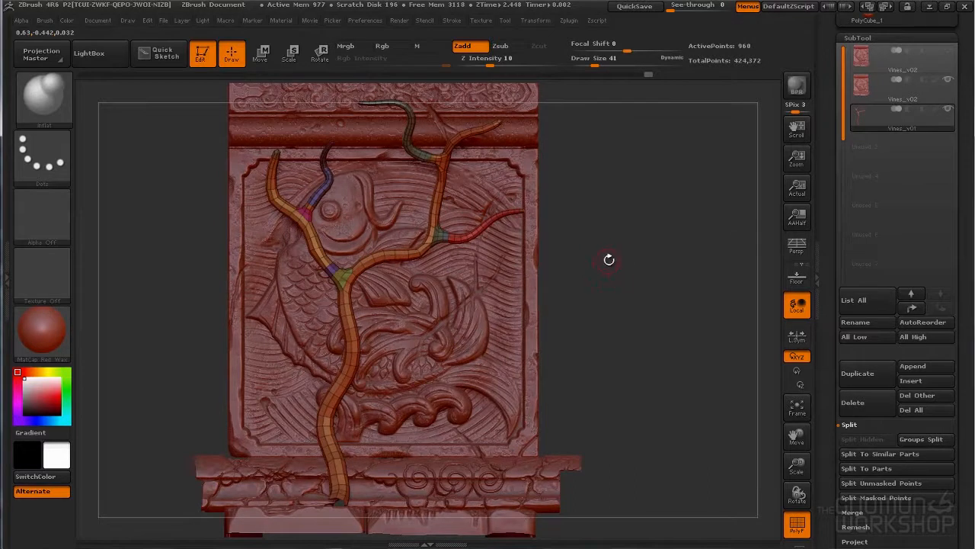
Show only the vine subtool and merge its whole mesh into a single polygroup
{"action": "left_click", "coordinate": [948, 80]}
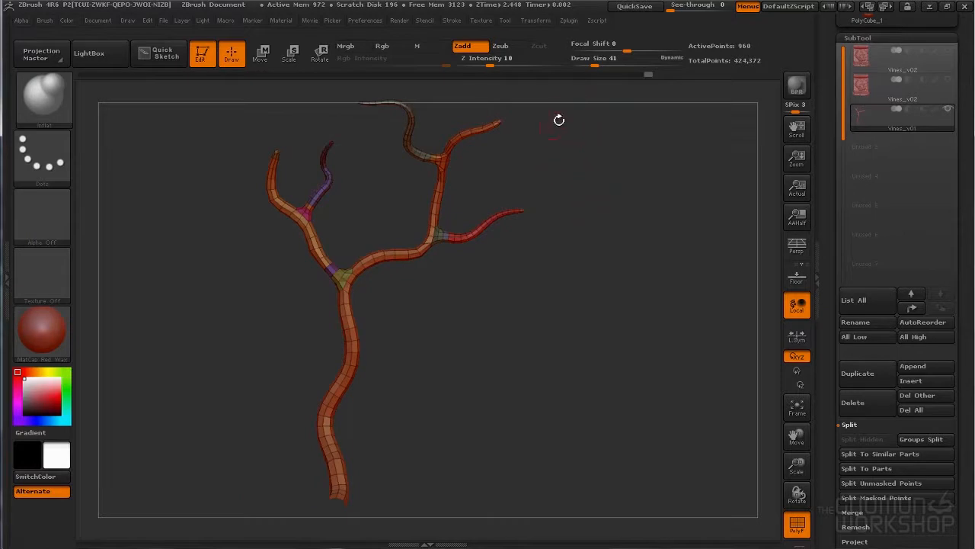
{"action": "left_click_drag", "start_coordinate": [523, 95], "coordinate": [198, 523], "text": "ctrl"}
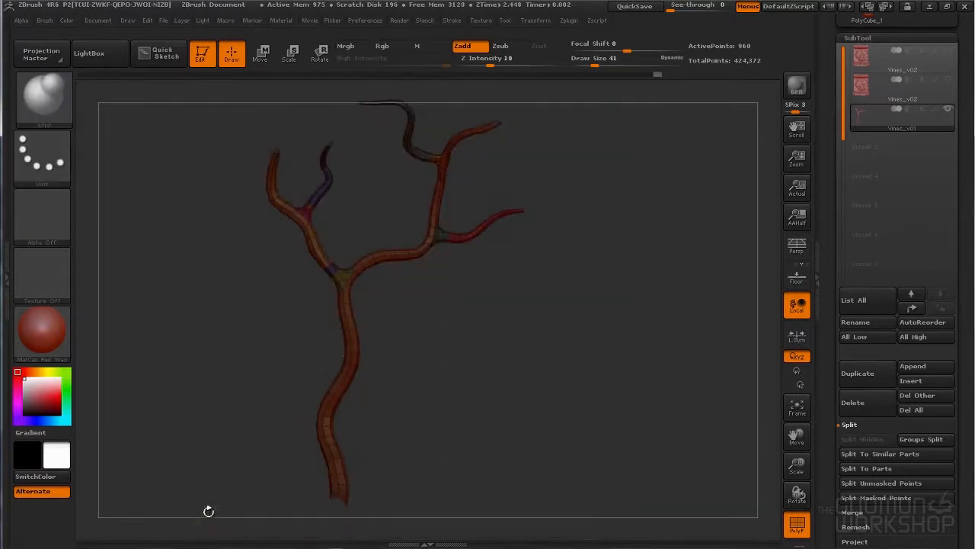
{"action": "left_click", "coordinate": [417, 289], "text": "ctrl"}
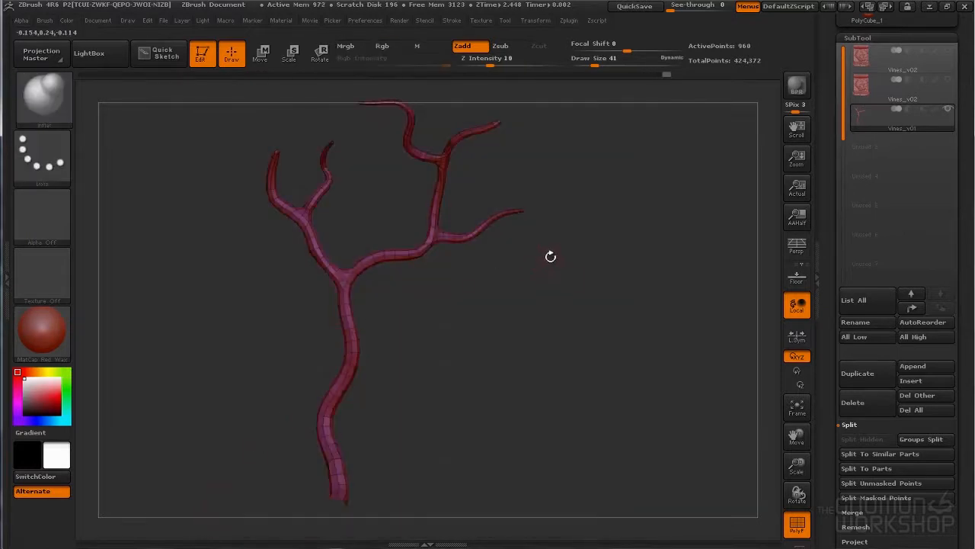
Switch to the MaskLasso brush, mask the side branch on the vine's right and give it its own polygroup
{"action": "left_click_drag", "start_coordinate": [581, 244], "coordinate": [653, 191]}
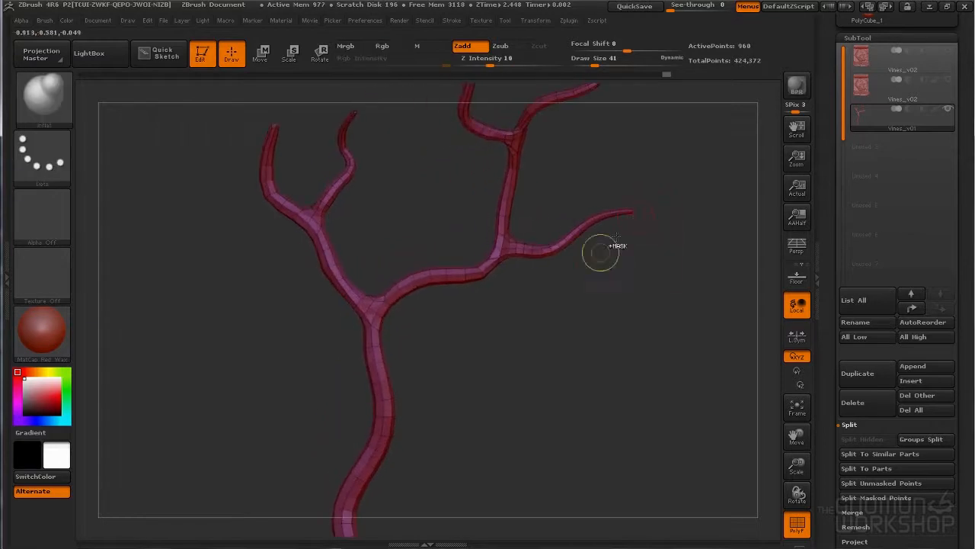
{"action": "left_click_drag", "start_coordinate": [602, 249], "coordinate": [625, 277]}
{"action": "left_click_drag", "start_coordinate": [608, 337], "coordinate": [510, 391]}
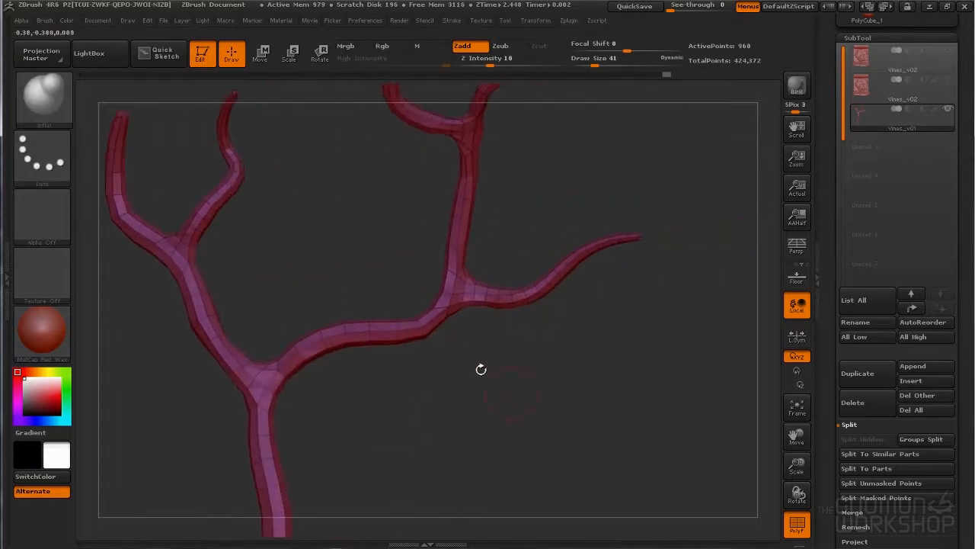
{"action": "left_click", "coordinate": [61, 96], "text": "ctrl"}
{"action": "left_click", "coordinate": [196, 161]}
{"action": "mouse_move", "coordinate": [672, 214]}
{"action": "left_mouse_down", "text": "ctrl"}
{"action": "mouse_move", "coordinate": [499, 247]}
{"action": "mouse_move", "coordinate": [465, 313]}
{"action": "left_mouse_up", "text": "ctrl"}
{"action": "mouse_move", "coordinate": [625, 290]}
{"action": "left_mouse_down"}
{"action": "mouse_move", "coordinate": [599, 305]}
{"action": "mouse_move", "coordinate": [564, 228]}
{"action": "mouse_move", "coordinate": [473, 308]}
{"action": "left_mouse_up"}
{"action": "key", "text": "ctrl+w"}
Lasso-mask the vine's remaining branches one after another and assign each a separate polygroup
{"action": "mouse_move", "coordinate": [401, 184]}
{"action": "left_mouse_down", "text": "ctrl"}
{"action": "mouse_move", "coordinate": [297, 268]}
{"action": "mouse_move", "coordinate": [435, 227]}
{"action": "mouse_move", "coordinate": [428, 208]}
{"action": "left_mouse_up", "text": "ctrl"}
{"action": "key", "text": "ctrl+w"}
{"action": "mouse_move", "coordinate": [331, 261]}
{"action": "left_mouse_down", "text": "ctrl"}
{"action": "mouse_move", "coordinate": [238, 357]}
{"action": "mouse_move", "coordinate": [306, 344]}
{"action": "mouse_move", "coordinate": [361, 252]}
{"action": "left_mouse_up", "text": "ctrl"}
{"action": "key", "text": "ctrl+w"}
{"action": "mouse_move", "coordinate": [374, 161]}
{"action": "left_mouse_down", "text": "ctrl"}
{"action": "mouse_move", "coordinate": [329, 409]}
{"action": "mouse_move", "coordinate": [377, 248]}
{"action": "left_mouse_up", "text": "ctrl"}
{"action": "key", "text": "ctrl+w"}
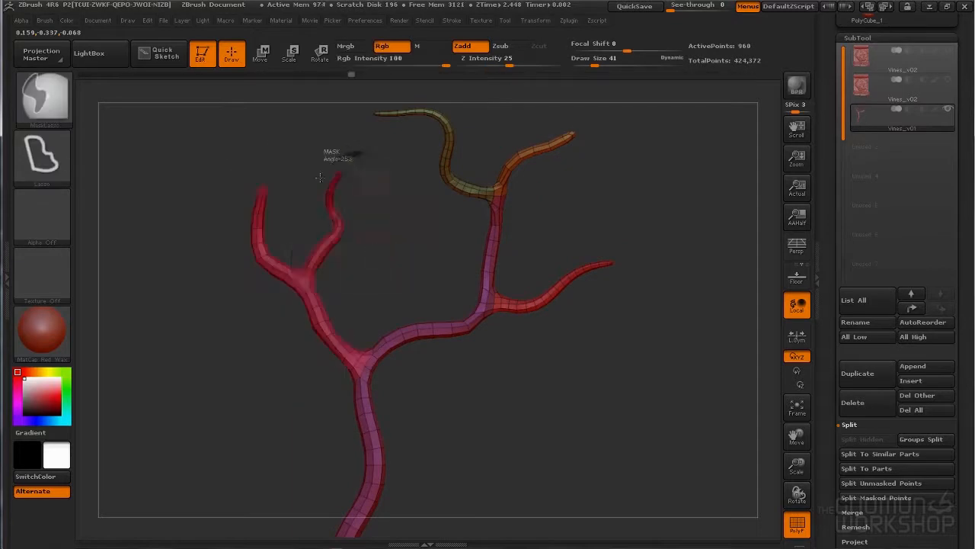
{"action": "mouse_move", "coordinate": [372, 214]}
{"action": "left_mouse_down"}
{"action": "mouse_move", "coordinate": [499, 326]}
{"action": "mouse_move", "coordinate": [374, 268]}
{"action": "mouse_move", "coordinate": [421, 314]}
{"action": "mouse_move", "coordinate": [403, 288]}
{"action": "left_mouse_up"}
{"action": "key", "text": "ctrl+w"}
{"action": "mouse_move", "coordinate": [458, 305]}
{"action": "left_mouse_down"}
{"action": "mouse_move", "coordinate": [549, 316]}
{"action": "mouse_move", "coordinate": [516, 344]}
{"action": "mouse_move", "coordinate": [577, 326]}
{"action": "left_mouse_up"}
Dock the Zplugin palette in the side tray after collapsing the Brush settings there
{"action": "left_click", "coordinate": [7, 277]}
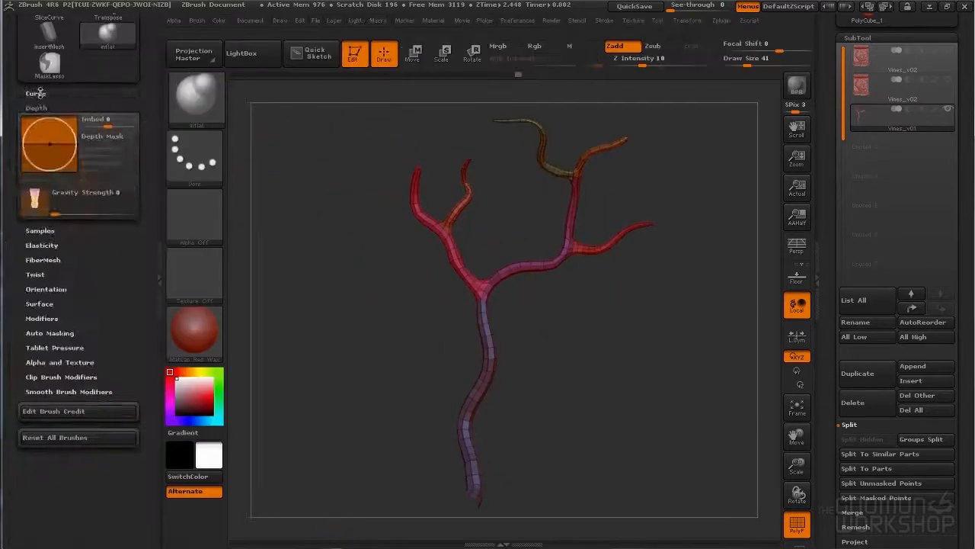
{"action": "left_click", "coordinate": [38, 93]}
{"action": "left_click", "coordinate": [36, 50]}
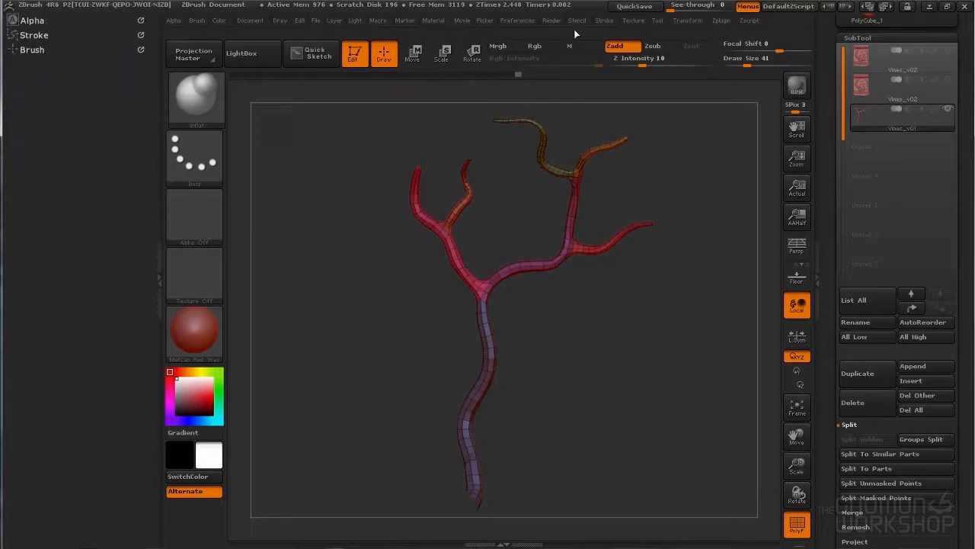
{"action": "left_click", "coordinate": [720, 21]}
{"action": "left_click_drag", "start_coordinate": [721, 38], "coordinate": [76, 106]}
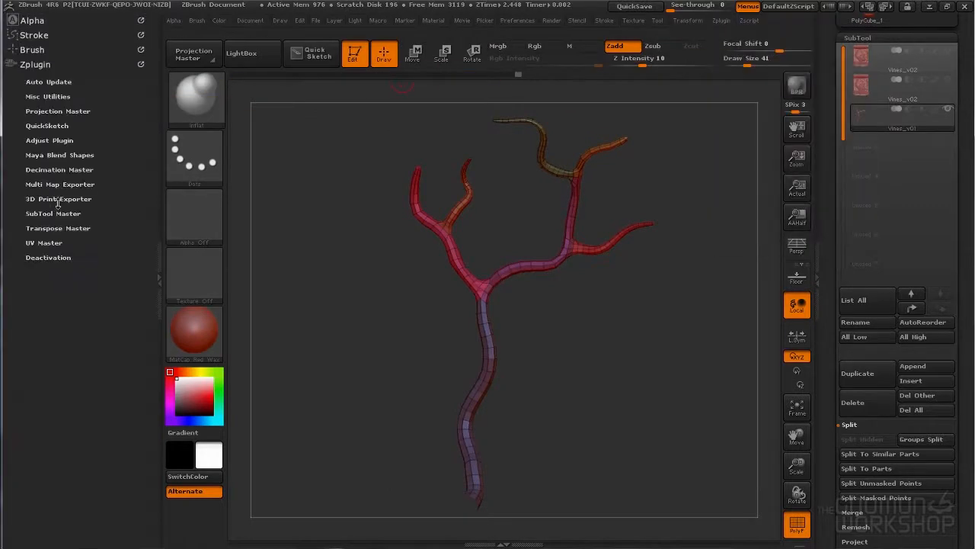
Unwrap the vine by Polygroups with UV Master and flatten it to show the UV shells
{"action": "left_click", "coordinate": [45, 242]}
{"action": "left_click", "coordinate": [85, 303]}
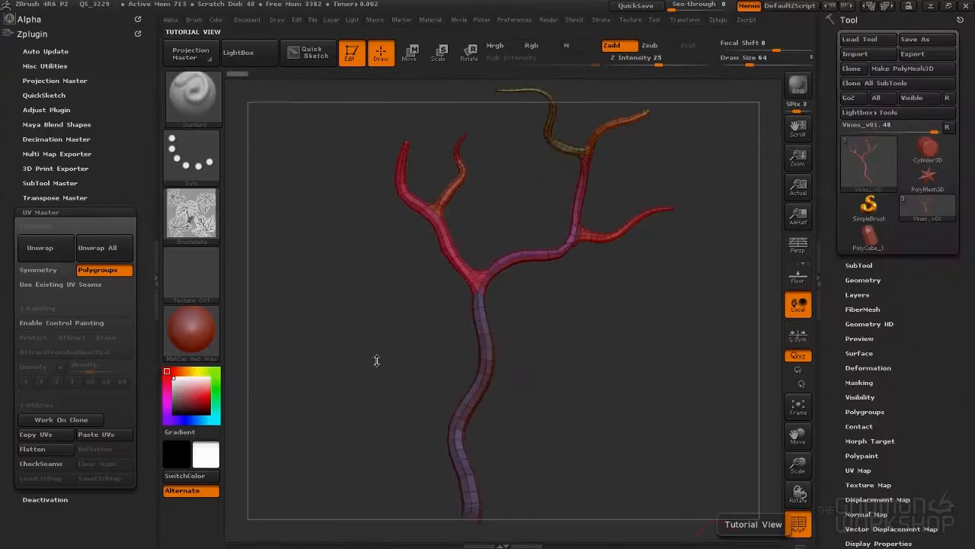
{"action": "left_click", "coordinate": [34, 250]}
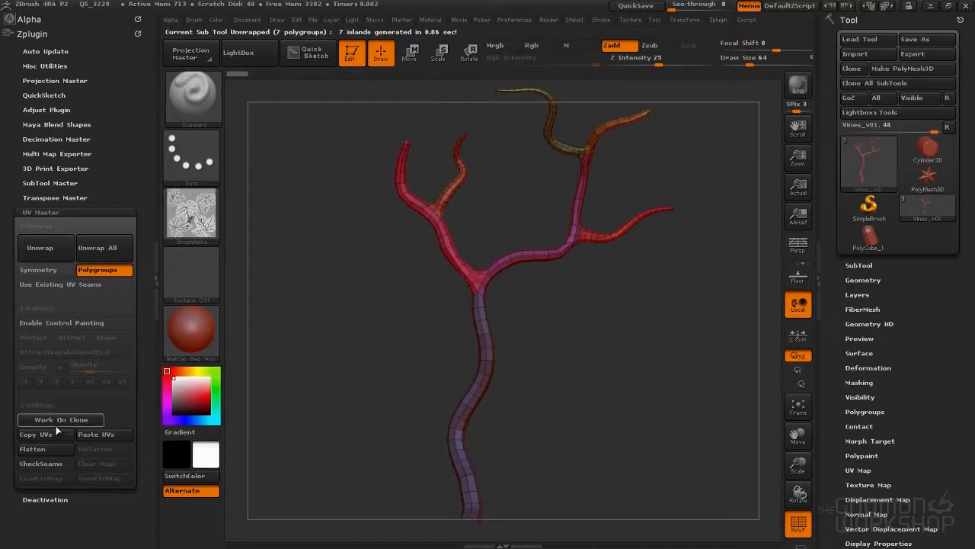
{"action": "left_click", "coordinate": [53, 450]}
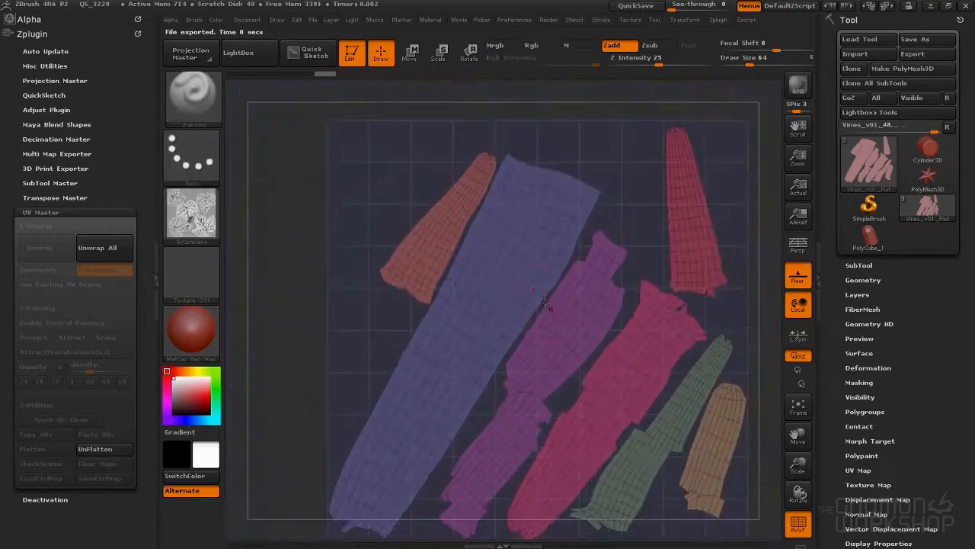
{"action": "left_click", "coordinate": [153, 280]}
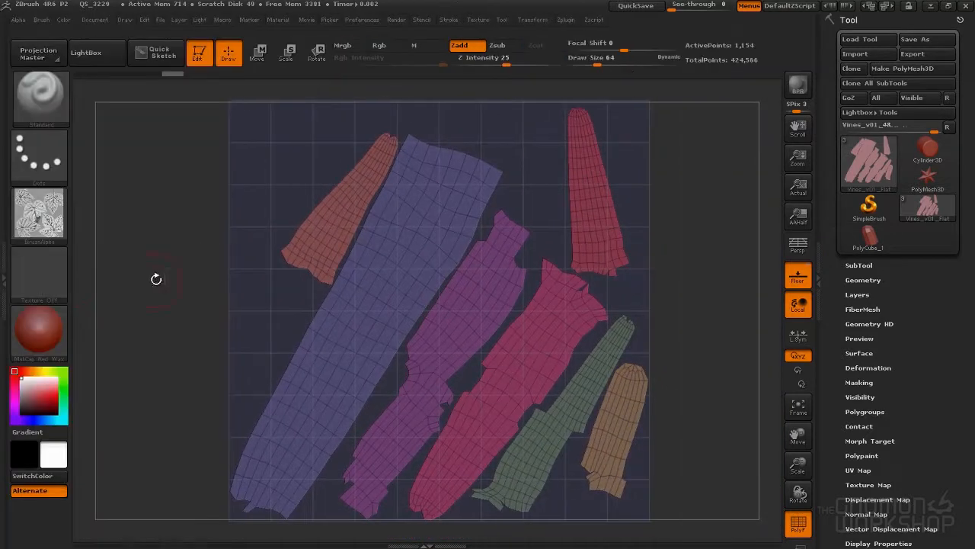
Isolate the salmon-coloured UV shell, rotate it upright and move it into the upper left corner of the UV square
{"action": "key", "text": "ctrl+shift"}
{"action": "left_click", "coordinate": [332, 222], "text": "ctrl+shift"}
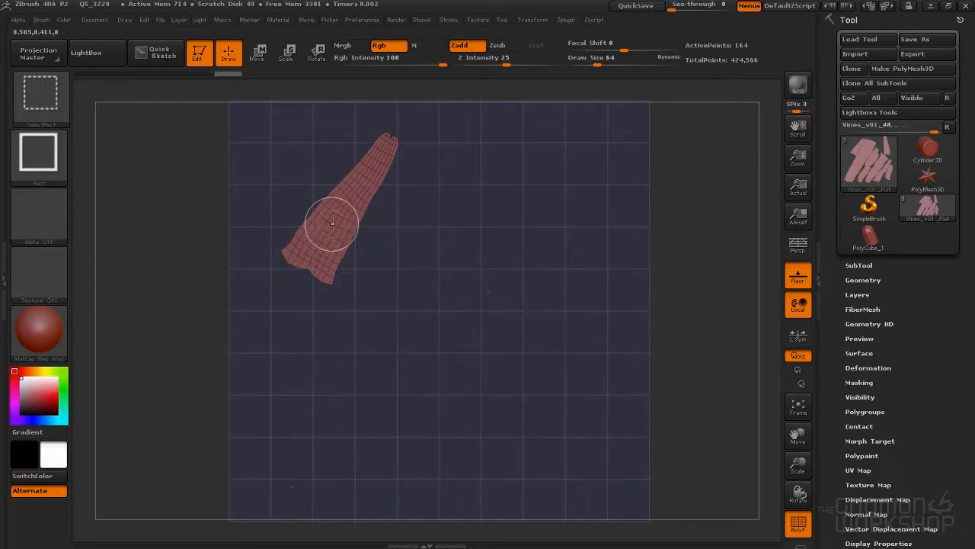
{"action": "key", "text": "w"}
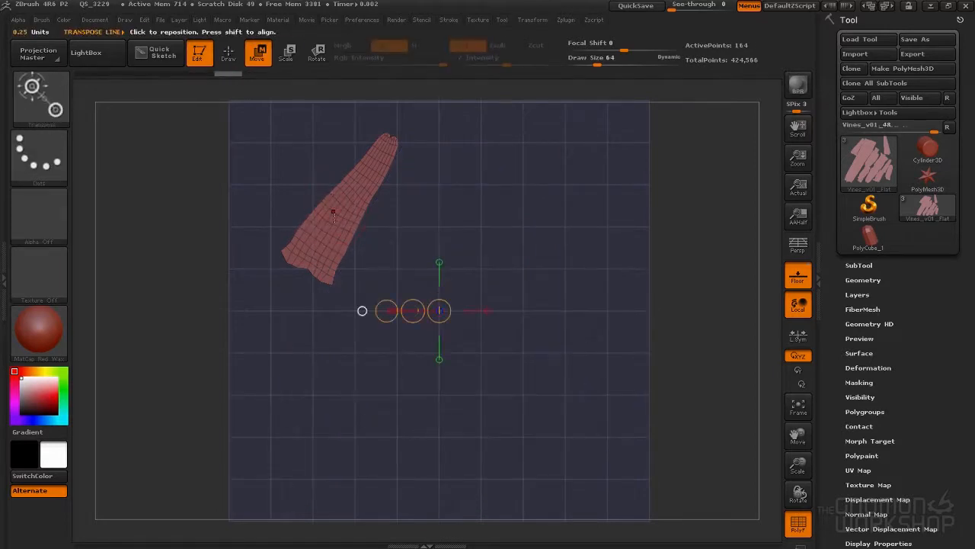
{"action": "left_click_drag", "start_coordinate": [339, 214], "coordinate": [375, 289]}
{"action": "key", "text": "r"}
{"action": "key", "text": "w"}
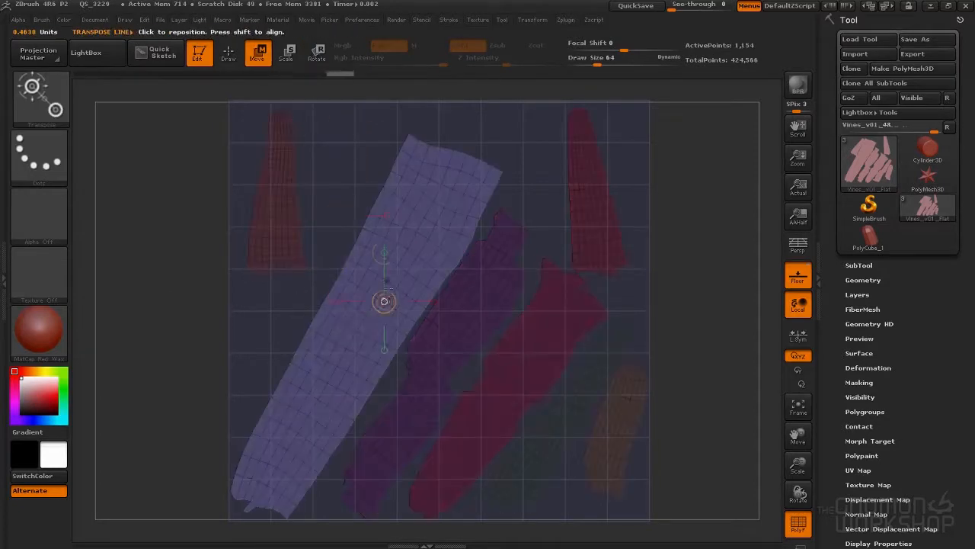
Rotate the large blue UV shell upright and place it beside the salmon-coloured shell
{"action": "key", "text": "r"}
{"action": "left_click_drag", "start_coordinate": [386, 300], "coordinate": [396, 320]}
{"action": "key", "text": "w"}
{"action": "left_click_drag", "start_coordinate": [409, 204], "coordinate": [390, 252]}
{"action": "key", "text": "r"}
{"action": "left_click_drag", "start_coordinate": [384, 301], "coordinate": [379, 301]}
{"action": "key", "text": "w"}
{"action": "left_click_drag", "start_coordinate": [383, 252], "coordinate": [372, 252]}
Mask everything except the purple UV shell, rotate it upright and move it up next to the blue one
{"action": "left_click", "coordinate": [469, 294], "text": "ctrl"}
{"action": "key", "text": "r"}
{"action": "key", "text": "w"}
{"action": "left_click_drag", "start_coordinate": [471, 269], "coordinate": [453, 185]}
{"action": "key", "text": "r"}
{"action": "key", "text": "w"}
Straighten the wide crimson UV shell to vertical and position it to the right of the purple shell
{"action": "left_click", "coordinate": [530, 336], "text": "ctrl"}
{"action": "key", "text": "r"}
{"action": "mouse_move", "coordinate": [531, 240]}
{"action": "left_mouse_down"}
{"action": "mouse_move", "coordinate": [534, 346]}
{"action": "mouse_move", "coordinate": [540, 242]}
{"action": "left_mouse_up"}
{"action": "key", "text": "w"}
{"action": "left_click_drag", "start_coordinate": [533, 289], "coordinate": [552, 289]}
Straighten the narrow red UV shell and shift it toward the UV square's right edge
{"action": "left_click", "coordinate": [589, 189], "text": "ctrl"}
{"action": "key", "text": "r"}
{"action": "left_click_drag", "start_coordinate": [592, 92], "coordinate": [602, 93]}
{"action": "key", "text": "w"}
{"action": "left_click_drag", "start_coordinate": [594, 141], "coordinate": [613, 147]}
Rotate the green UV shell upright and move it across to sit below the salmon-coloured shell
{"action": "left_click", "coordinate": [616, 349], "text": "ctrl"}
{"action": "mouse_move", "coordinate": [617, 349]}
{"action": "left_mouse_down"}
{"action": "mouse_move", "coordinate": [616, 251]}
{"action": "mouse_move", "coordinate": [564, 266]}
{"action": "left_mouse_up"}
{"action": "key", "text": "r"}
{"action": "key", "text": "w"}
{"action": "left_click_drag", "start_coordinate": [617, 300], "coordinate": [283, 265]}
Isolate the small orange UV shell with a mask and rotate it upright
{"action": "left_click", "coordinate": [606, 431], "text": "ctrl"}
{"action": "key", "text": "r"}
{"action": "left_click_drag", "start_coordinate": [605, 332], "coordinate": [605, 310]}
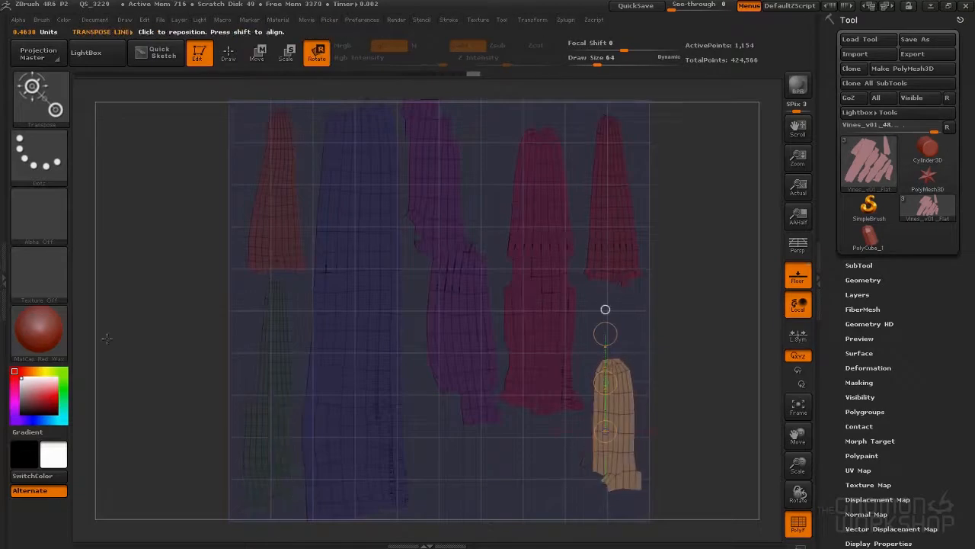
Unflatten the UVs to return to the 3D vine and turn off the polyframe display
{"action": "left_click", "coordinate": [4, 280]}
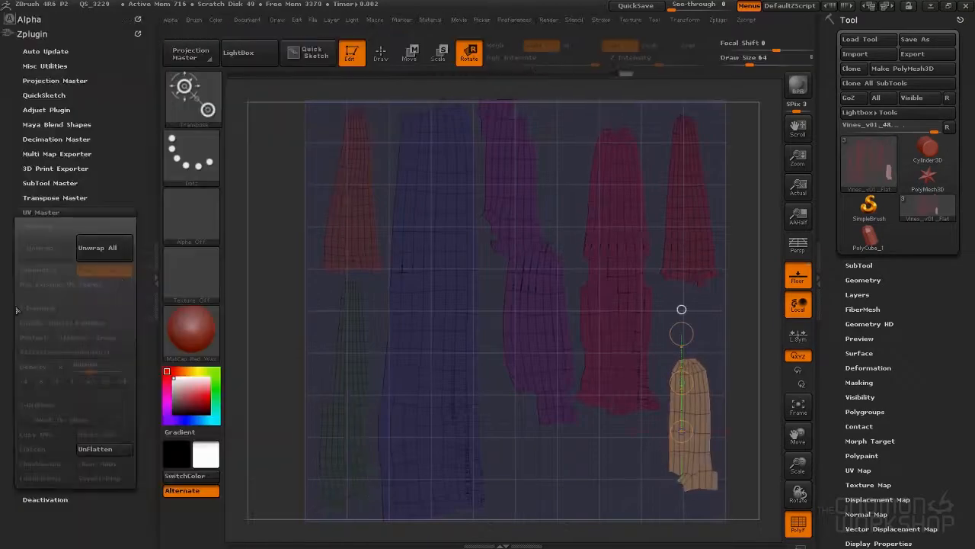
{"action": "left_click", "coordinate": [106, 448]}
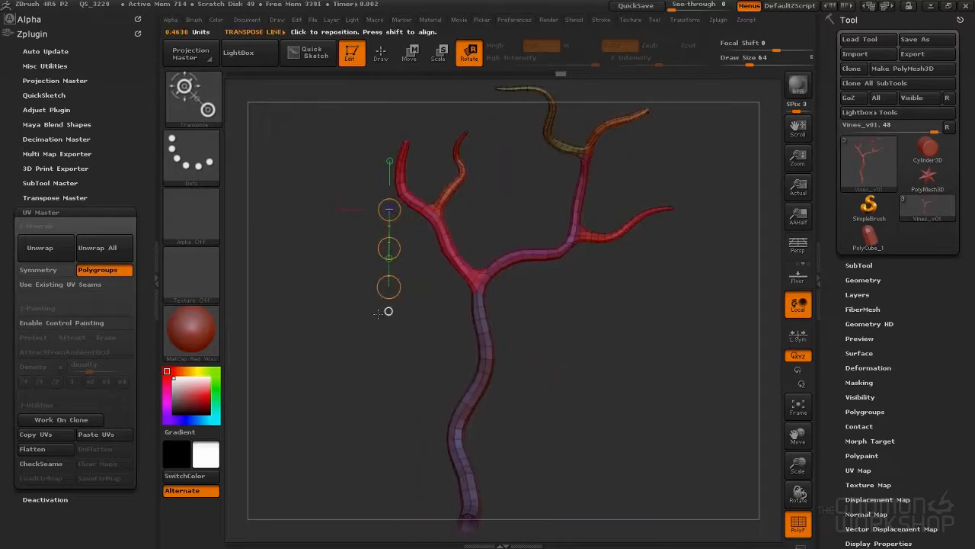
{"action": "key", "text": "shift+f"}
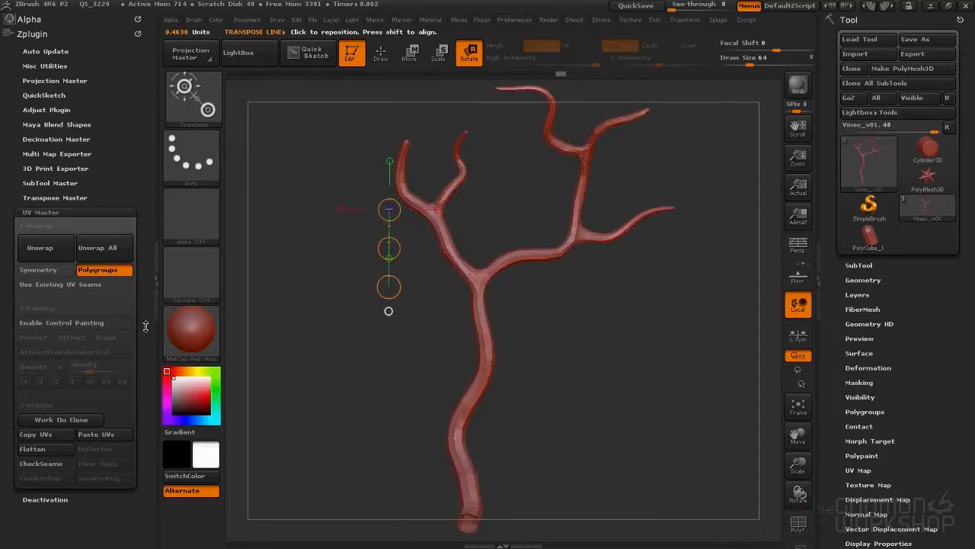
Import the Vine_Bark_Displacement image as an alpha
{"action": "left_click", "coordinate": [31, 21]}
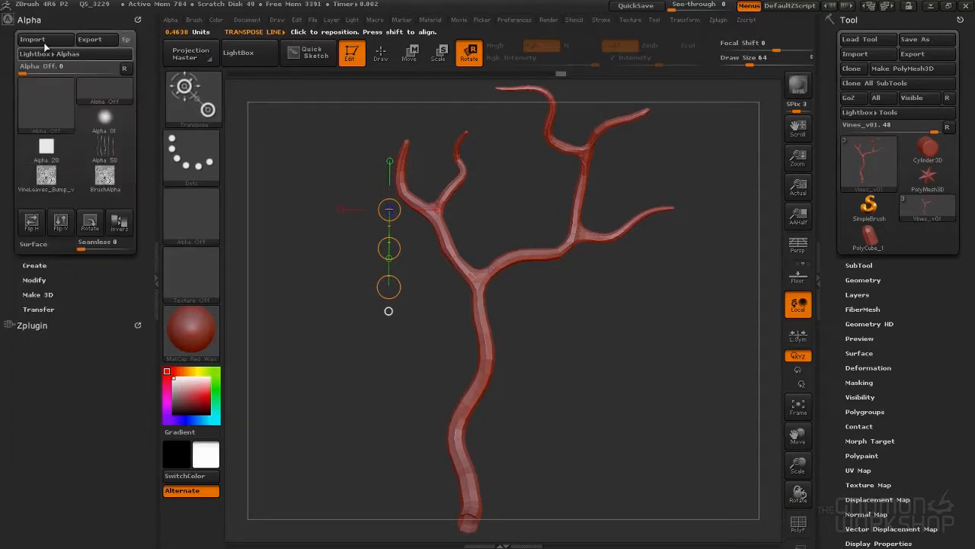
{"action": "left_click", "coordinate": [43, 42]}
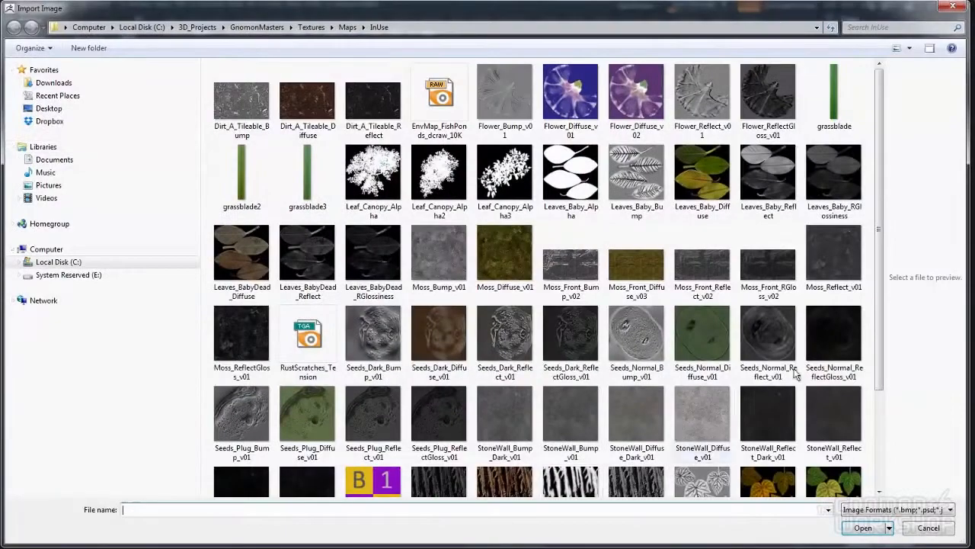
{"action": "scroll", "coordinate": [878, 360], "scroll_direction": "down", "scroll_amount": 2}
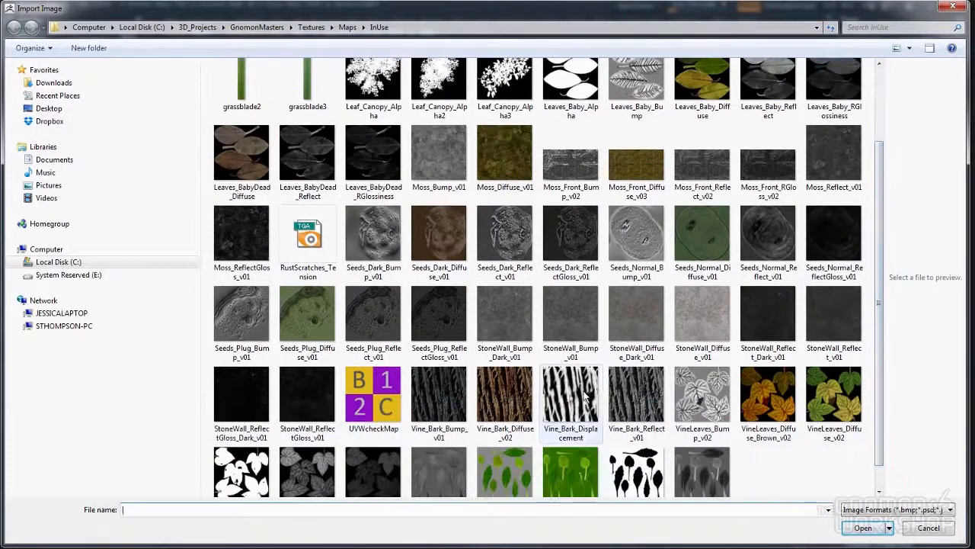
{"action": "left_click", "coordinate": [586, 395]}
{"action": "left_click", "coordinate": [863, 527]}
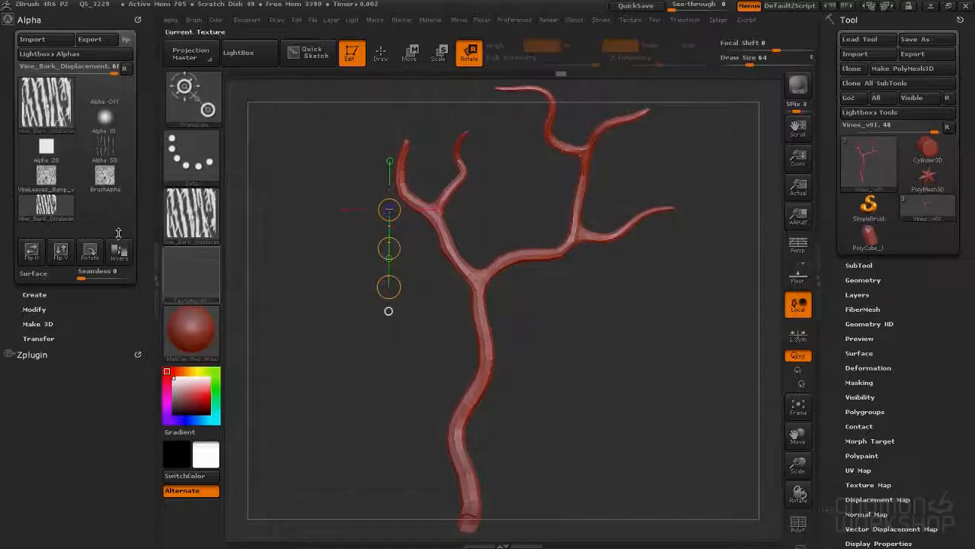
Tile the bark alpha 13 times both horizontally and vertically
{"action": "left_click", "coordinate": [34, 309]}
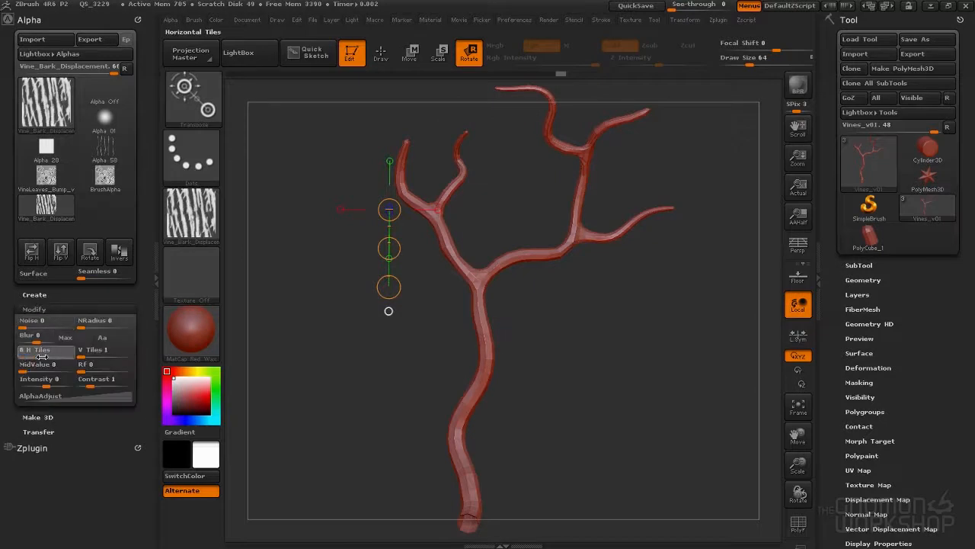
{"action": "left_click_drag", "start_coordinate": [51, 354], "coordinate": [111, 358]}
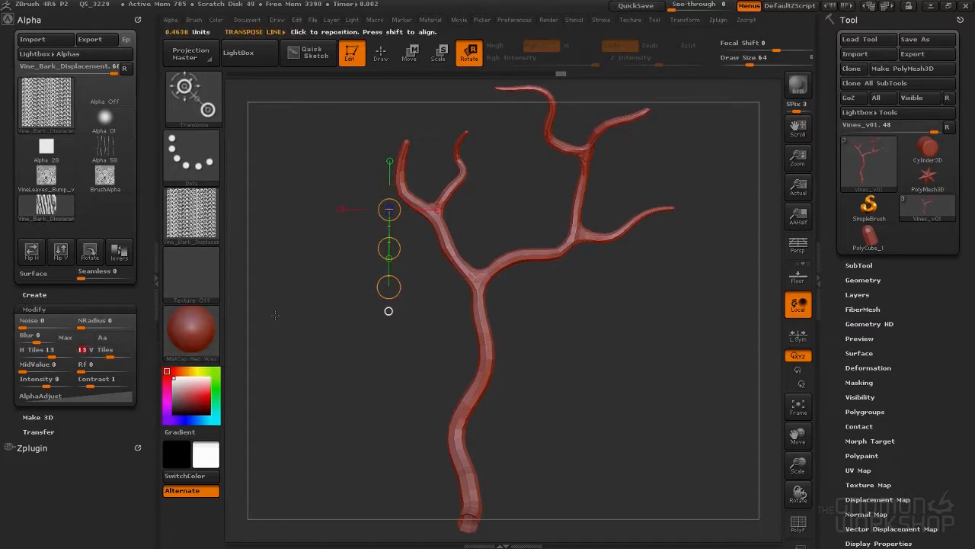
{"action": "left_click", "coordinate": [145, 285]}
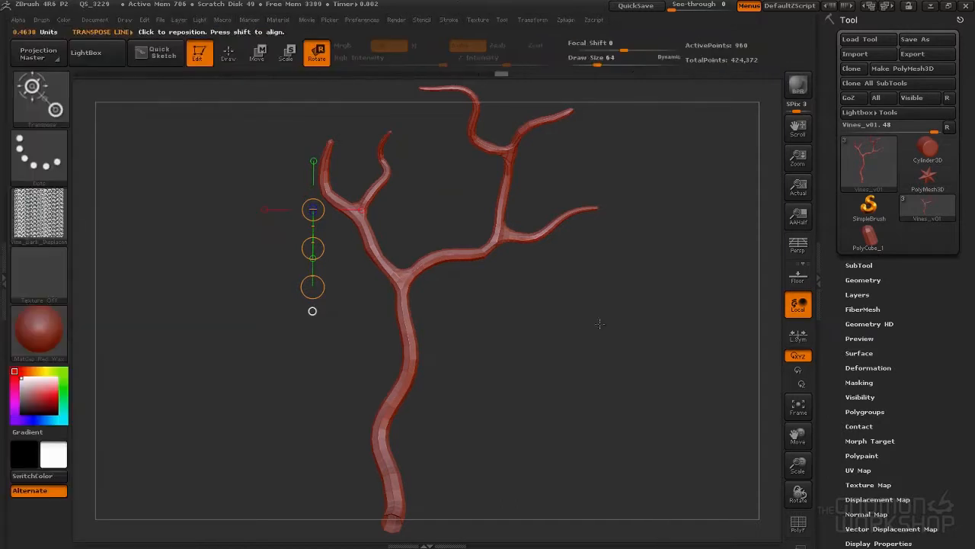
Subdivide the vine several times and mask it by the tiled bark alpha
{"action": "key", "text": "ctrl+d"}
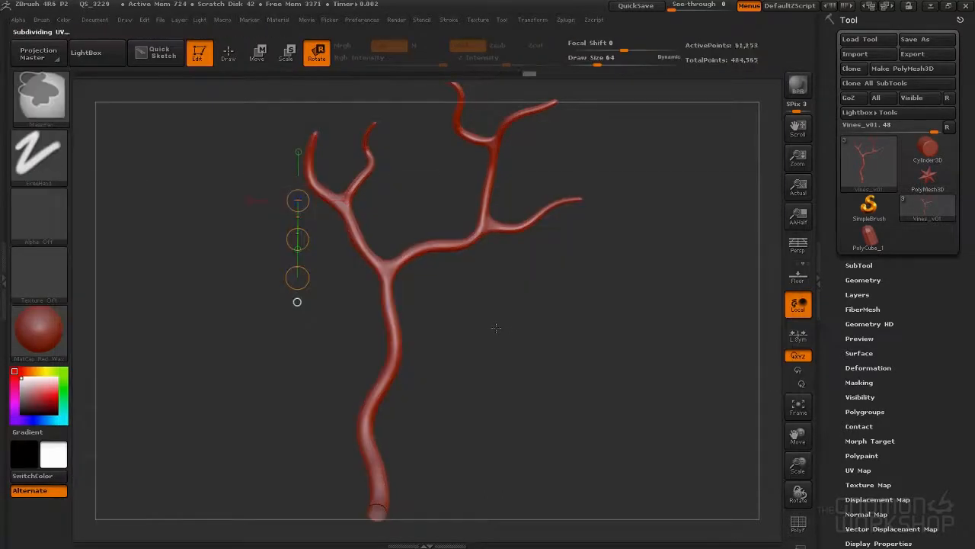
{"action": "left_click_drag", "start_coordinate": [826, 407], "coordinate": [826, 390]}
{"action": "left_click", "coordinate": [851, 367]}
{"action": "left_click", "coordinate": [861, 501]}
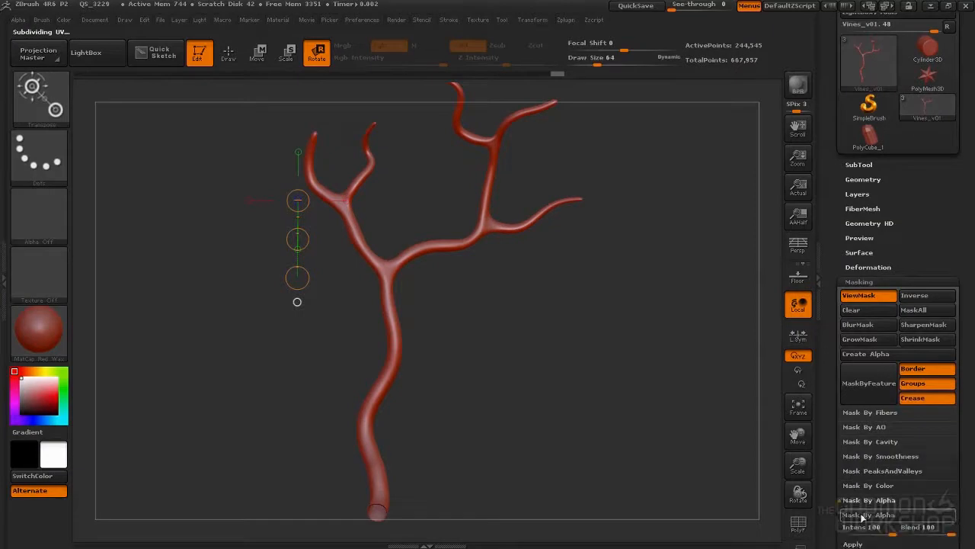
{"action": "left_click", "coordinate": [5, 282]}
{"action": "left_click", "coordinate": [49, 205]}
{"action": "left_click", "coordinate": [888, 516]}
{"action": "right_click_drag", "start_coordinate": [522, 243], "coordinate": [521, 268], "text": "ctrl"}
{"action": "left_click", "coordinate": [156, 278]}
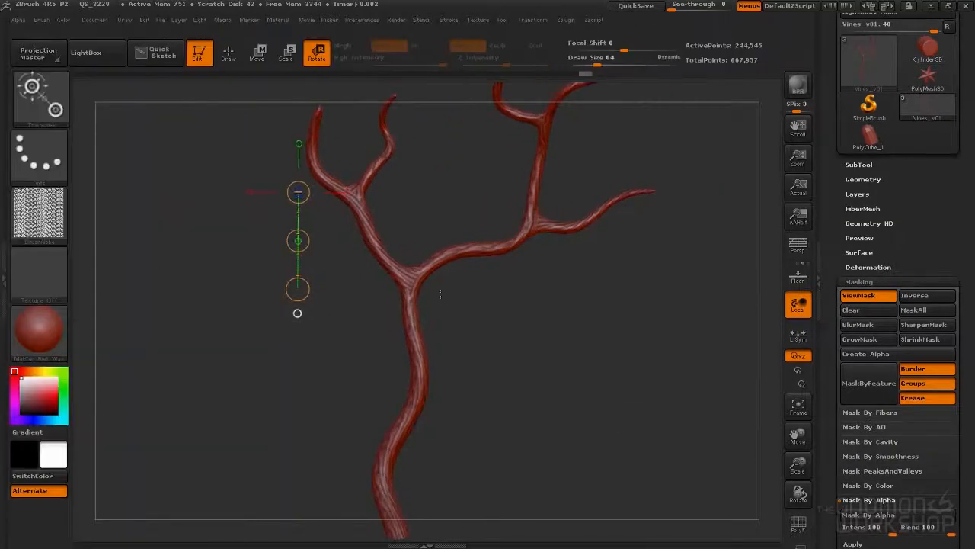
Emboss the bark pattern into the vine with the Inflate deformation, finishing at -3, and clear the mask
{"action": "left_click", "coordinate": [861, 267]}
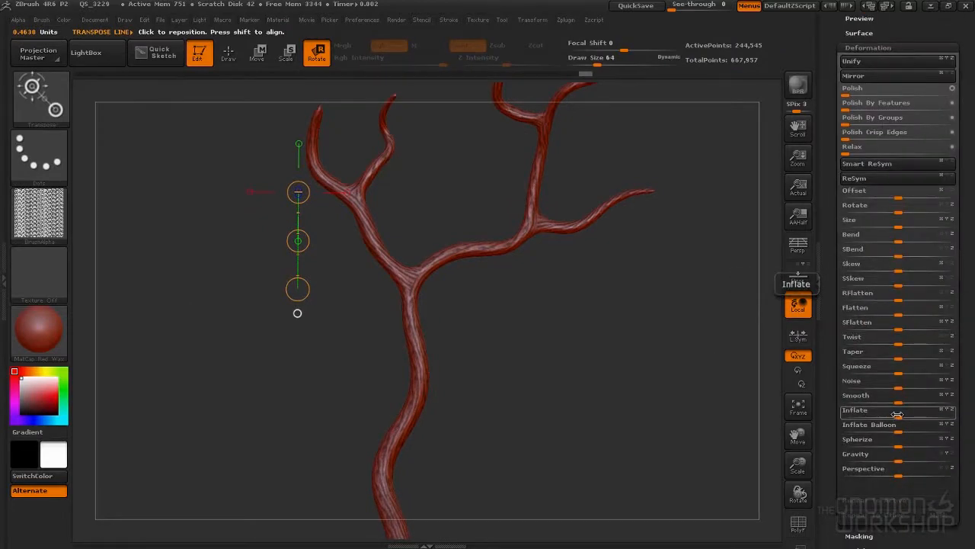
{"action": "left_click_drag", "start_coordinate": [899, 417], "coordinate": [903, 416]}
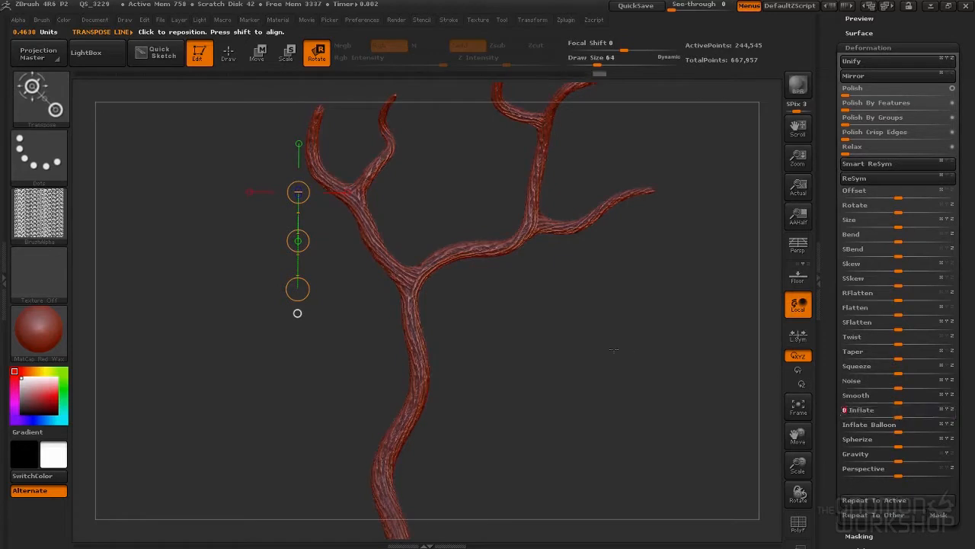
{"action": "key", "text": "ctrl+z"}
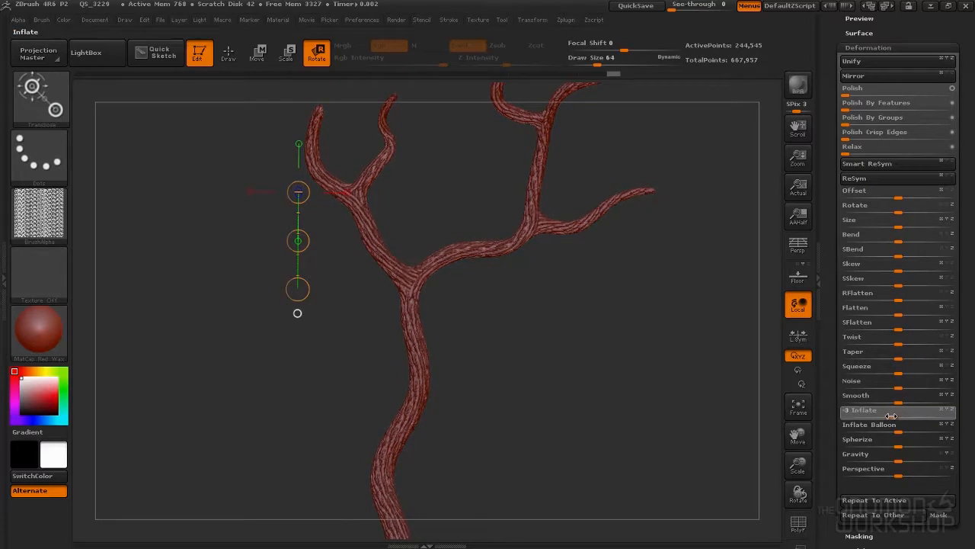
{"action": "left_click", "coordinate": [615, 355], "text": "ctrl"}
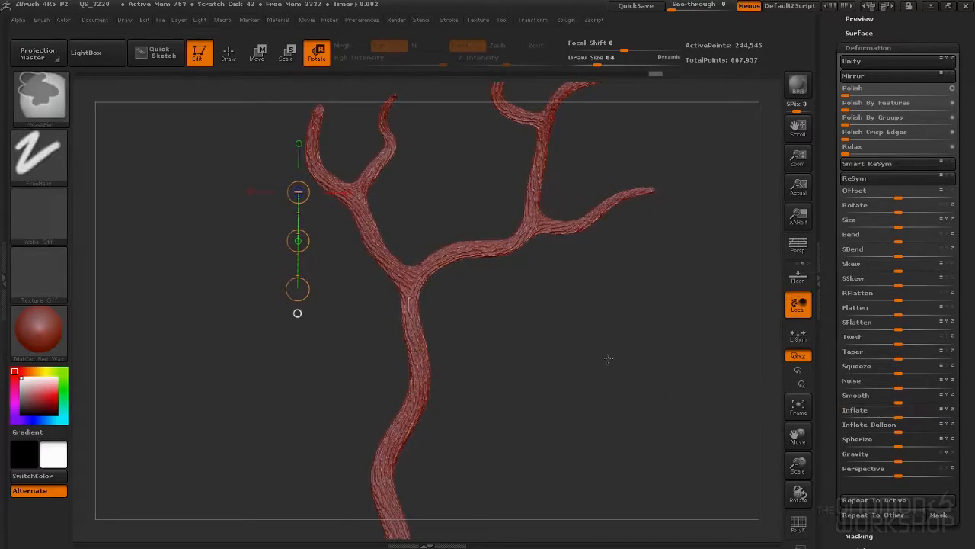
{"action": "left_click", "coordinate": [612, 357], "text": "ctrl"}
{"action": "right_click_drag", "start_coordinate": [600, 363], "coordinate": [576, 338]}
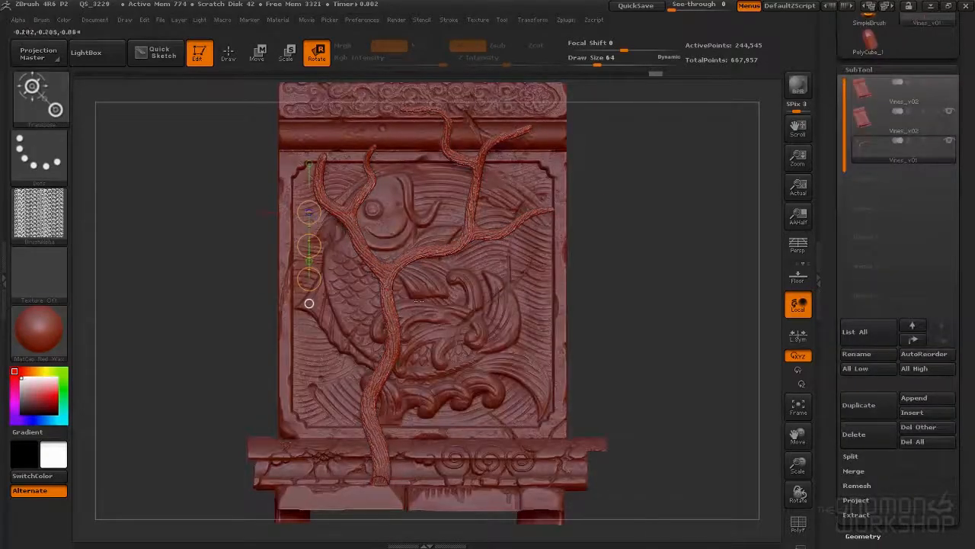
{"action": "key", "text": "b"}
{"action": "key", "text": "i"}
{"action": "key", "text": "n"}
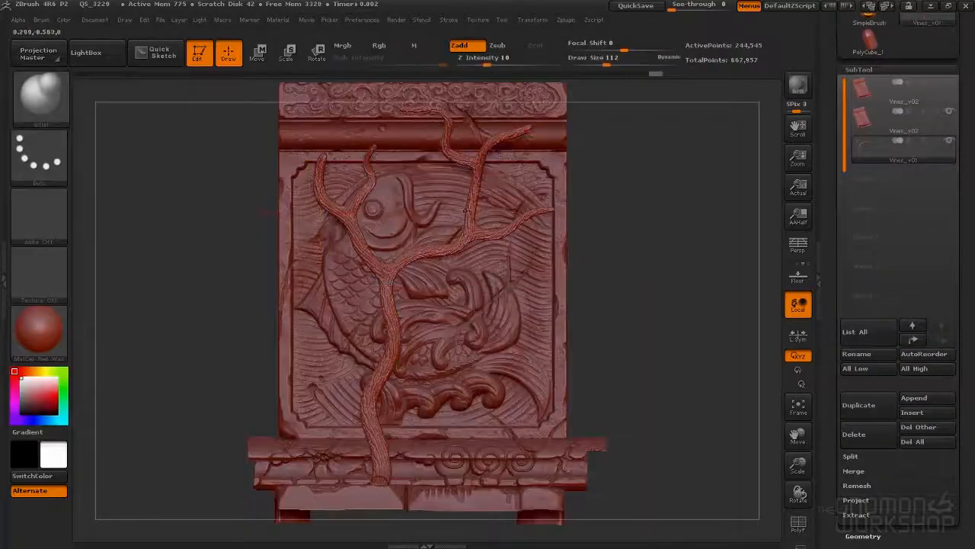
Reshape the vine's lower trunk with the Move brush, nudging its base and the bend just above the wall's ledge
{"action": "key", "text": "b"}
{"action": "key", "text": "m"}
{"action": "left_click", "coordinate": [430, 229]}
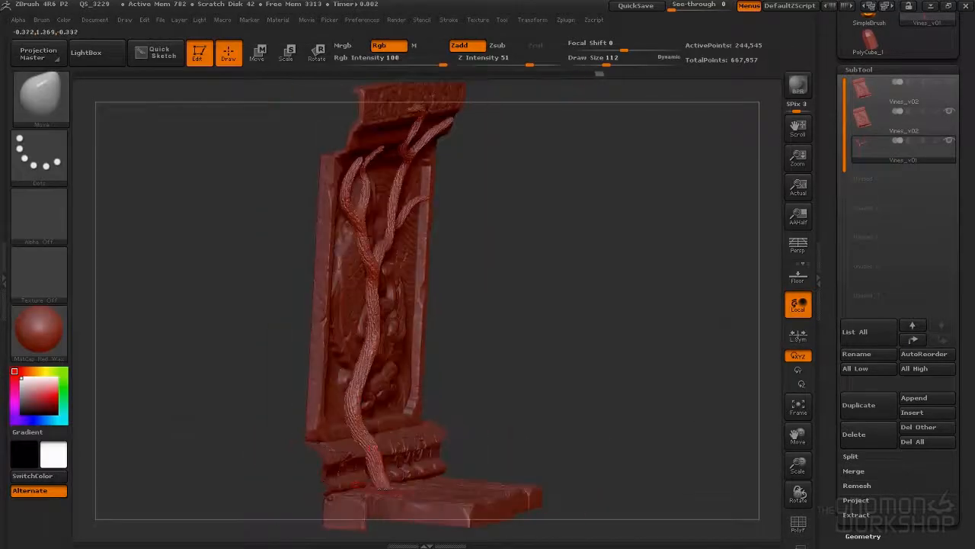
{"action": "left_click_drag", "start_coordinate": [381, 473], "coordinate": [378, 478]}
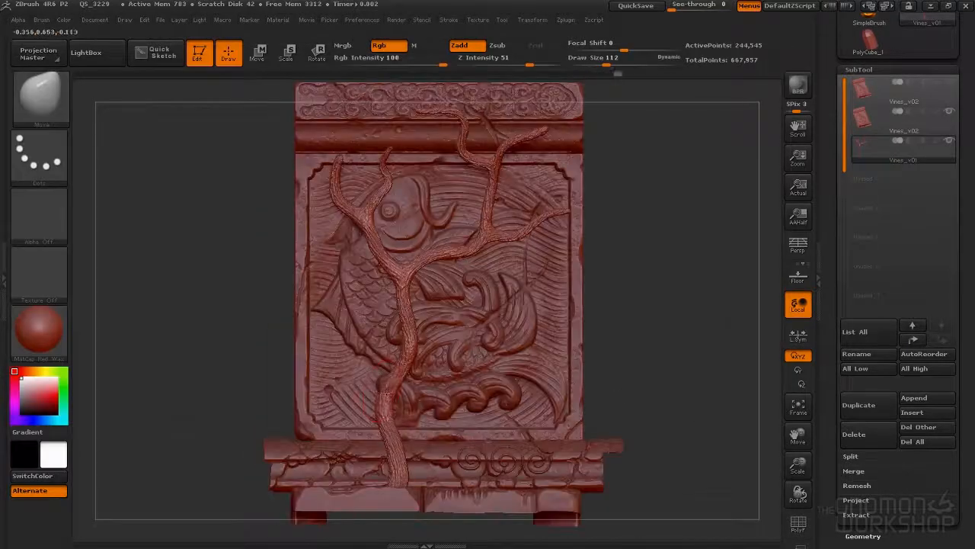
{"action": "left_click_drag", "start_coordinate": [385, 394], "coordinate": [382, 396]}
{"action": "key", "text": "shift"}
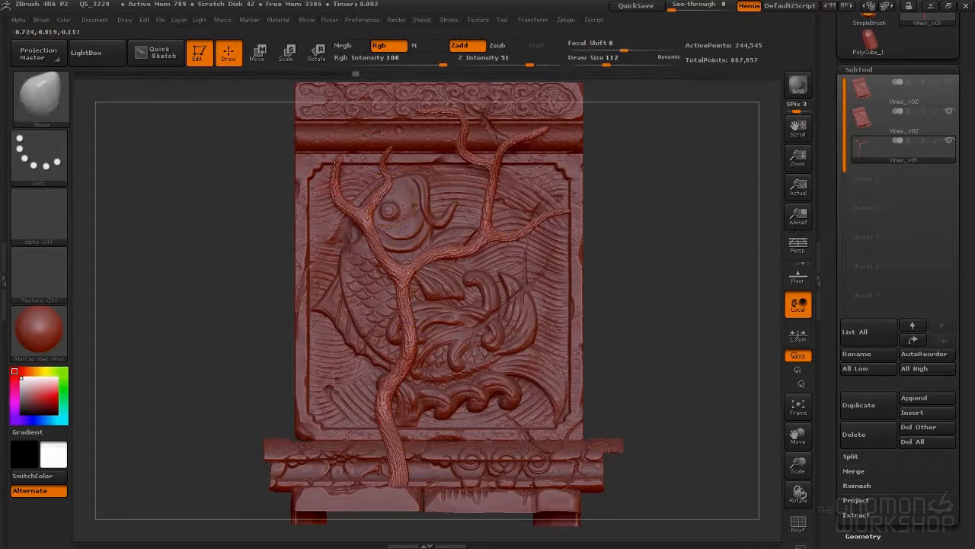
Thicken the tip of the vine's leftmost branch with the Inflat brush, and hide the wall subtools to show the vine alone
{"action": "key", "text": "b"}
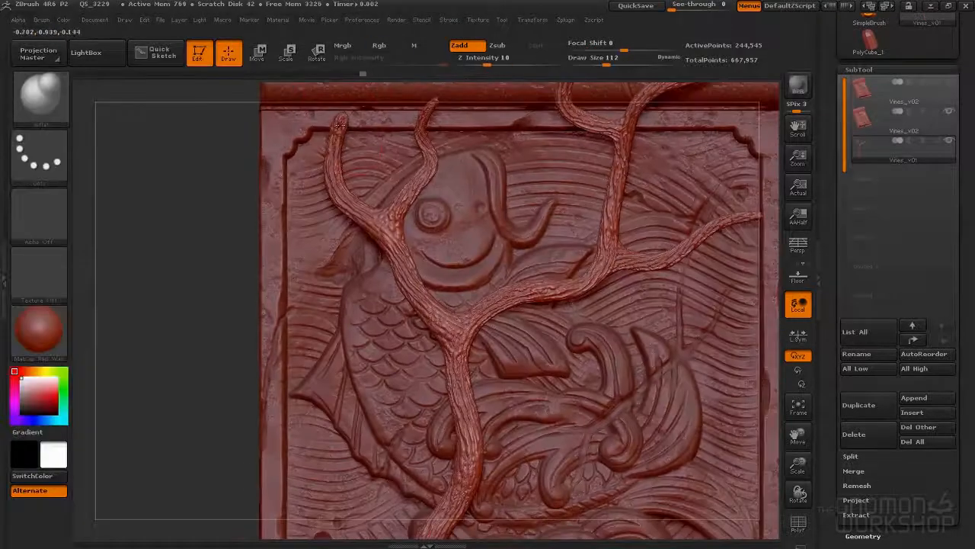
{"action": "left_click_drag", "start_coordinate": [339, 124], "coordinate": [338, 137]}
{"action": "key", "text": "shift"}
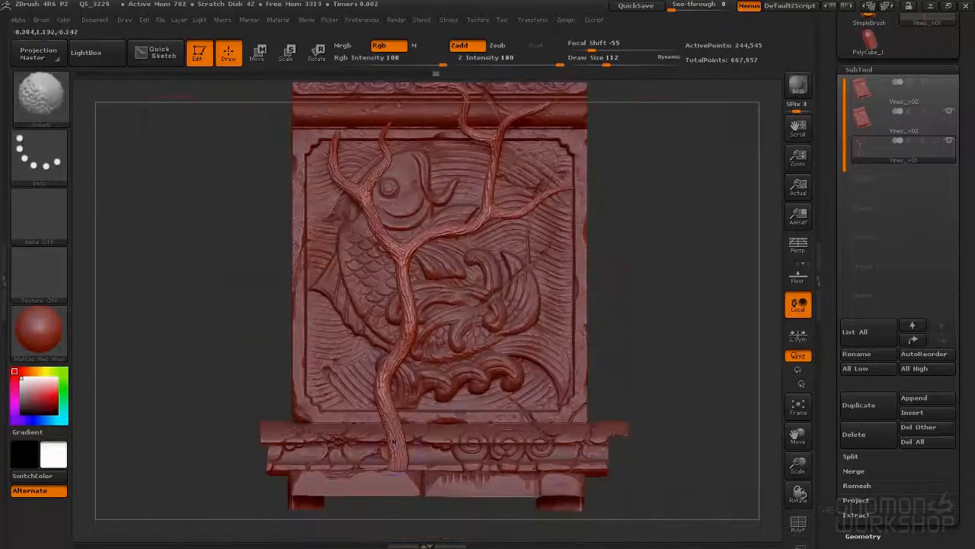
{"action": "left_click", "coordinate": [949, 140], "text": "shift"}
{"action": "left_click_drag", "start_coordinate": [655, 248], "coordinate": [666, 261]}
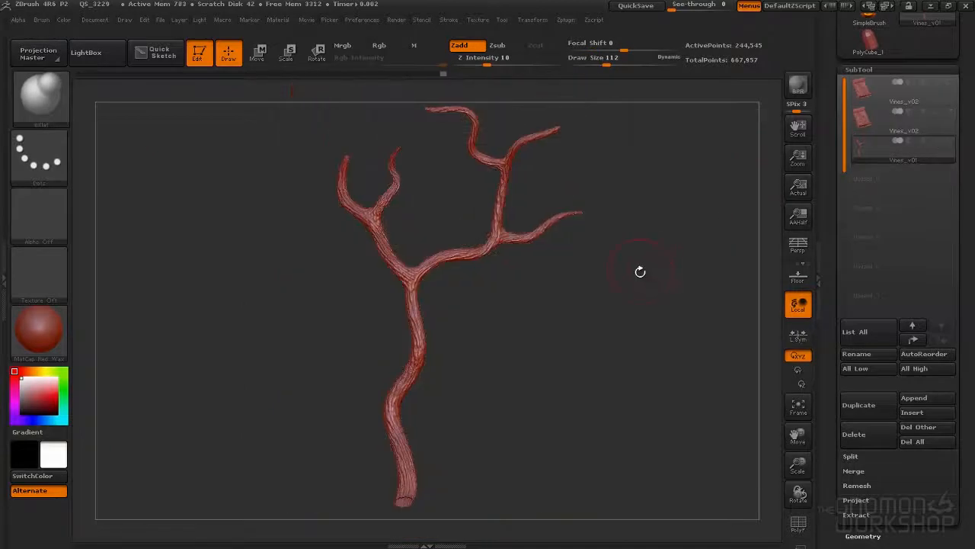